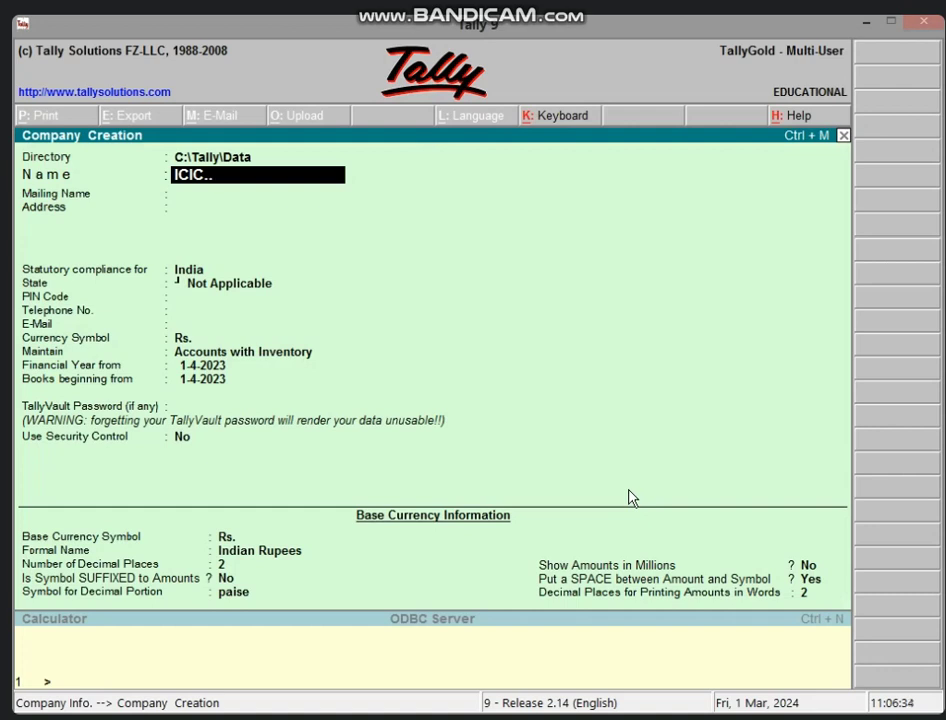
# - Name the company ICIC with address VIDISHA, state Madhya Pradesh and its PIN code
pyautogui.press('Return')
pyautogui.press('Return')
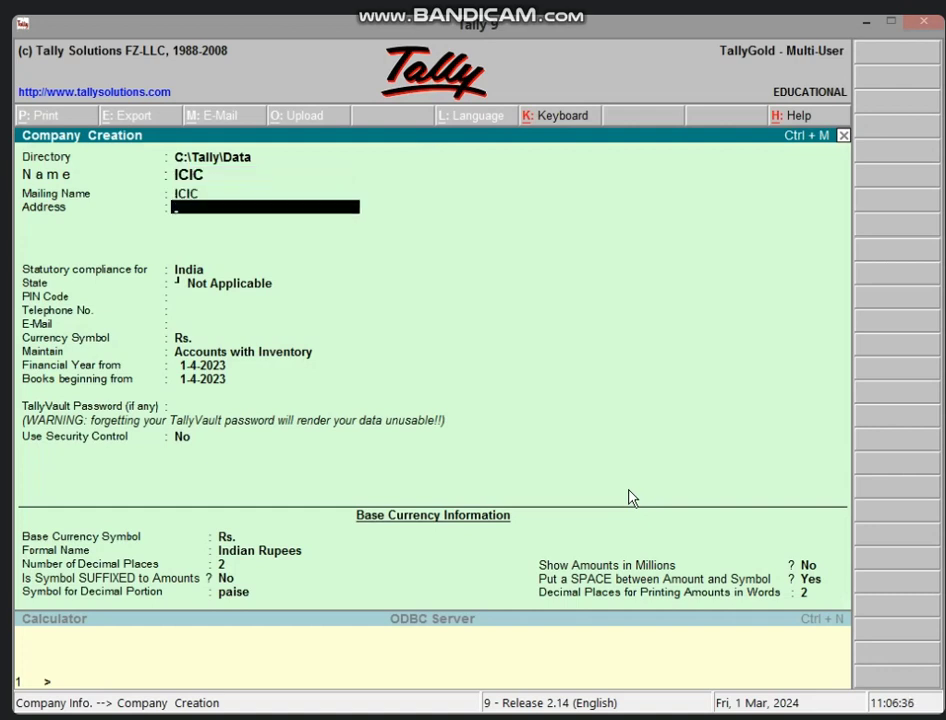
pyautogui.write('VIDISHA')
pyautogui.press('Return')
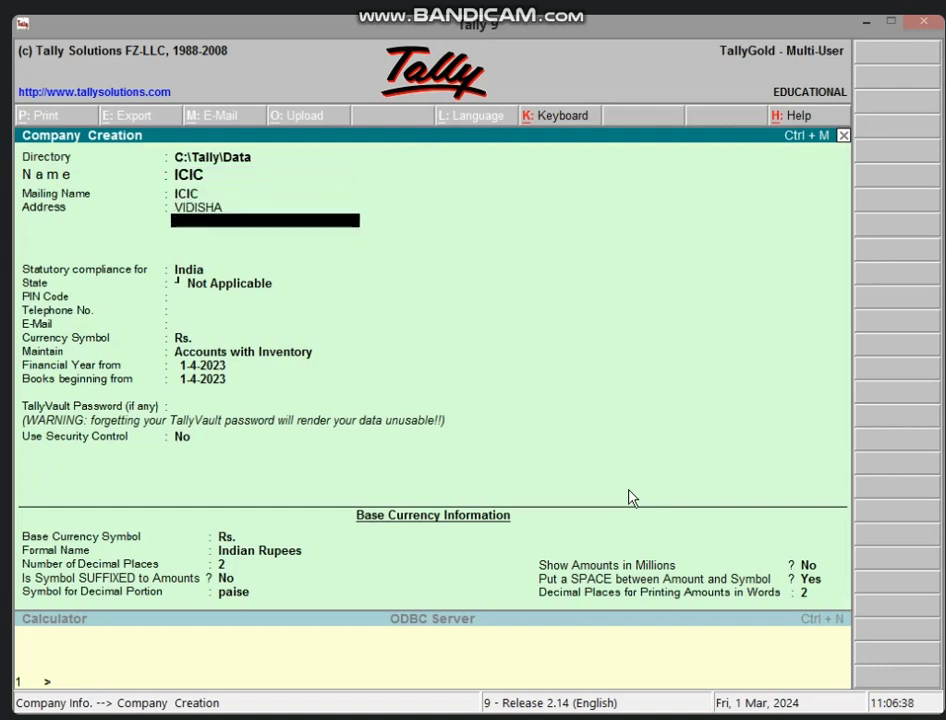
pyautogui.press('Return')
pyautogui.press('Return')
pyautogui.write('MA')
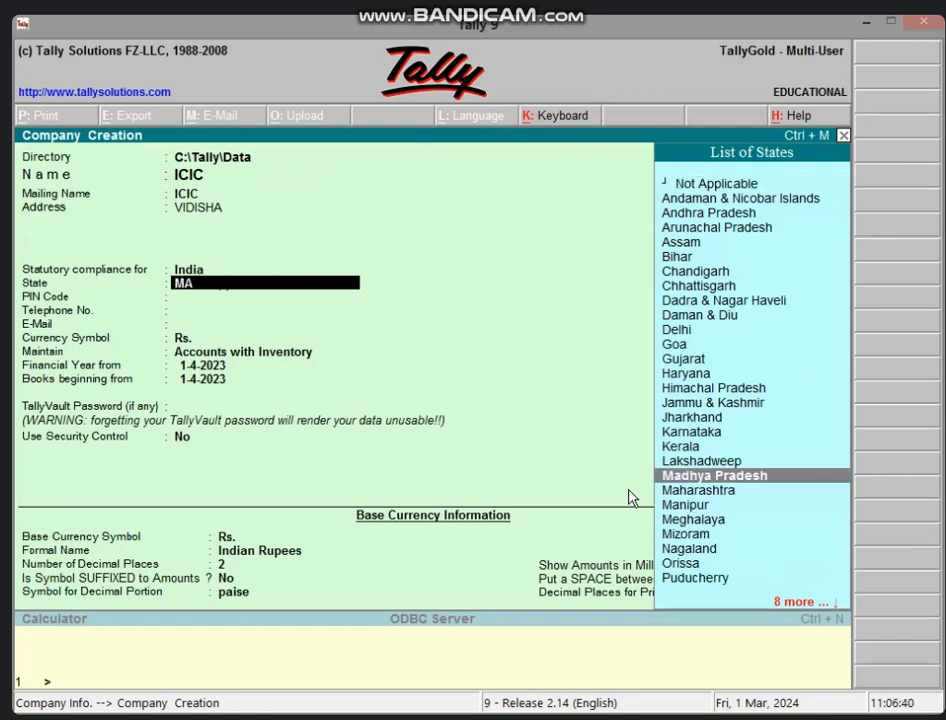
pyautogui.press('Return')
pyautogui.write('464001')
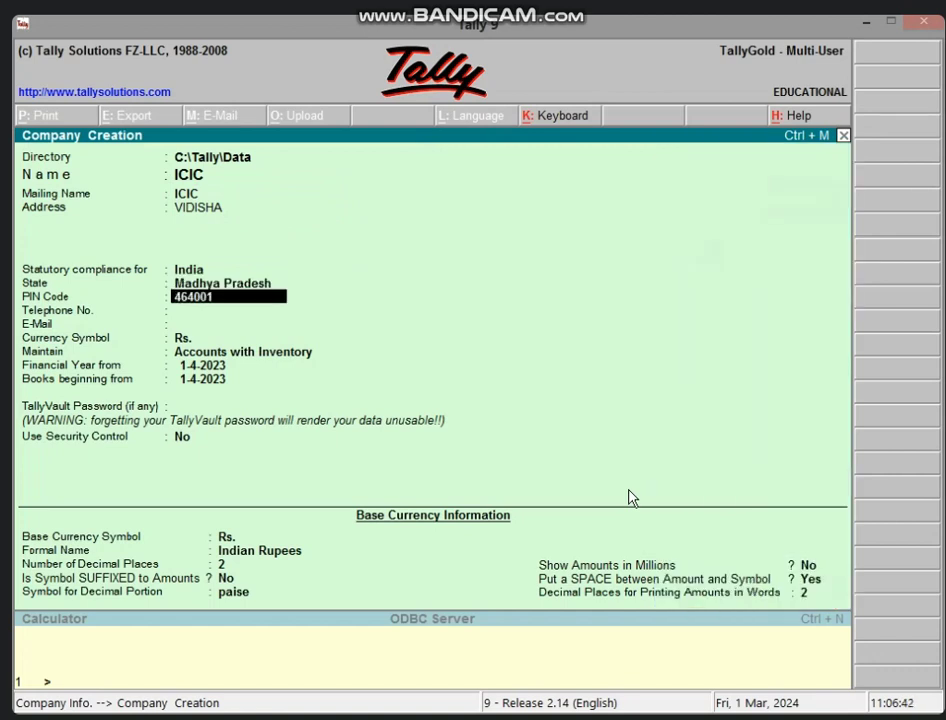
pyautogui.press('Return')
# - Enter and correct the company's telephone number, keep Accounts with Inventory, and save the company
pyautogui.write('1236')
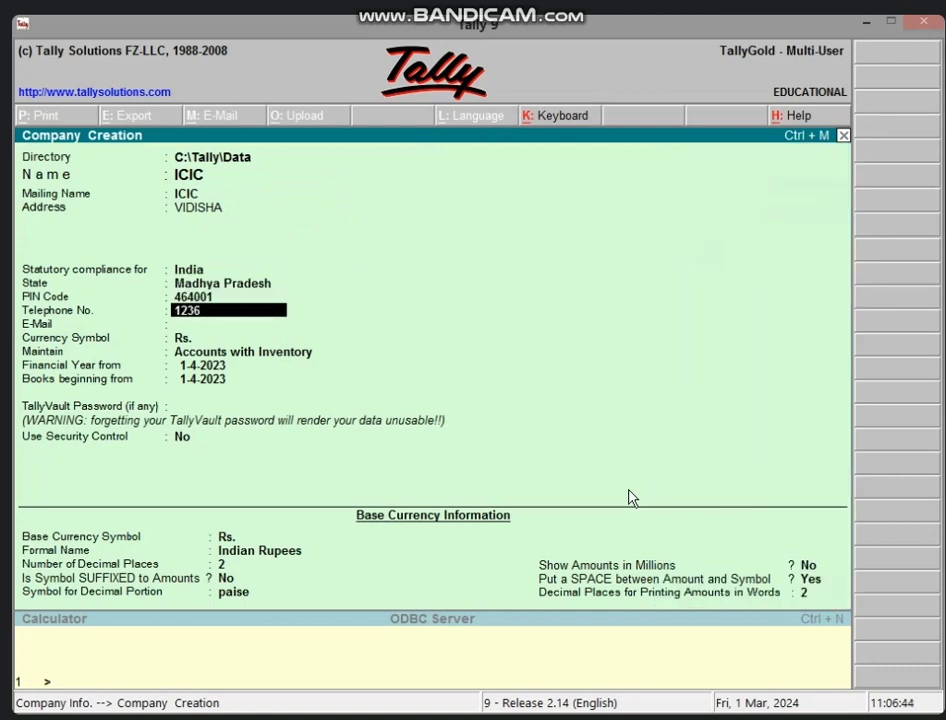
pyautogui.write('547896')
pyautogui.press('Return')
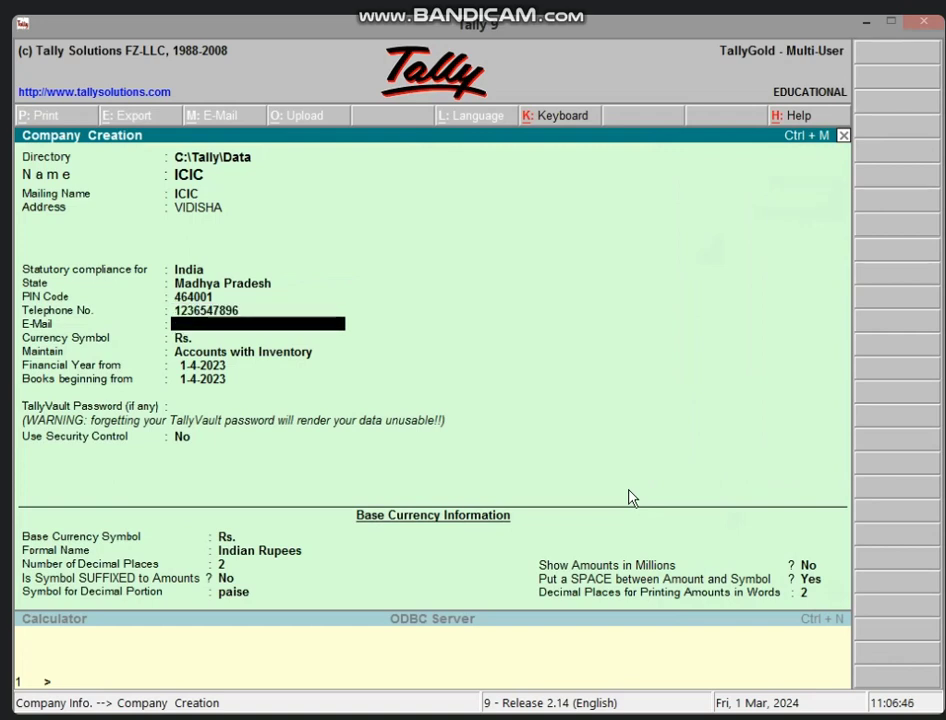
pyautogui.press('Return')
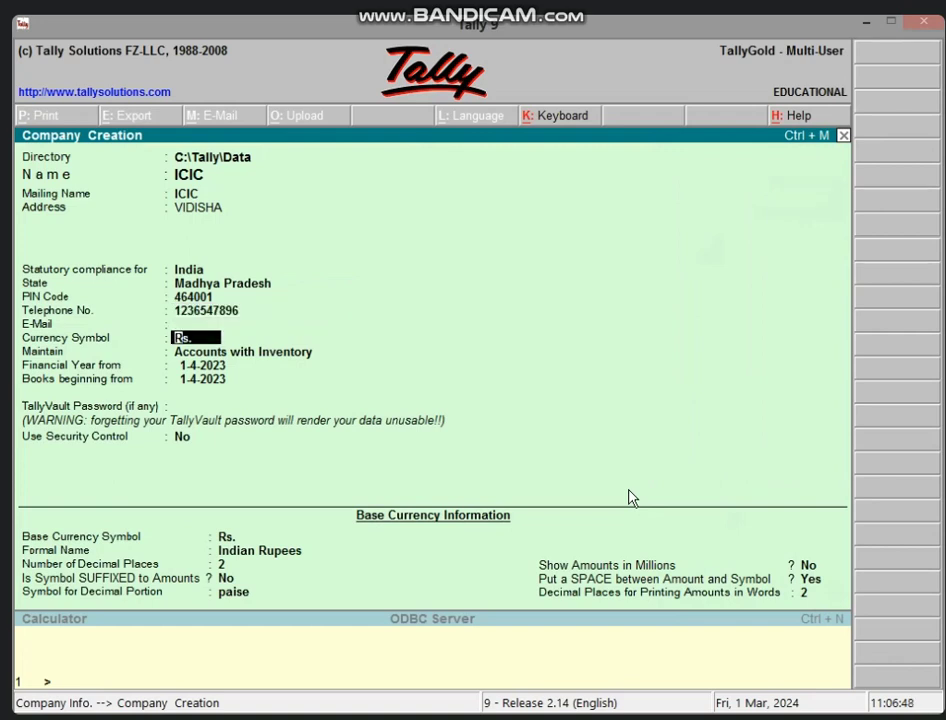
pyautogui.press('BackSpace')
pyautogui.press('BackSpace')
pyautogui.write('2587458')
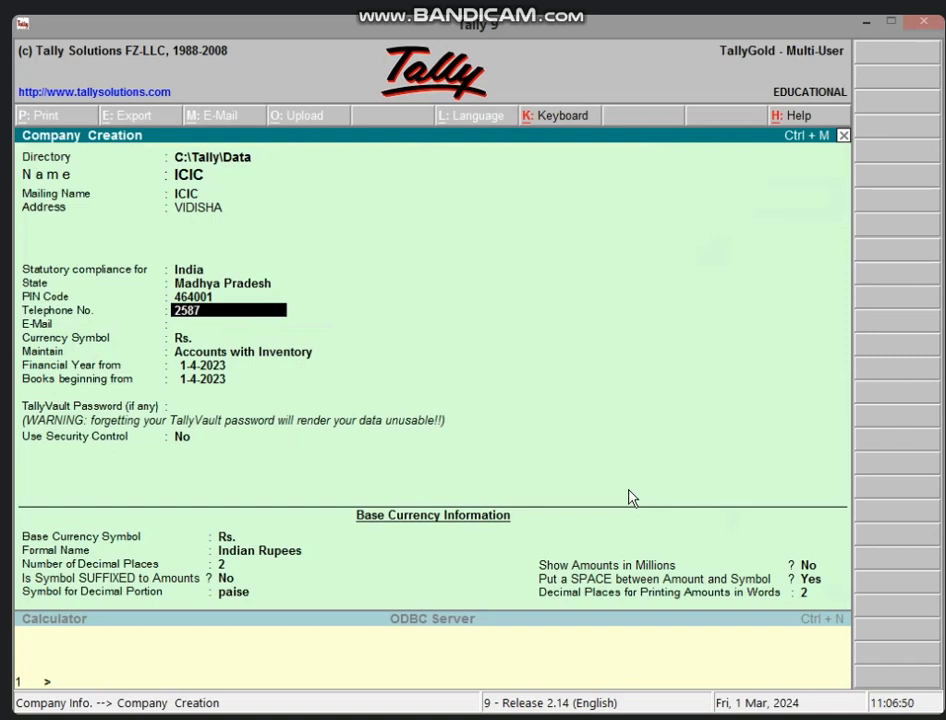
pyautogui.press('BackSpace')
pyautogui.press('BackSpace')
pyautogui.press('BackSpace')
pyautogui.press('BackSpace')
pyautogui.press('BackSpace')
pyautogui.press('BackSpace')
pyautogui.press('BackSpace')
pyautogui.press('Return')
pyautogui.press('Return')
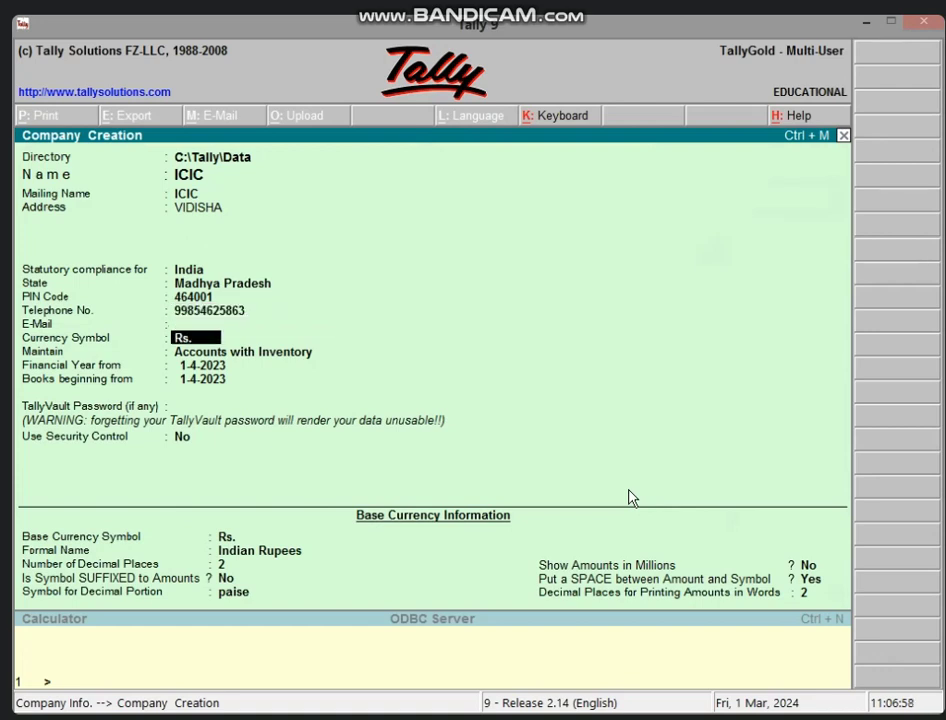
pyautogui.press('Return')
pyautogui.press('Return')
pyautogui.hotkey('ctrl', 'a')
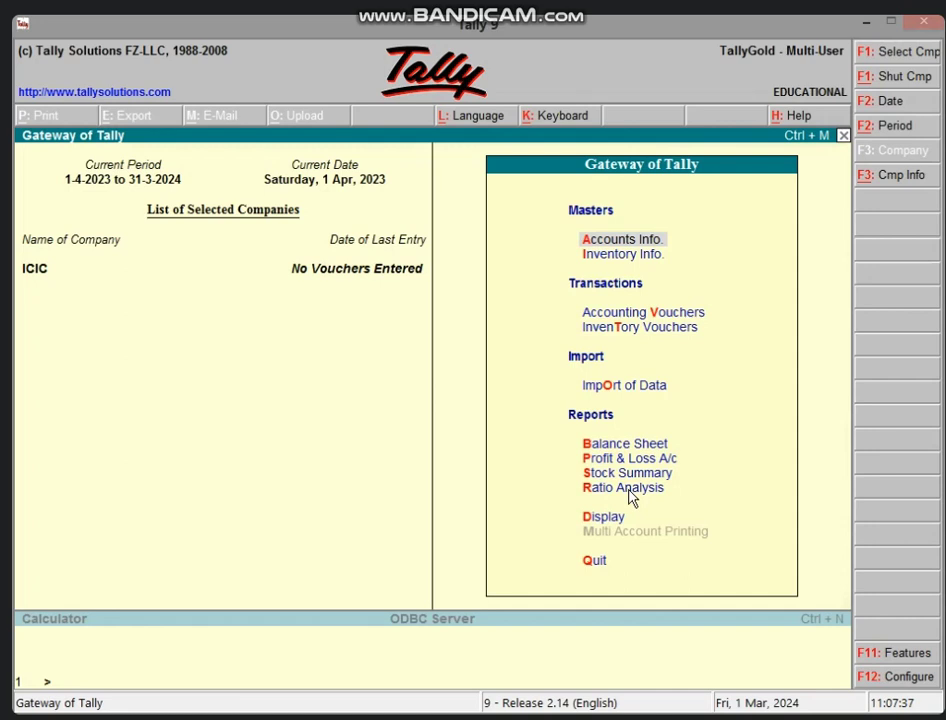
# - Create the CAPITAL A/C ledger under the Capital Account group
pyautogui.press('Return')
pyautogui.press('l')
pyautogui.press('Return')
pyautogui.write('CA')
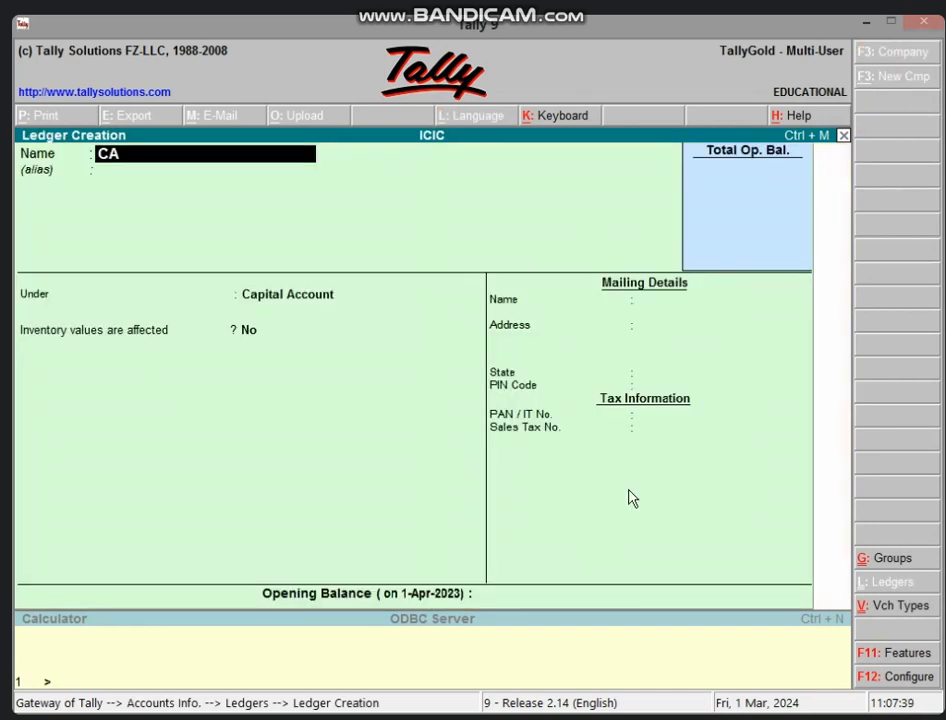
pyautogui.write('PITAL A/C')
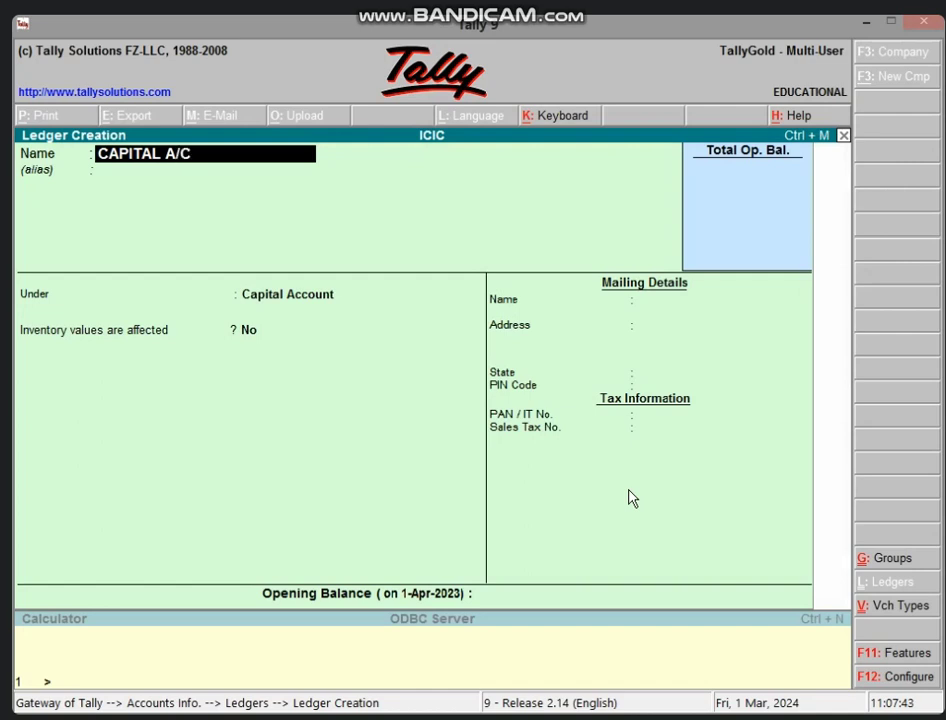
pyautogui.press('Return')
pyautogui.press('Return')
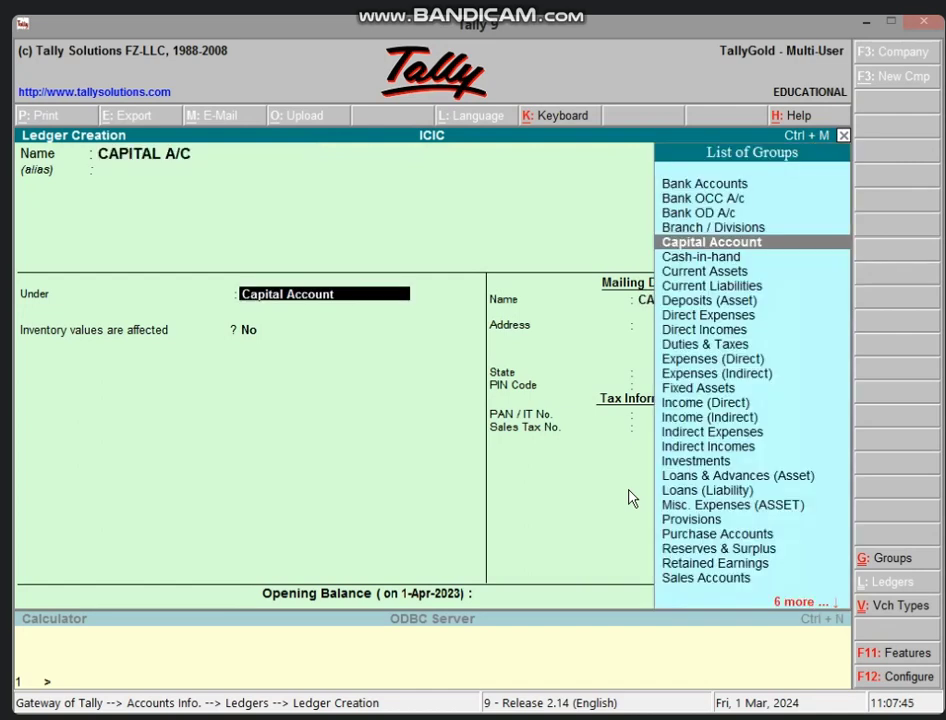
pyautogui.press('Return')
pyautogui.press('Return')
pyautogui.press('Return')
pyautogui.press('Return')
pyautogui.press('Return')
pyautogui.press('Return')
pyautogui.press('Return')
pyautogui.press('Return')
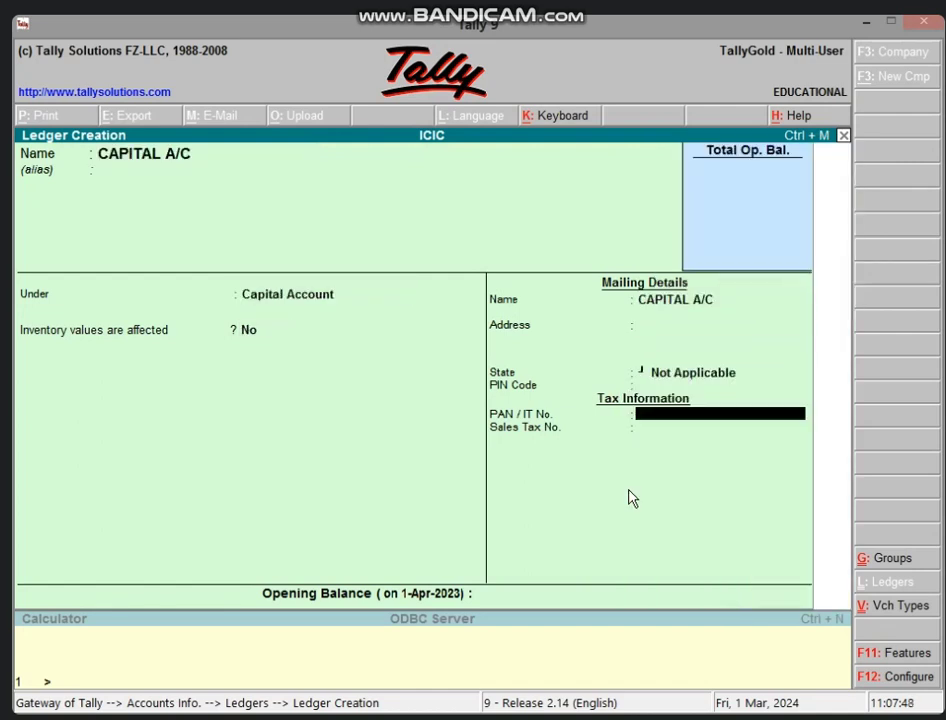
pyautogui.press('Return')
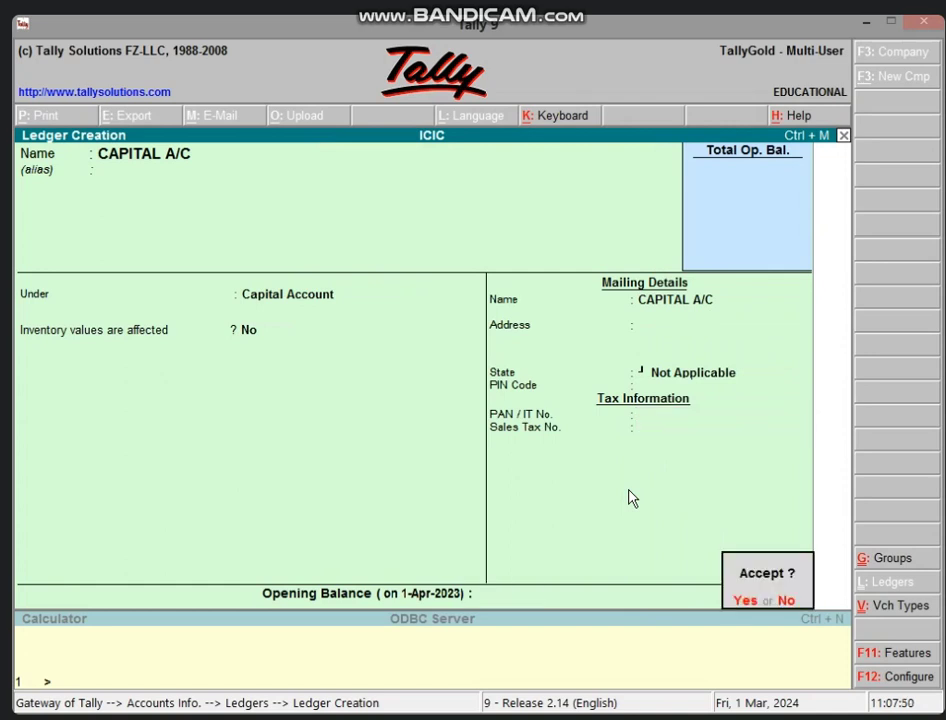
pyautogui.press('Return')
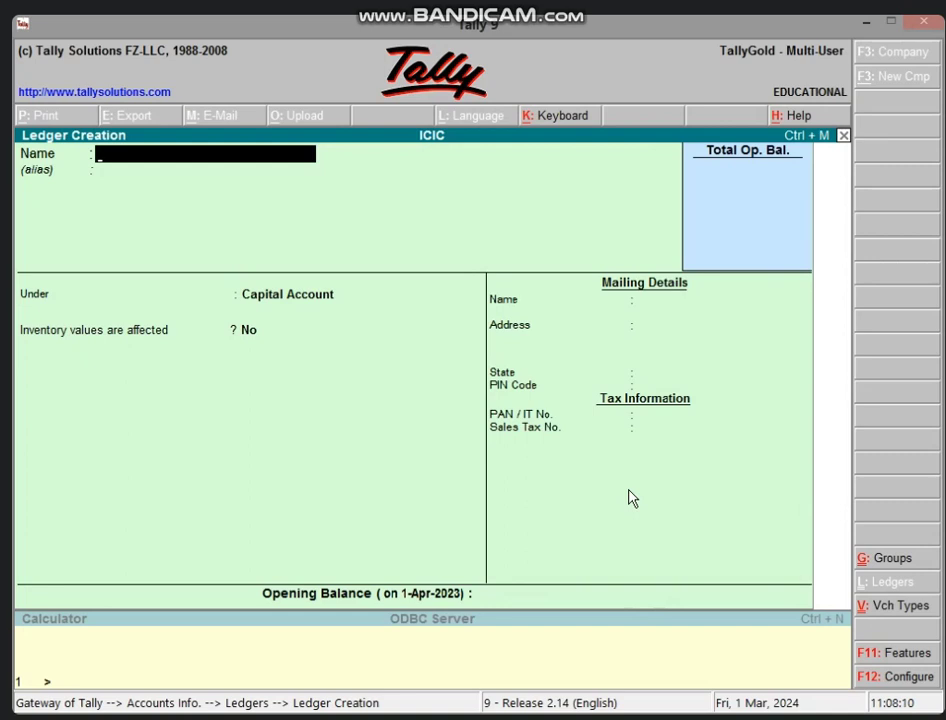
# - Create the BANK LOAN A/C ledger under Loans (Liability) and leave ledger creation
pyautogui.write('BANK LOAN A/C')
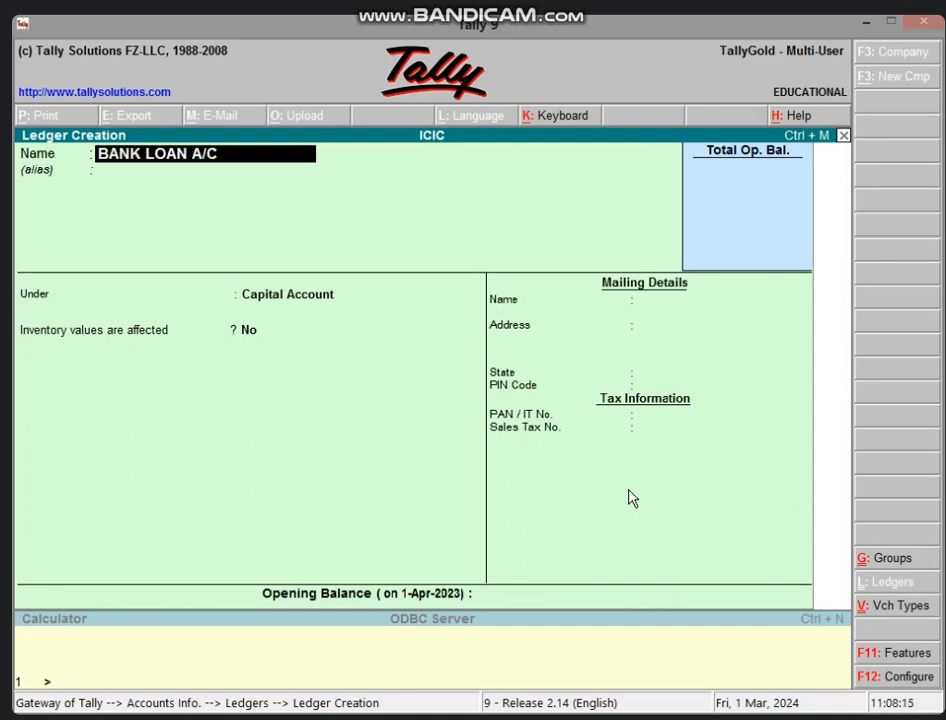
pyautogui.press('Return')
pyautogui.press('Return')
pyautogui.write('LOAN')
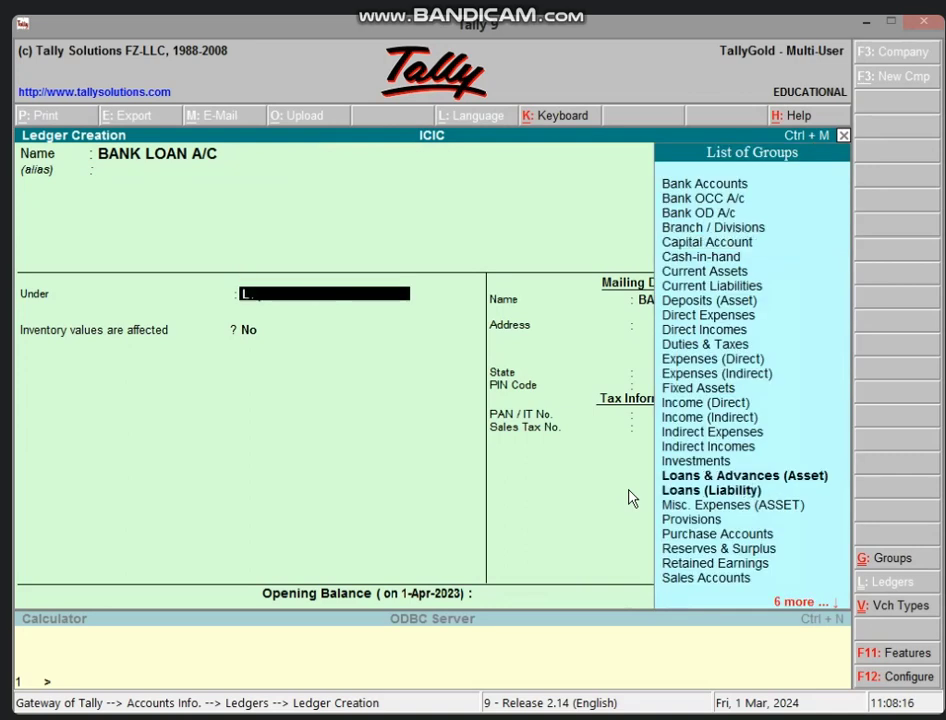
pyautogui.press('Down')
pyautogui.press('Down')
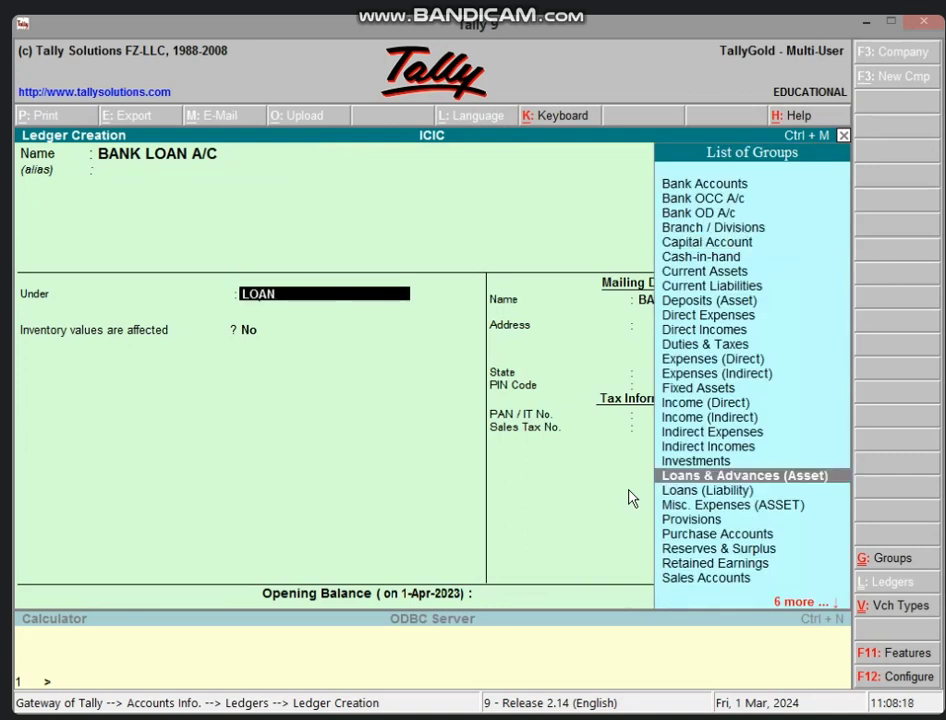
pyautogui.press('Return')
pyautogui.press('Return')
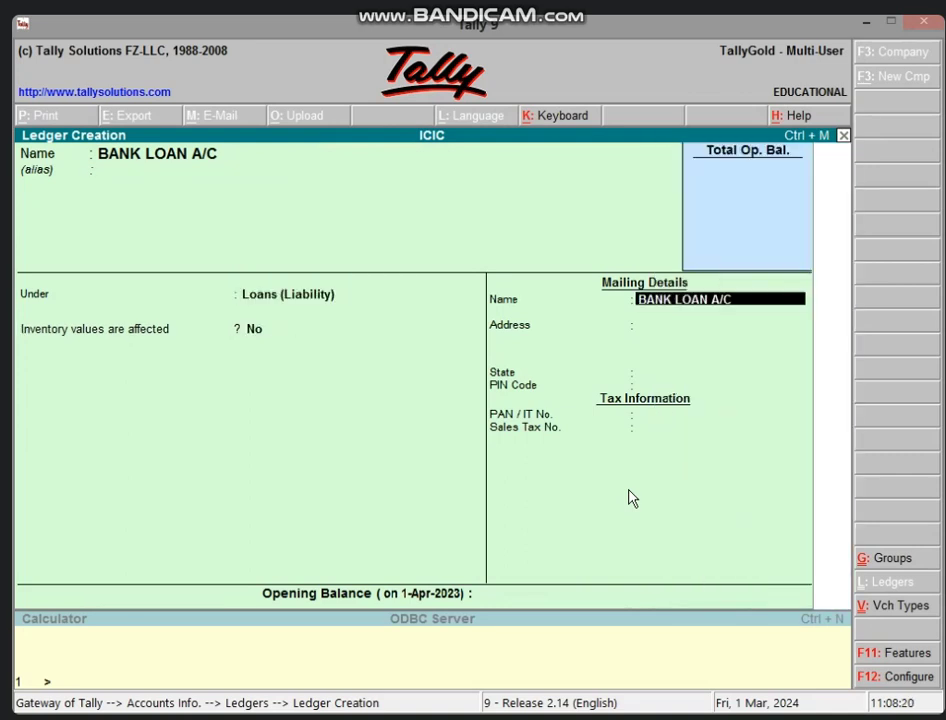
pyautogui.press('Return')
pyautogui.press('Return')
pyautogui.press('Return')
pyautogui.press('Return')
pyautogui.press('Return')
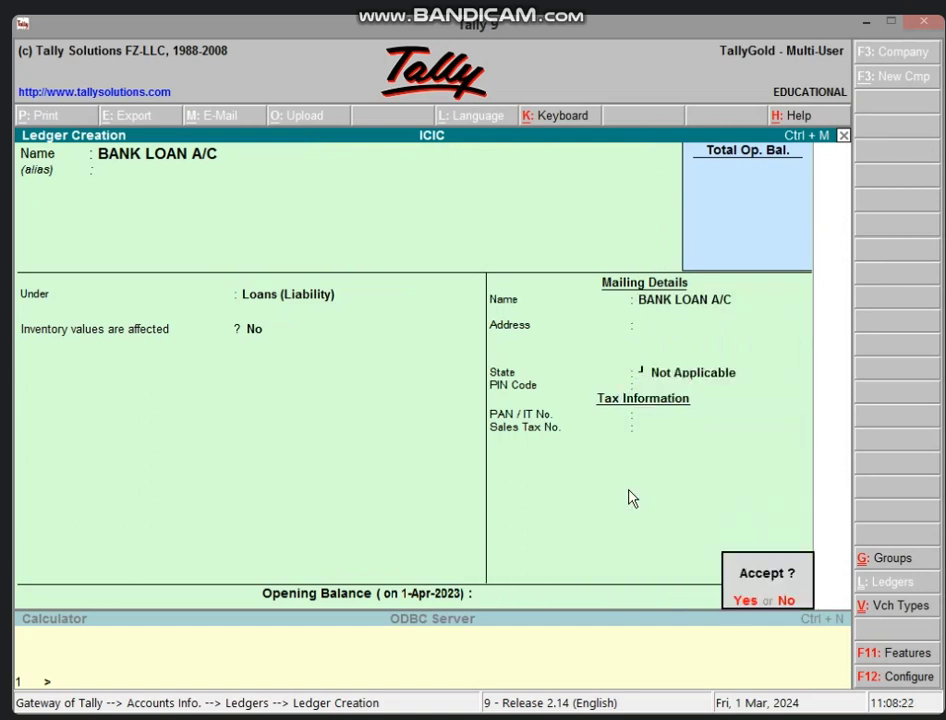
pyautogui.press('Return')
pyautogui.press('Escape')
pyautogui.press('Return')
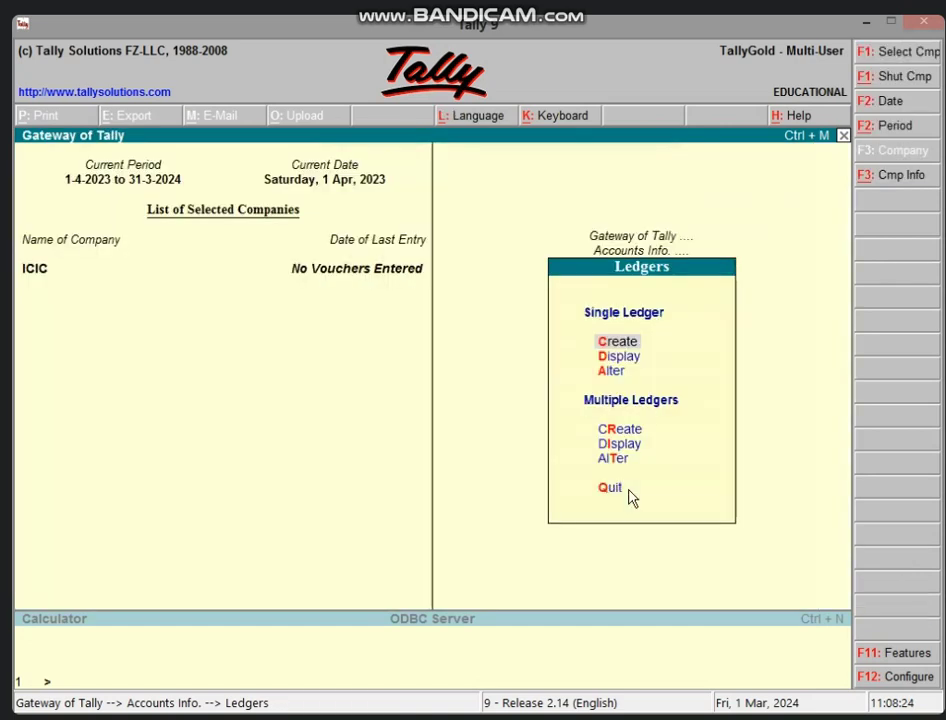
# - Start Receipt voucher No. 1 crediting CAPITAL A/C 10,00,000
pyautogui.press('Escape')
pyautogui.press('Escape')
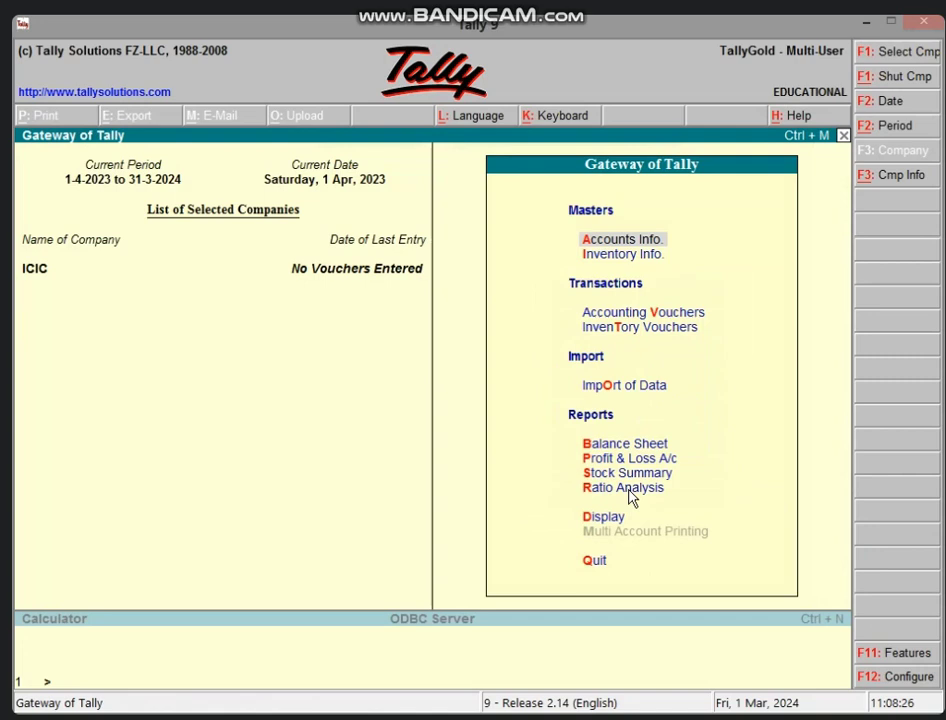
pyautogui.press('v')
pyautogui.press('F6')
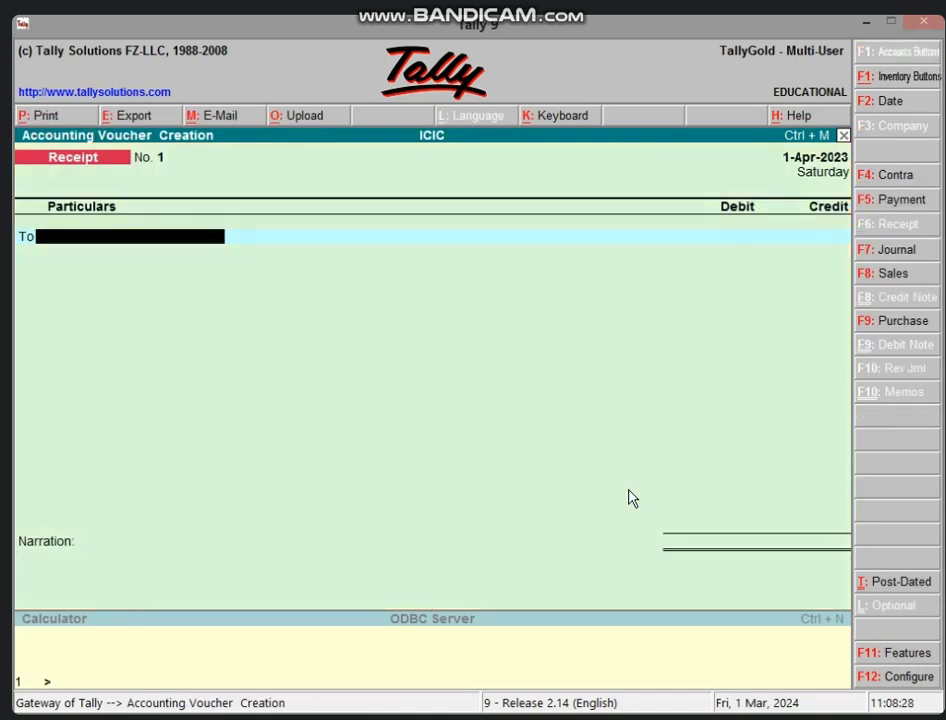
pyautogui.write('CA')
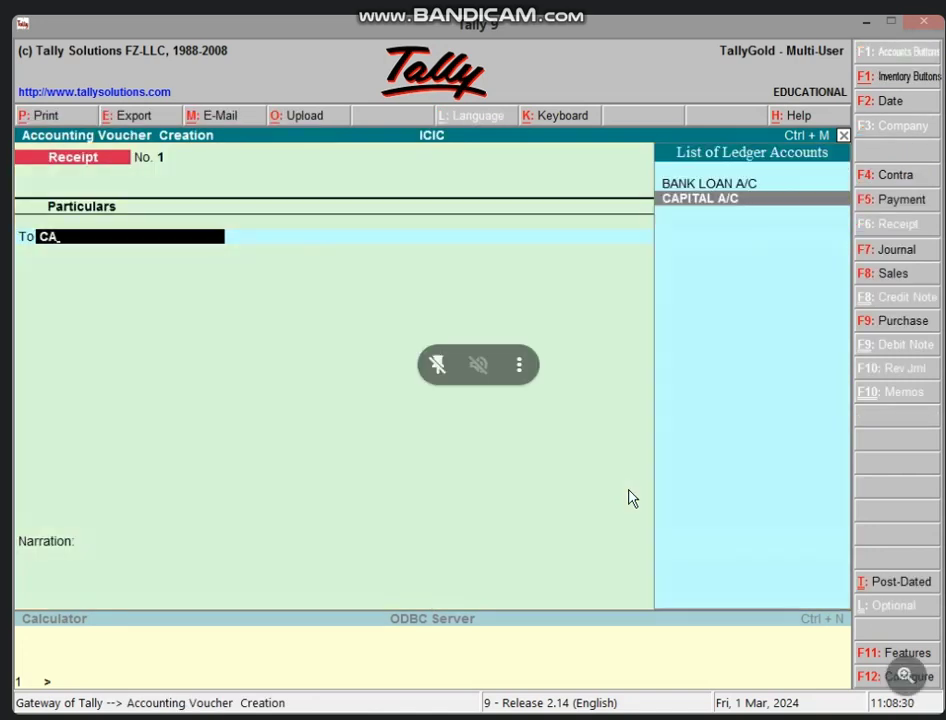
pyautogui.press('Return')
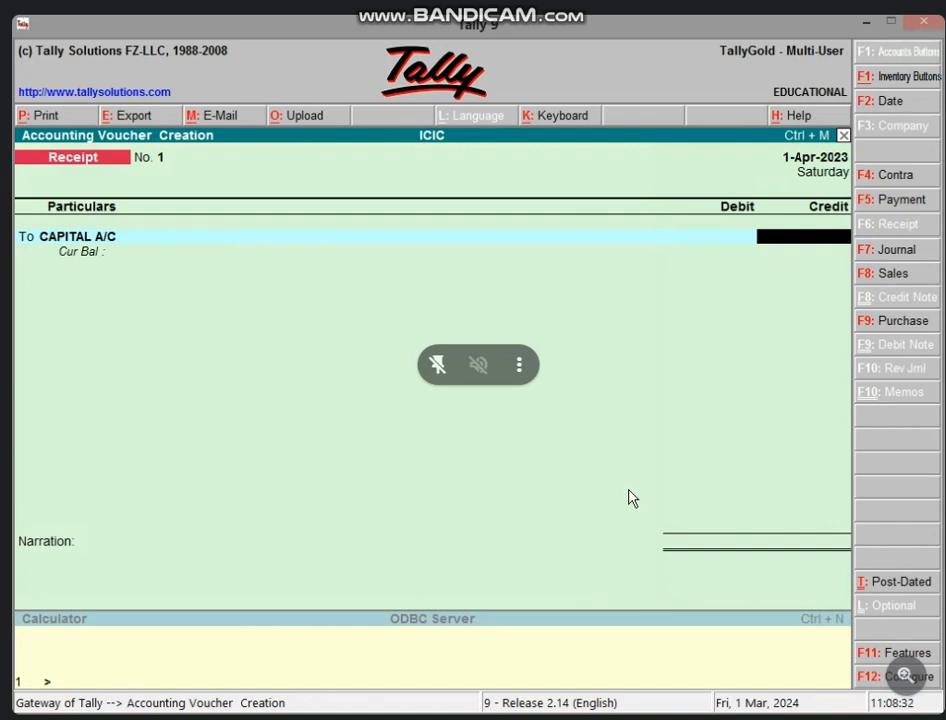
pyautogui.write('100000')
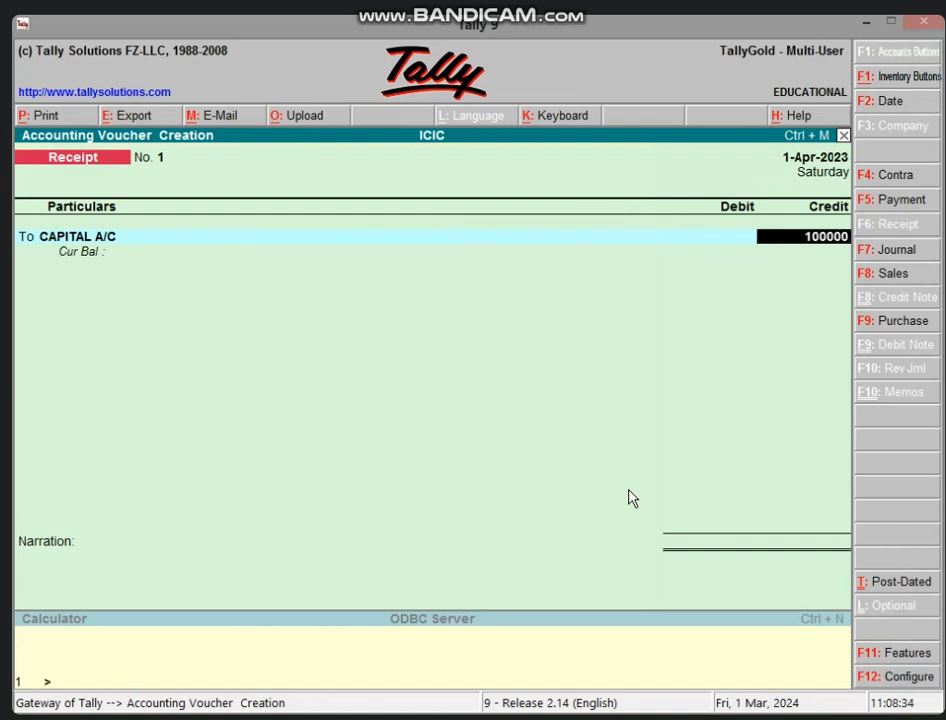
pyautogui.press('Return')
# - Credit BANK LOAN A/C 5,00,000 and debit Cash as the receiving ledger
pyautogui.write('t')
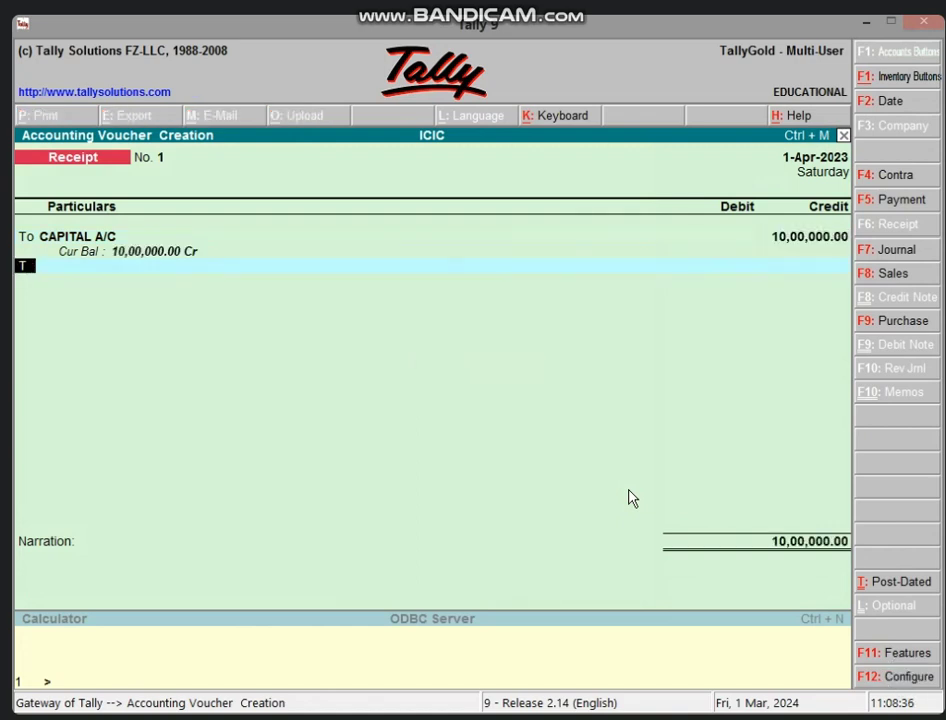
pyautogui.press('Return')
pyautogui.write('BA')
pyautogui.press('Return')
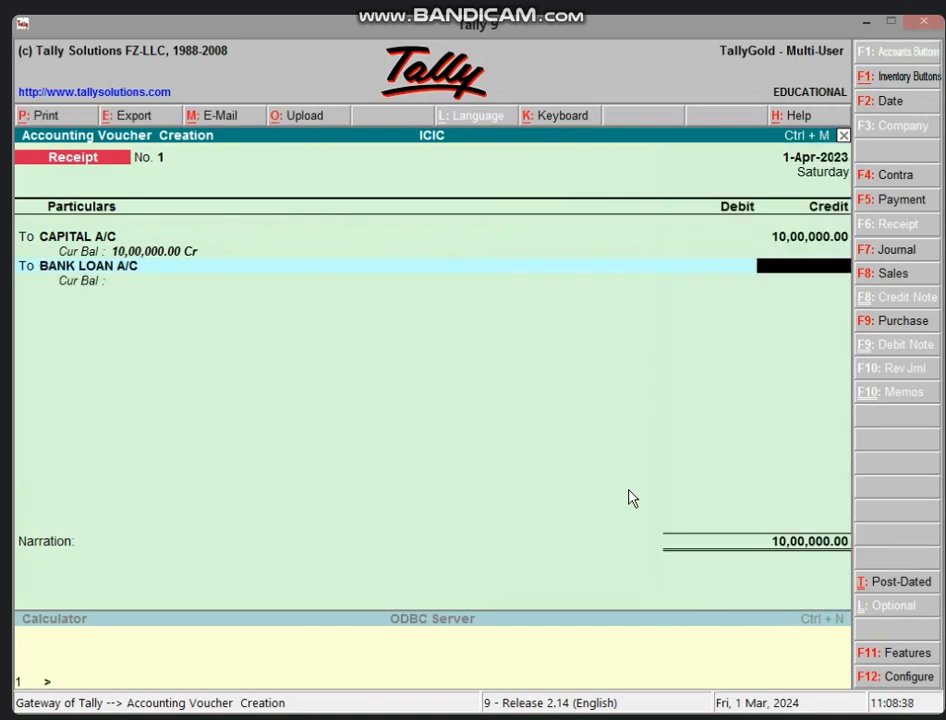
pyautogui.write('5,00,000')
pyautogui.press('Return')
pyautogui.write('CAS')
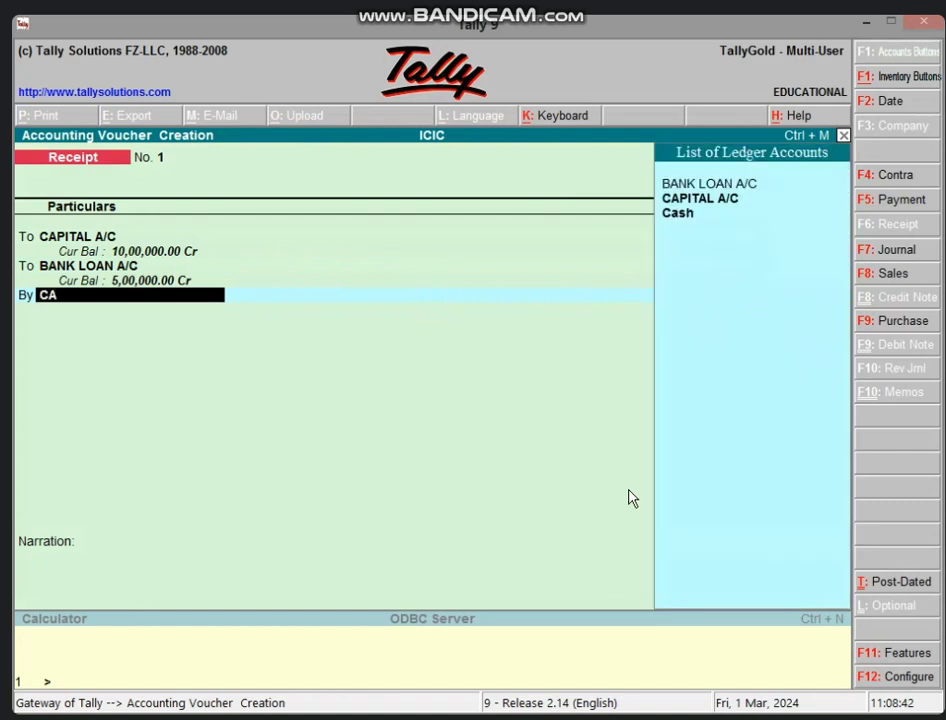
pyautogui.press('Return')
pyautogui.press('Return')
pyautogui.press('Return')
pyautogui.press('Return')
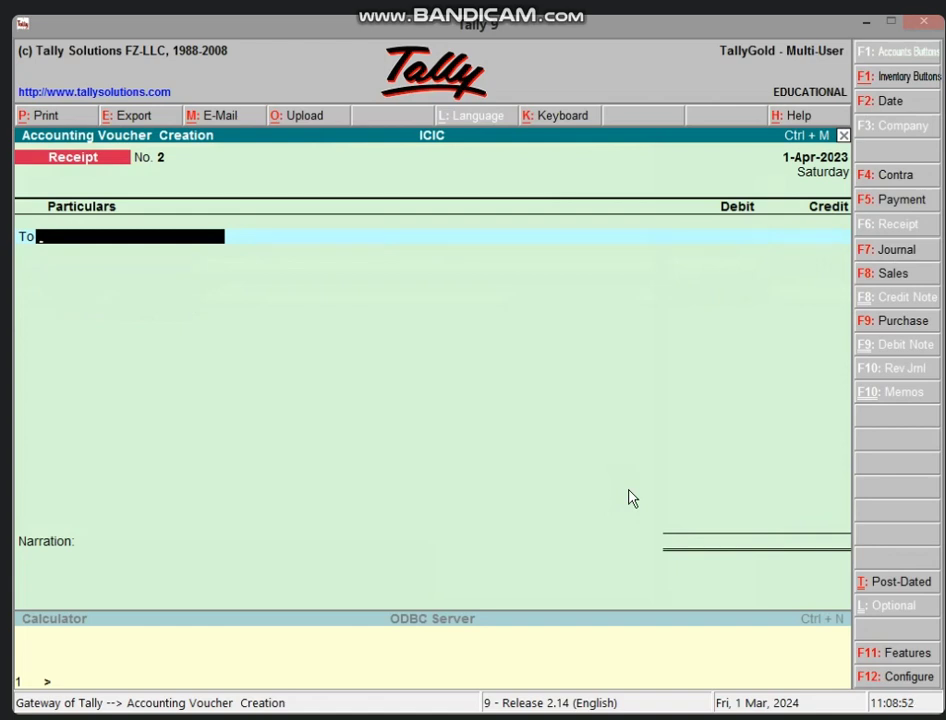
# - Start Purchase voucher No. 1 in voucher layout with Cash as the credited ledger
pyautogui.press('F9')
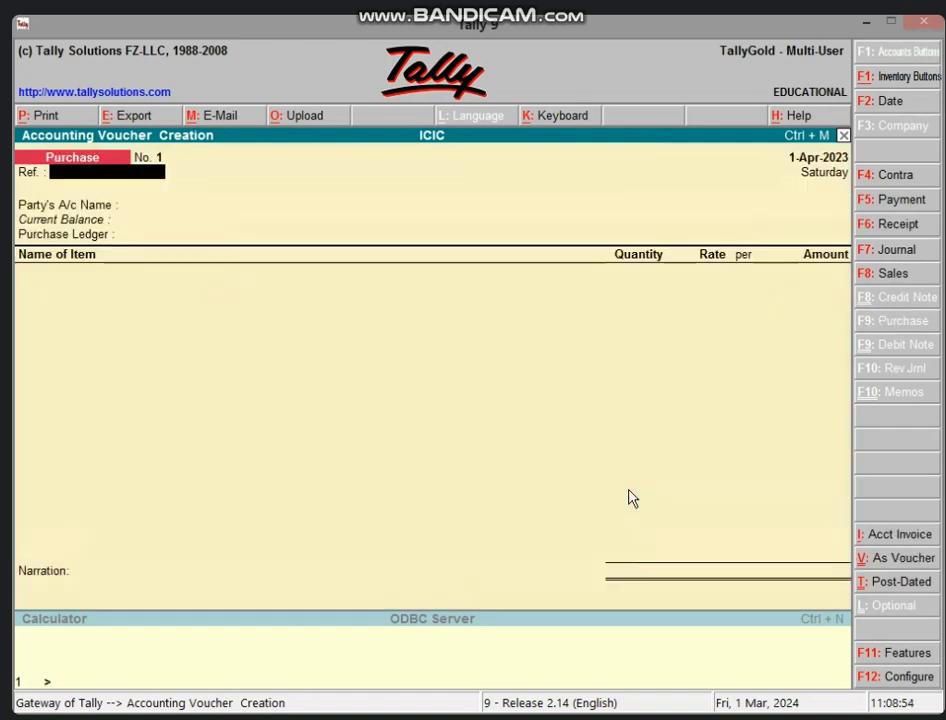
pyautogui.click(886, 560)
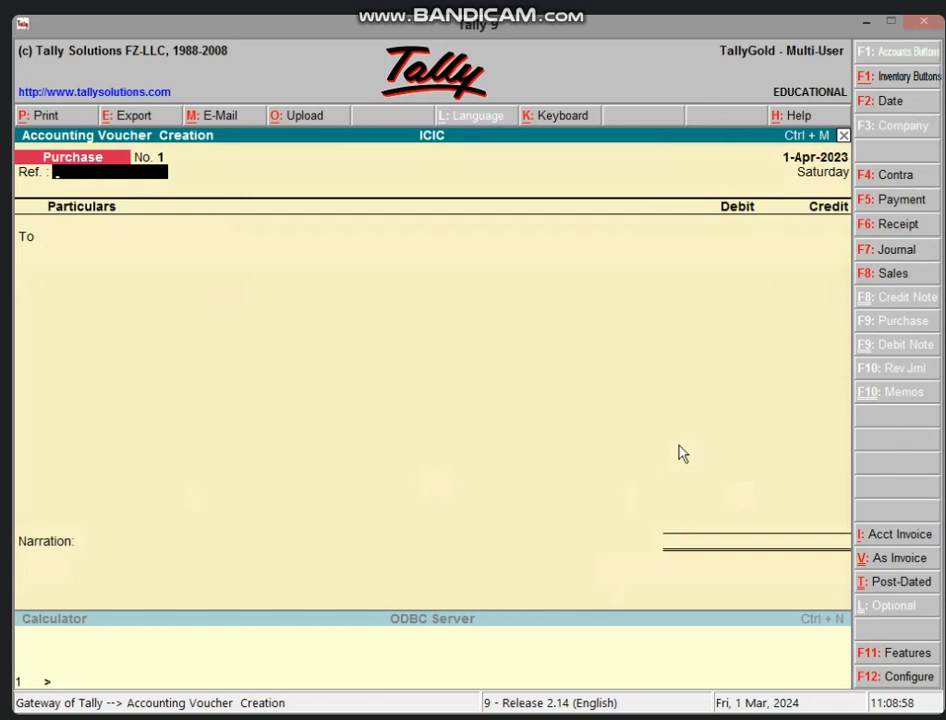
pyautogui.press('Return')
pyautogui.write('CAS')
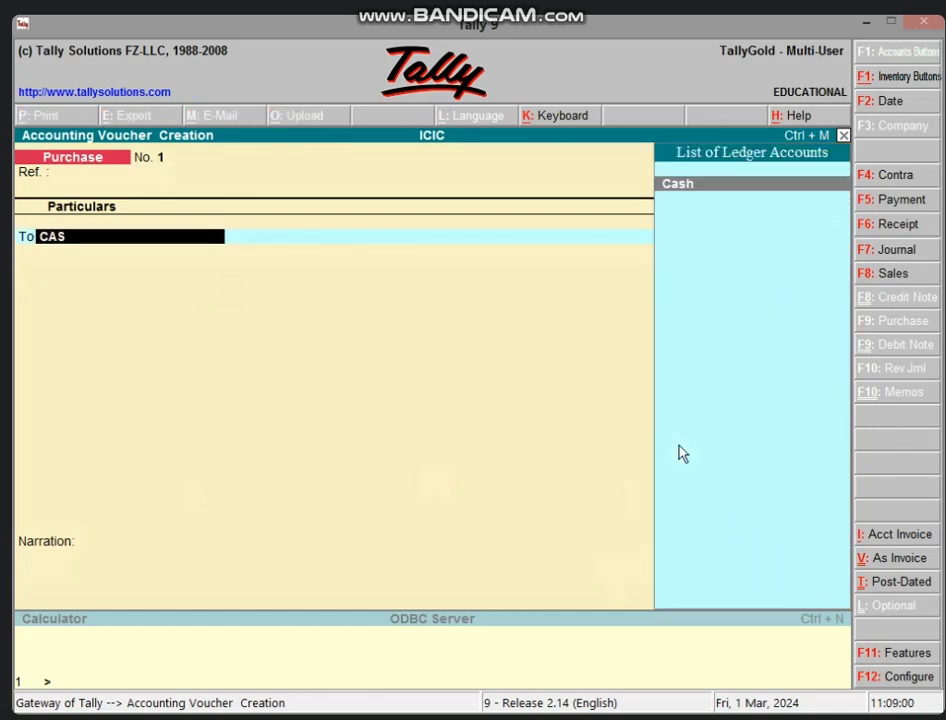
pyautogui.press('Return')
# - Calculate 5% of 95,000 (4,750) and credit Cash the net 90,250.00
pyautogui.hotkey('ctrl', 'n')
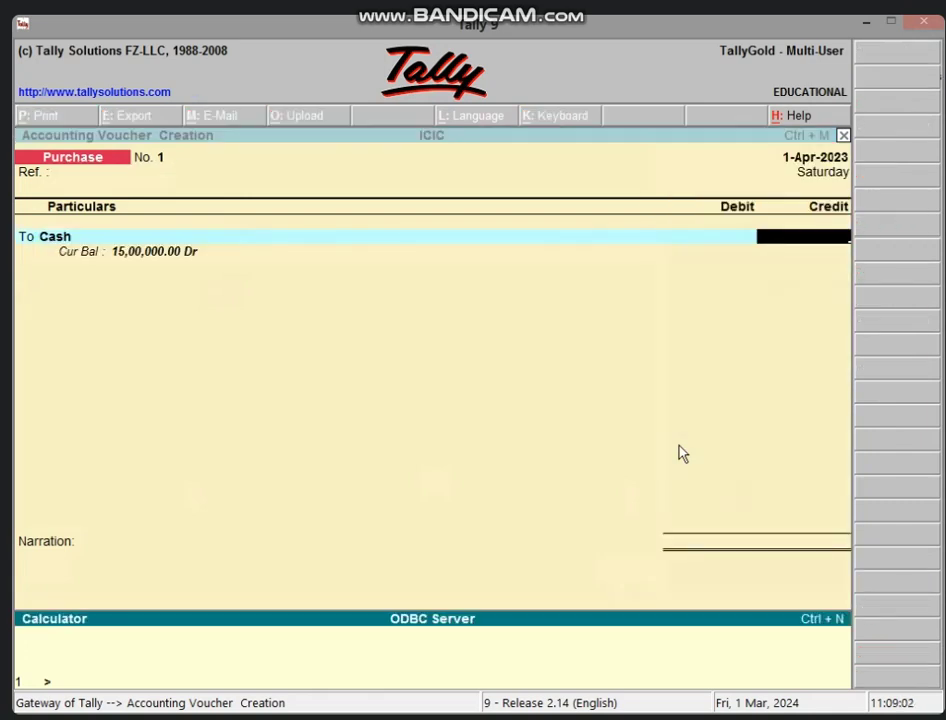
pyautogui.write('95000*5/100')
pyautogui.press('Return')
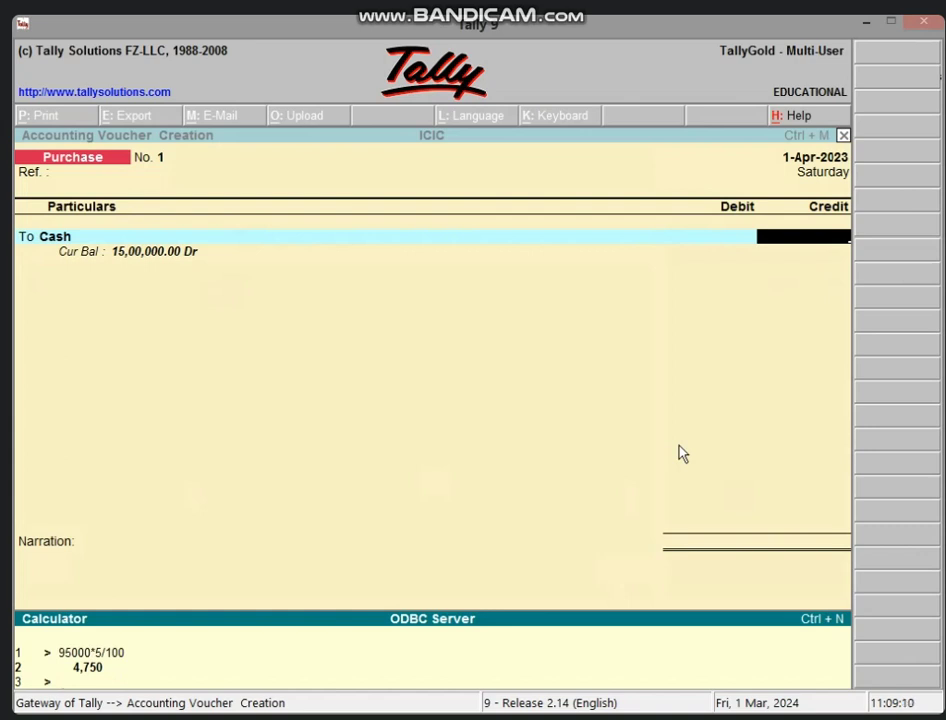
pyautogui.write('95000-4750')
pyautogui.press('Return')
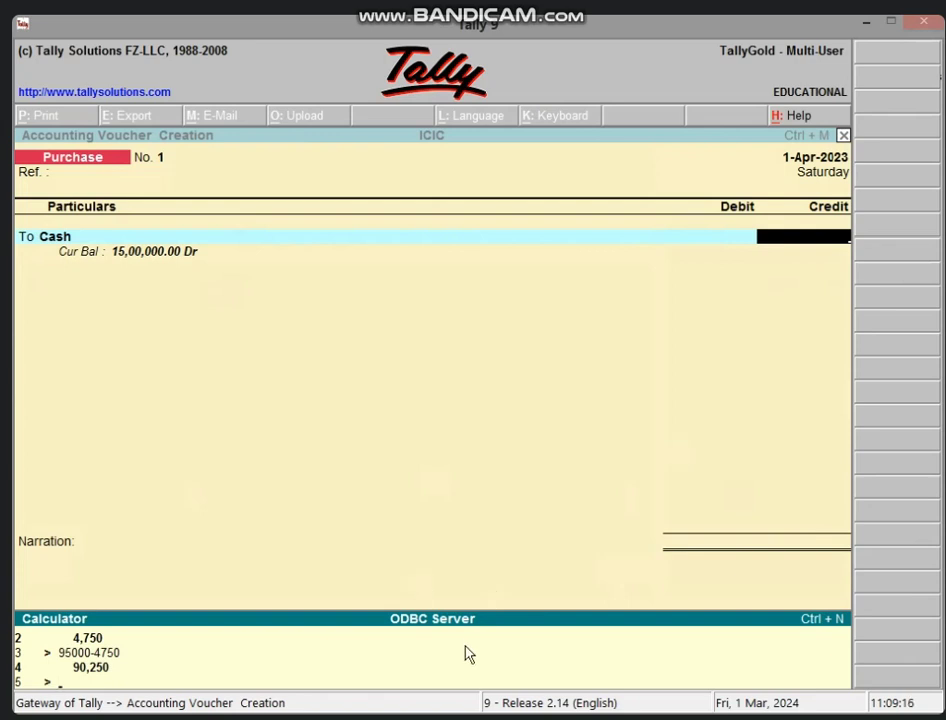
pyautogui.click(770, 249)
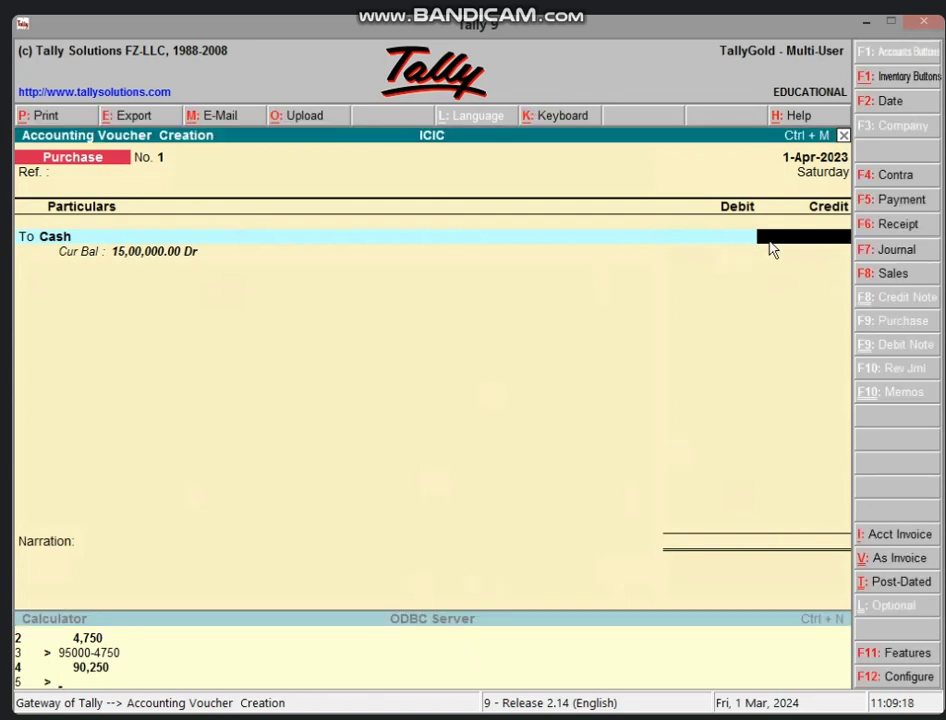
pyautogui.write('90250')
pyautogui.press('Return')
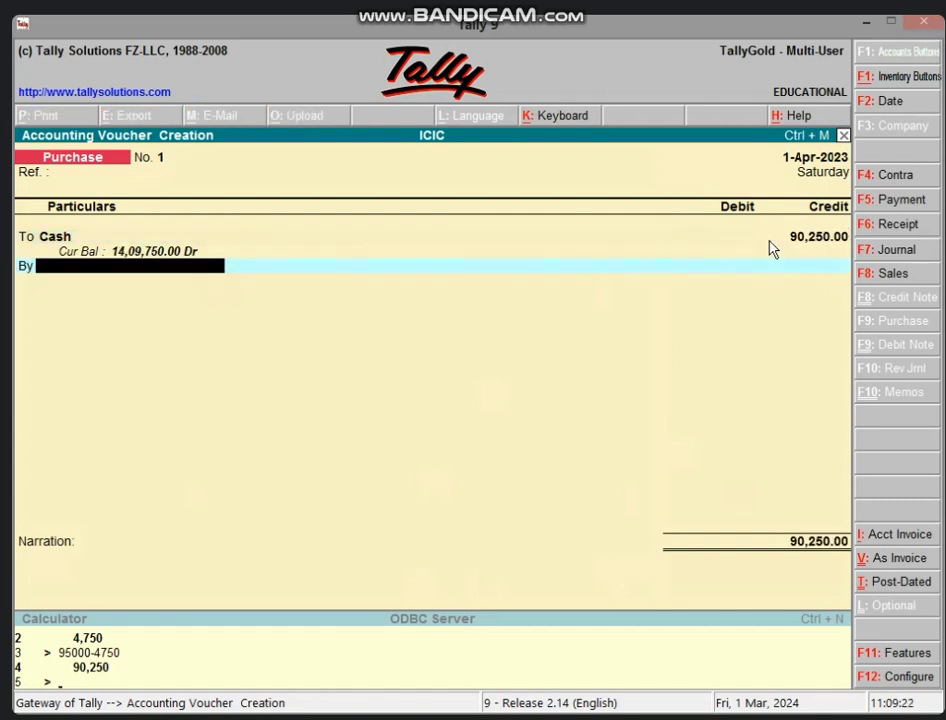
# - Create the PURCHASE A/C ledger under Purchase Accounts from the voucher's By line
pyautogui.hotkey('alt', 'c')
pyautogui.write('PU')
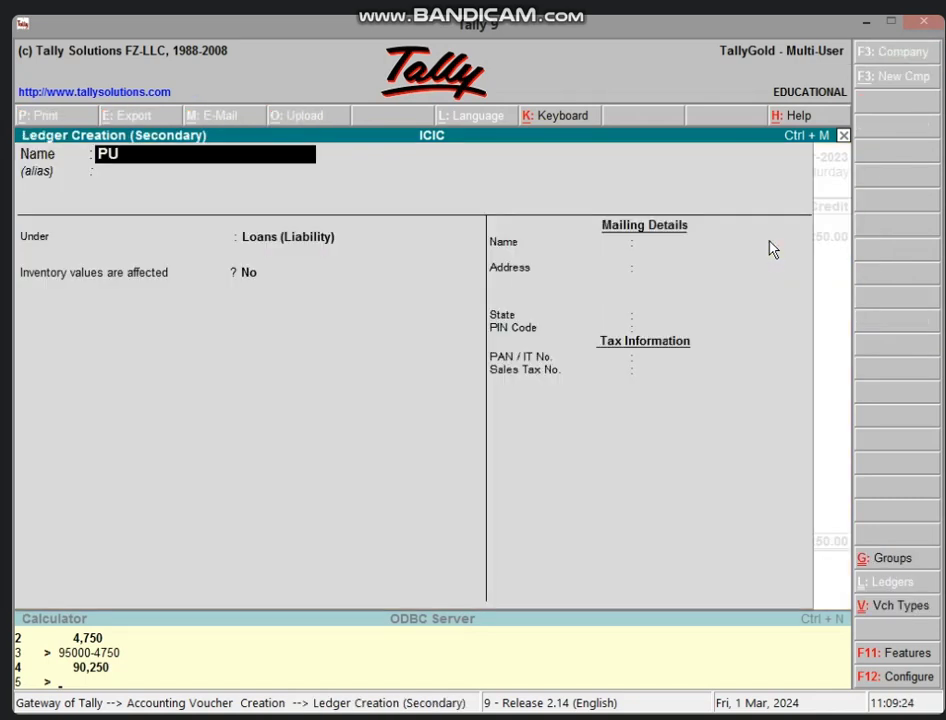
pyautogui.write('RCHASE A')
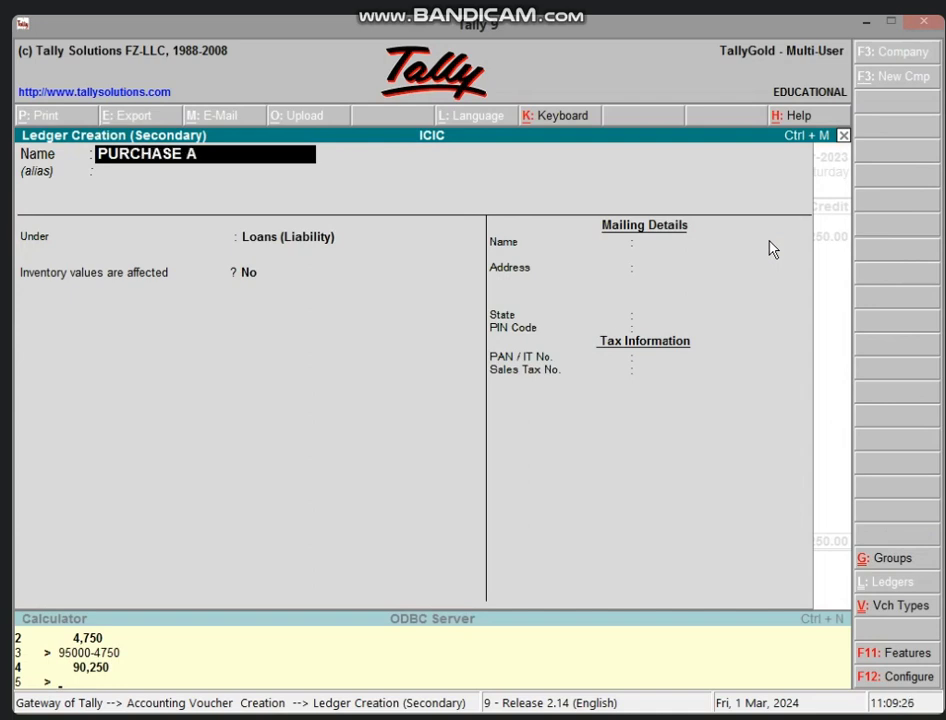
pyautogui.write('/C')
pyautogui.press('Return')
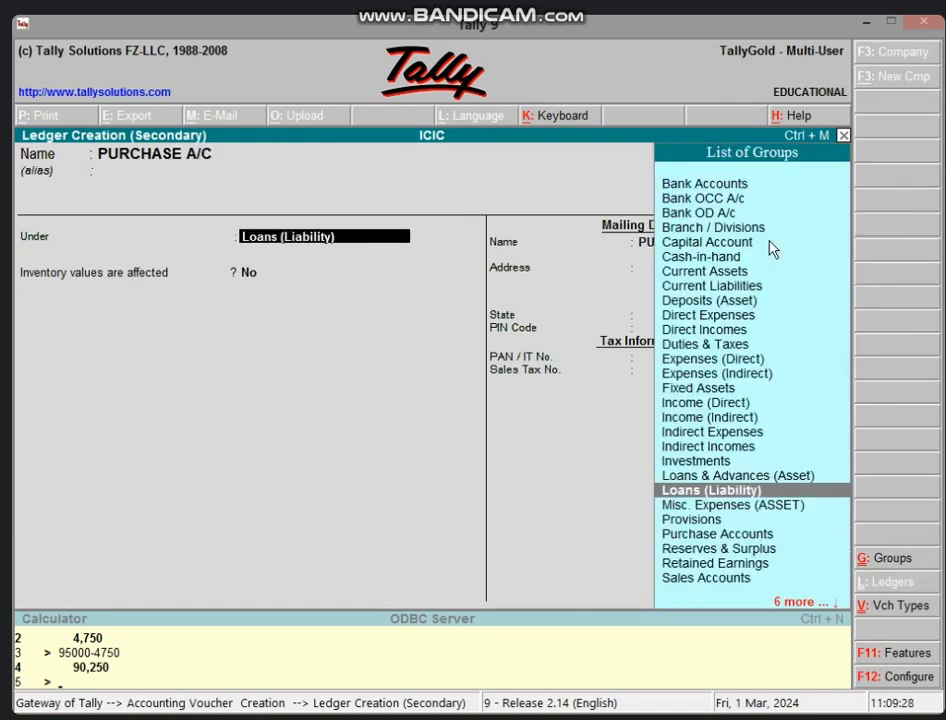
pyautogui.write('PUR')
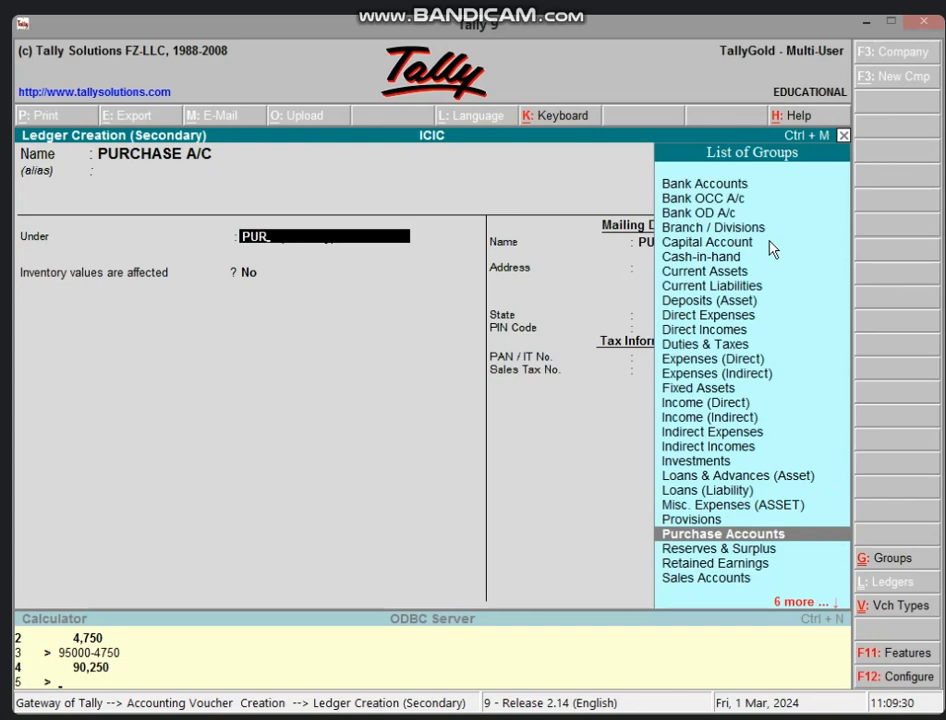
pyautogui.press('Return')
pyautogui.press('Return')
pyautogui.press('Return')
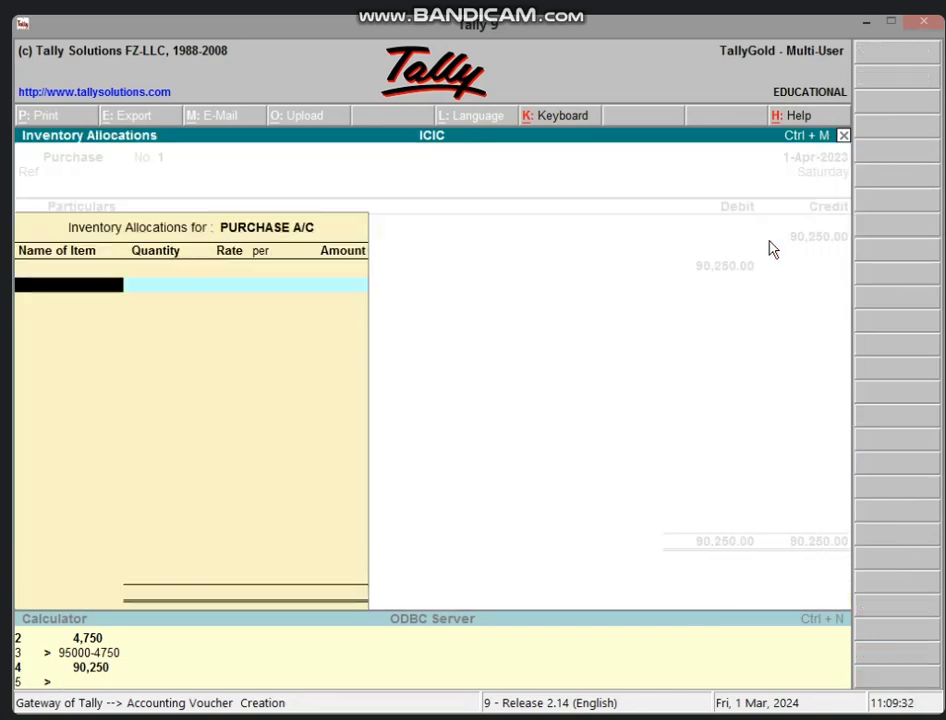
# - Debit PURCHASE A/C 95,000.00, skipping inventory allocation
pyautogui.press('Escape')
pyautogui.write('95')
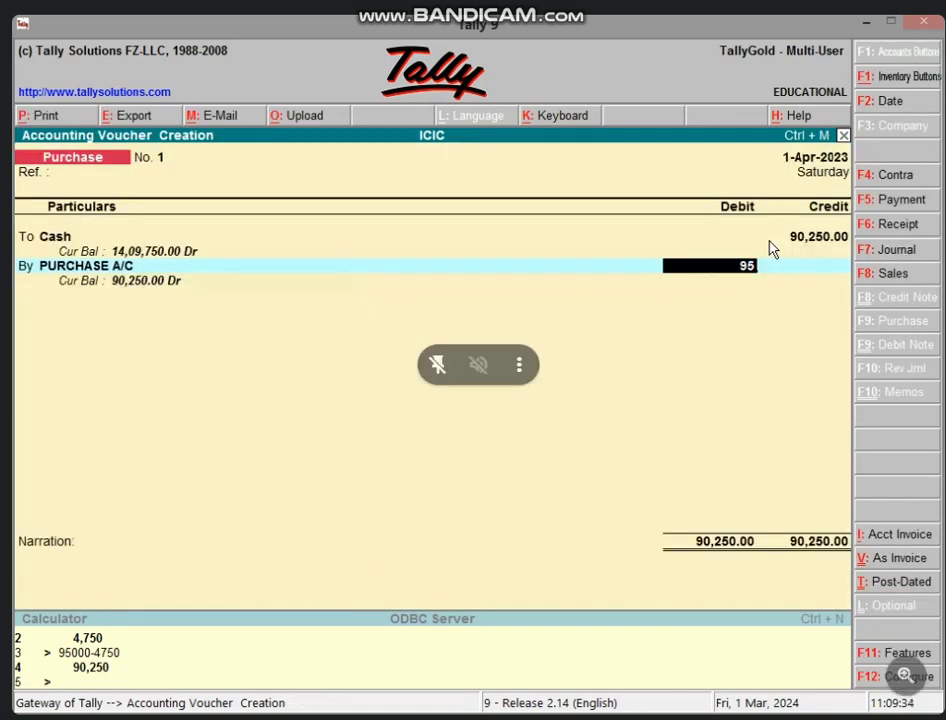
pyautogui.write('000')
pyautogui.press('Return')
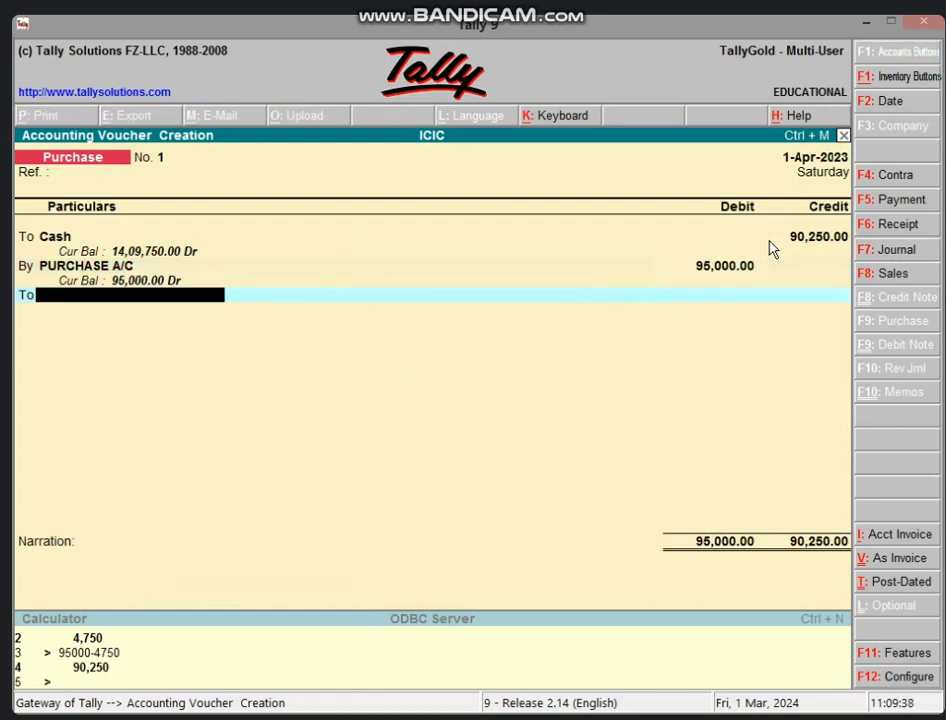
# - Create DISCOUNT A/C P under Indirect Incomes and credit it 4,750.00
pyautogui.hotkey('alt', 'c')
pyautogui.write('DIS')
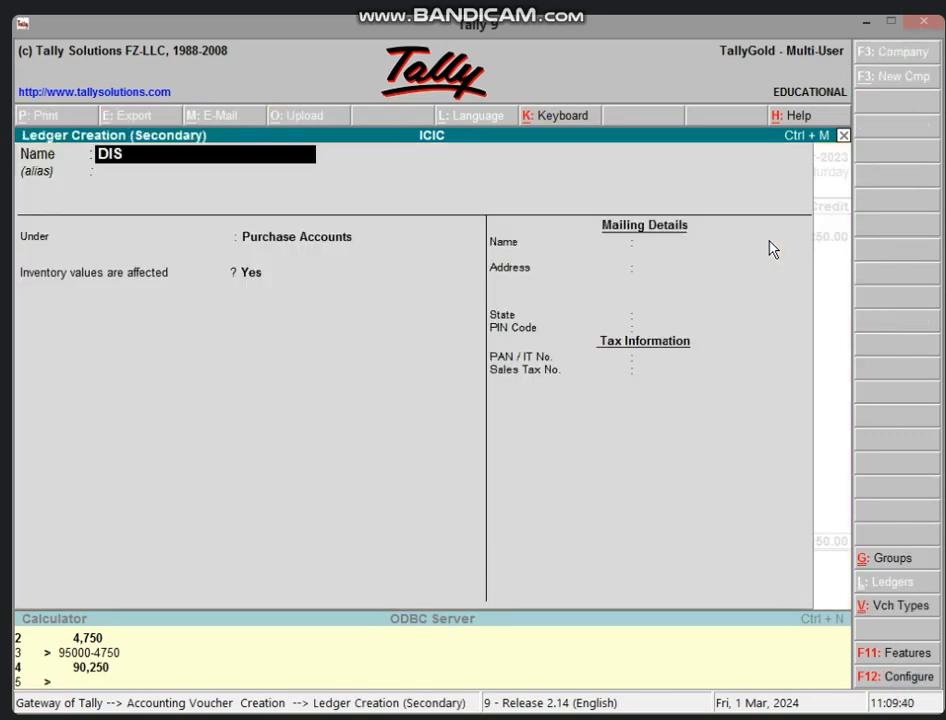
pyautogui.write('COUNT A')
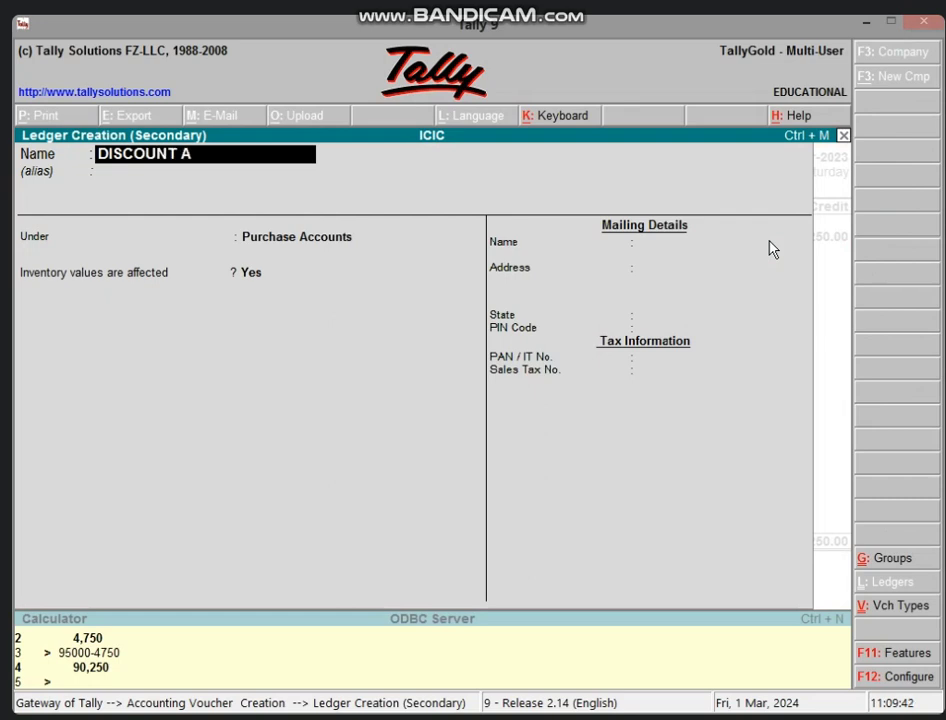
pyautogui.write('/C P')
pyautogui.press('Return')
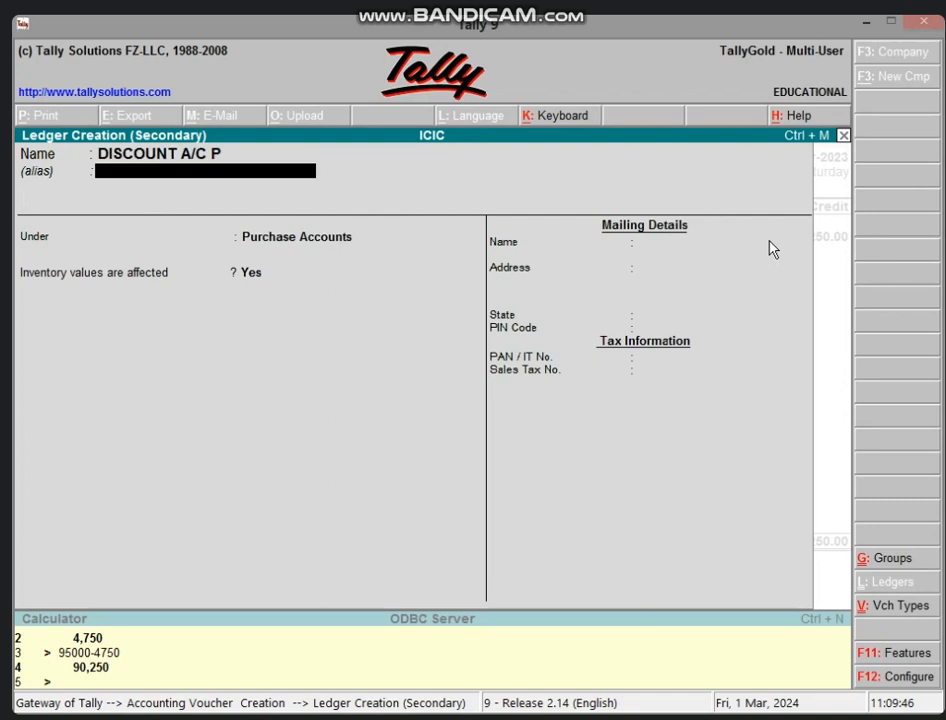
pyautogui.press('Return')
pyautogui.write('IND')
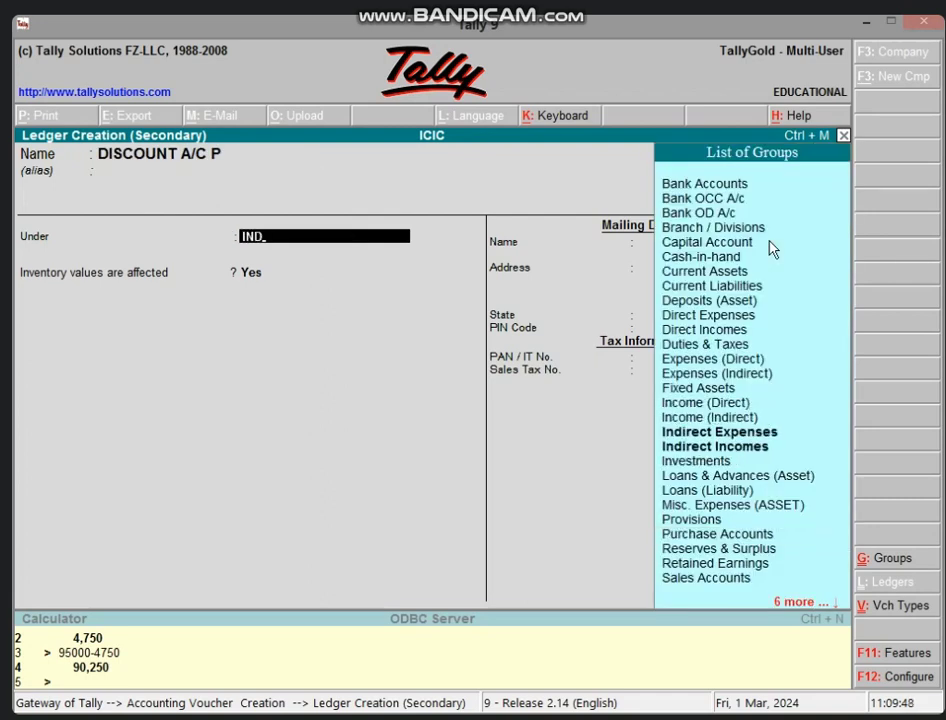
pyautogui.press('Down')
pyautogui.press('Return')
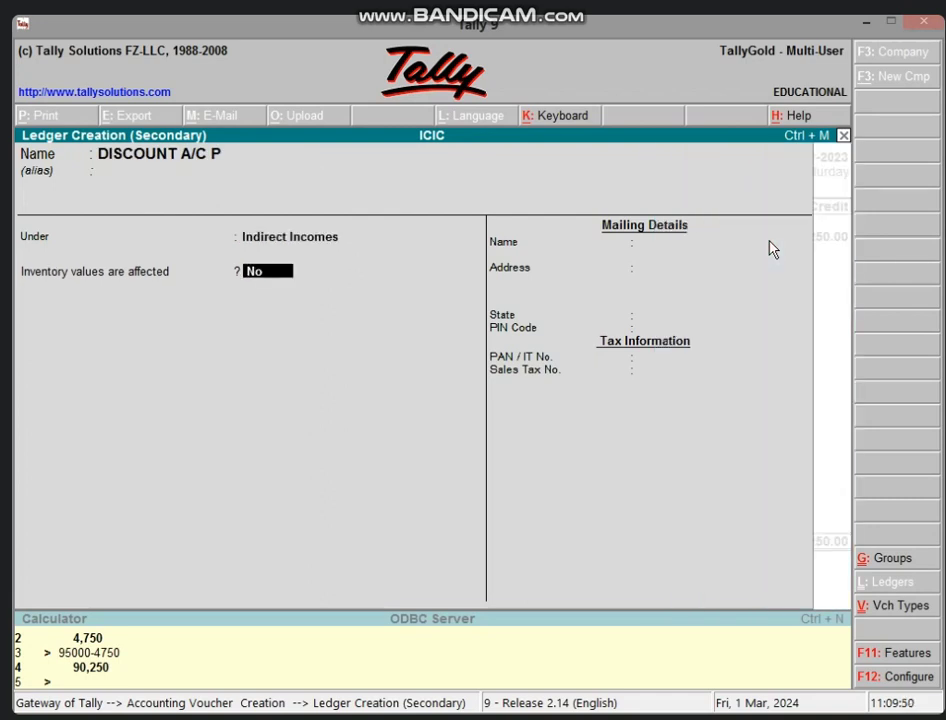
pyautogui.hotkey('ctrl', 'a')
pyautogui.press('Return')
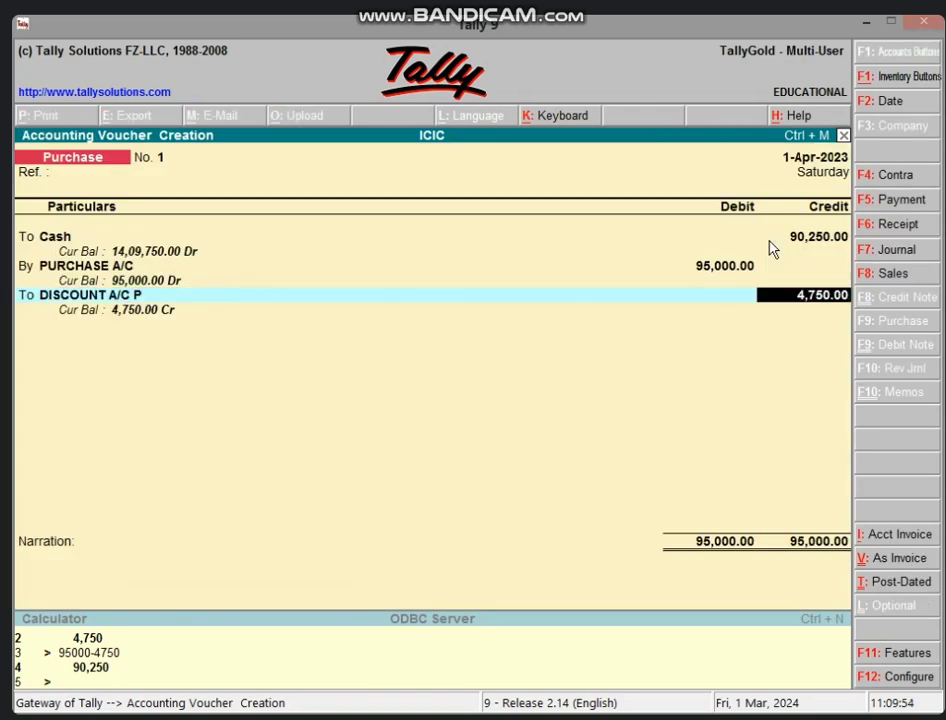
# - Accept the purchase voucher with an empty narration, then start a Sales voucher with F8
pyautogui.press('Return')
pyautogui.press('Return')
pyautogui.press('Escape')
pyautogui.press('Return')
pyautogui.press('Return')
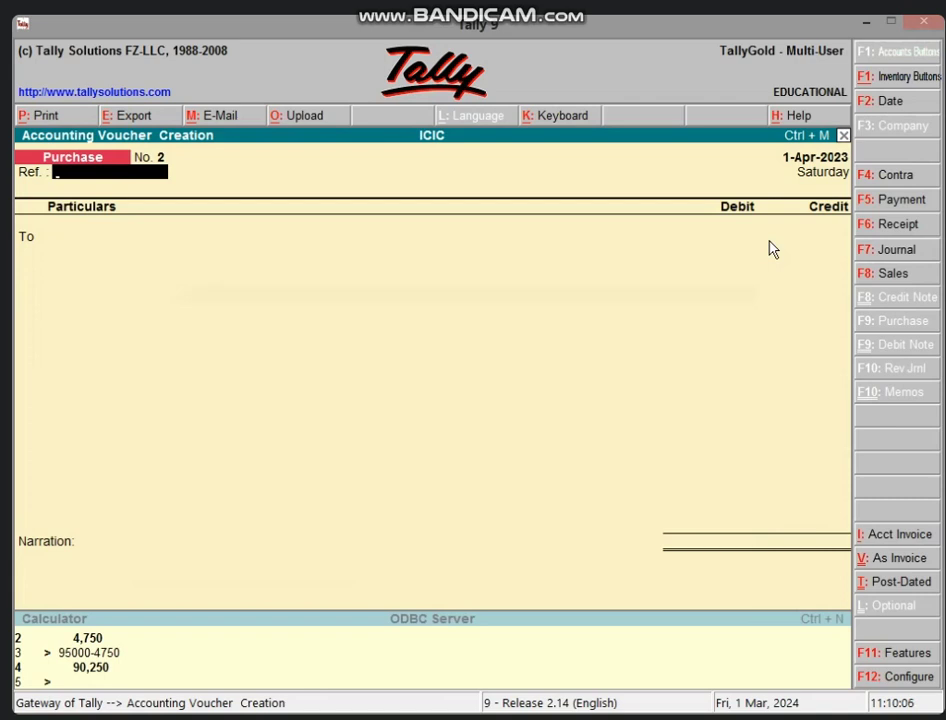
pyautogui.press('F8')
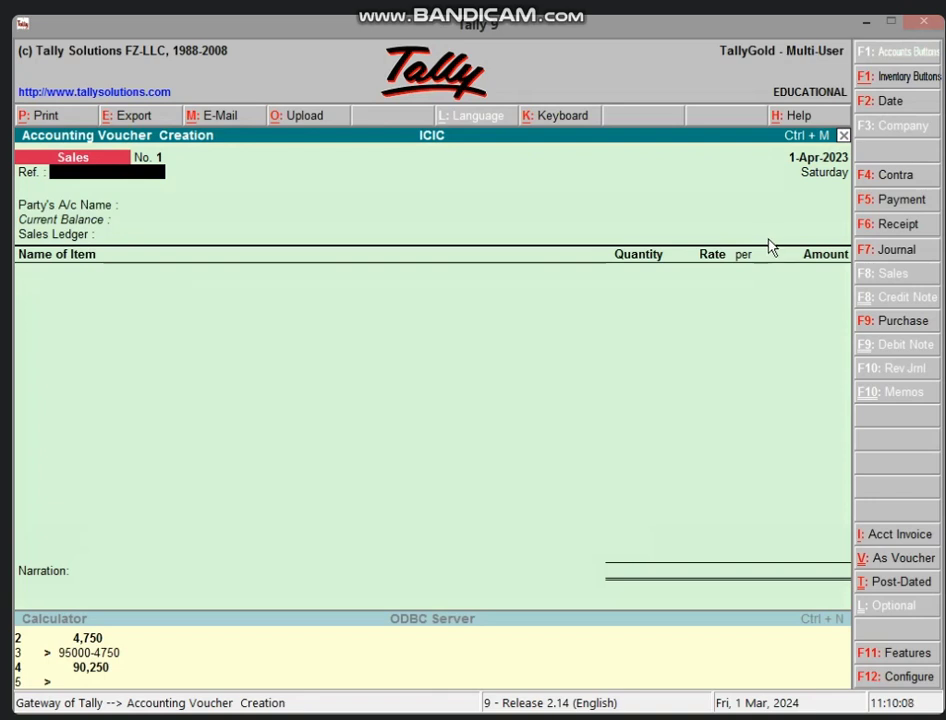
# - Switch the sales entry to voucher layout and debit Cash
pyautogui.click(857, 562)
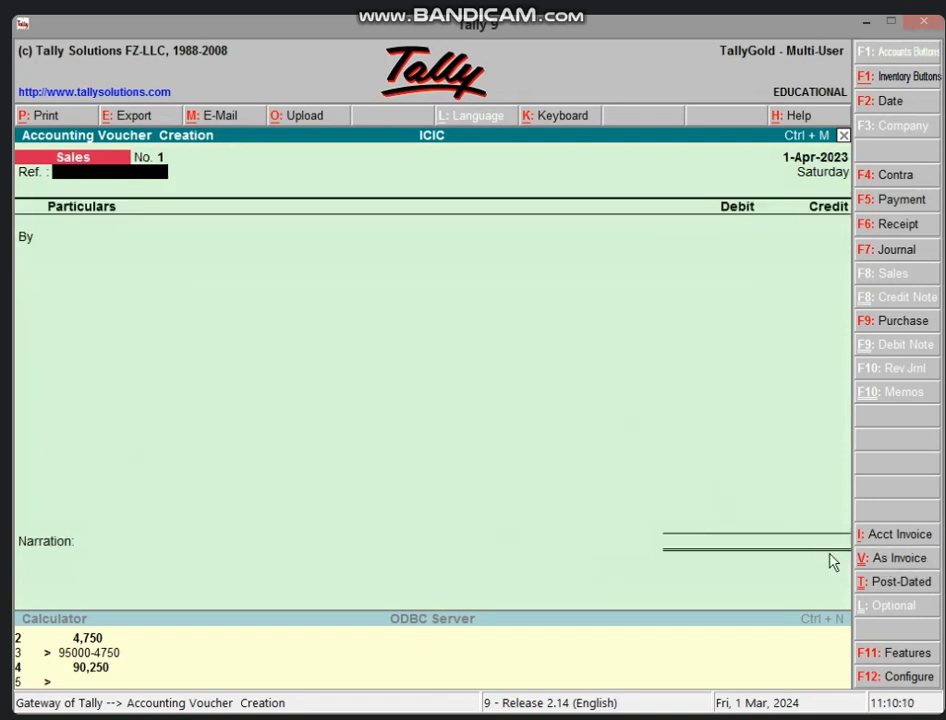
pyautogui.press('Return')
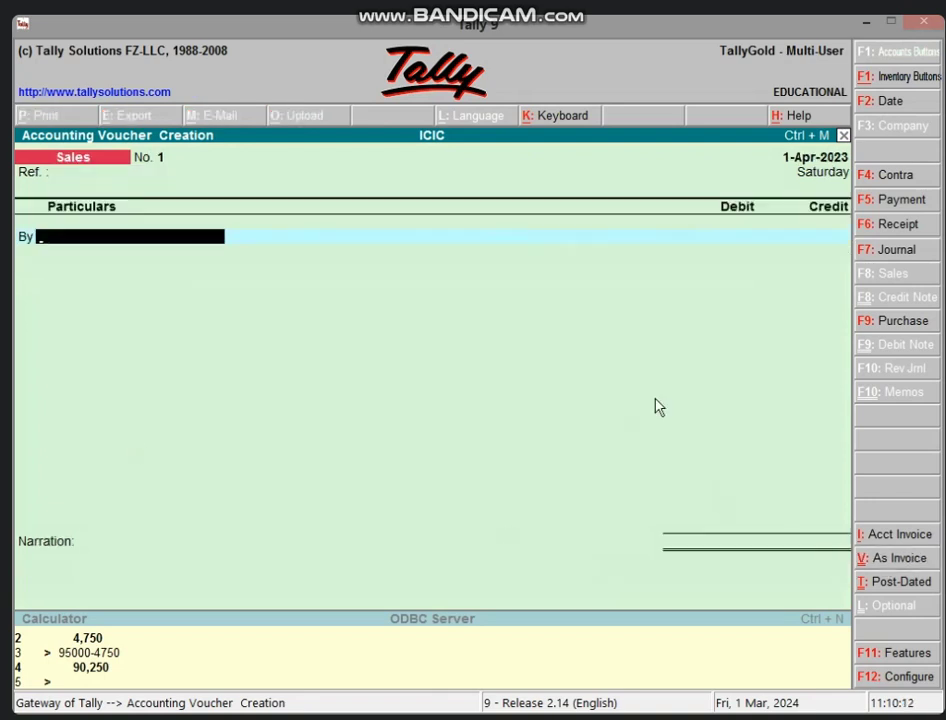
pyautogui.write('CA')
pyautogui.press('Return')
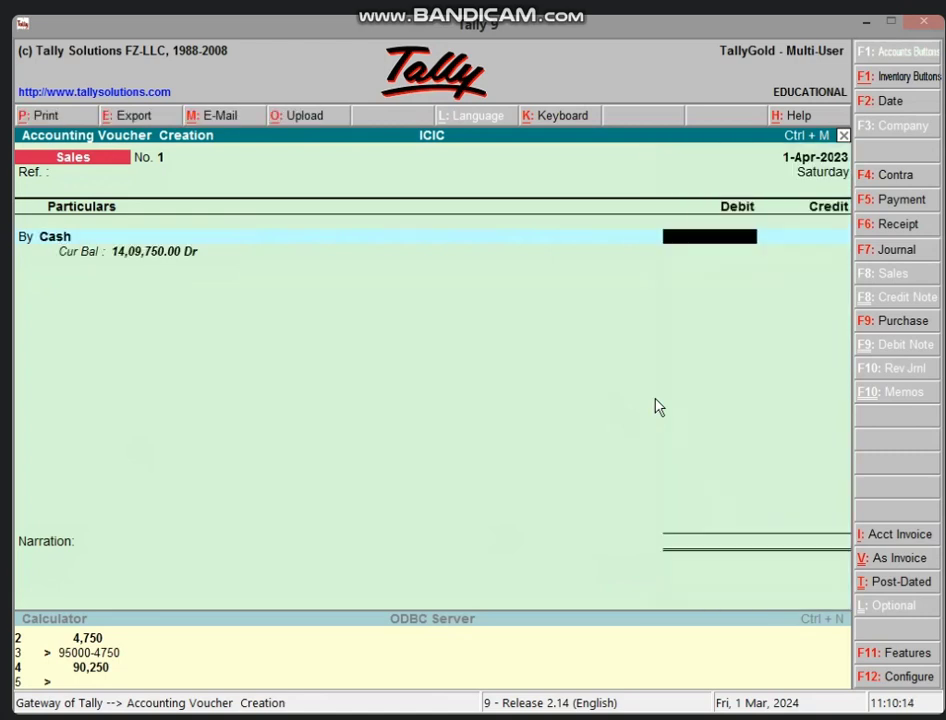
# - Calculate the 2% discount on 85,000 (1,700), leaving 83,300
pyautogui.hotkey('ctrl', 'n')
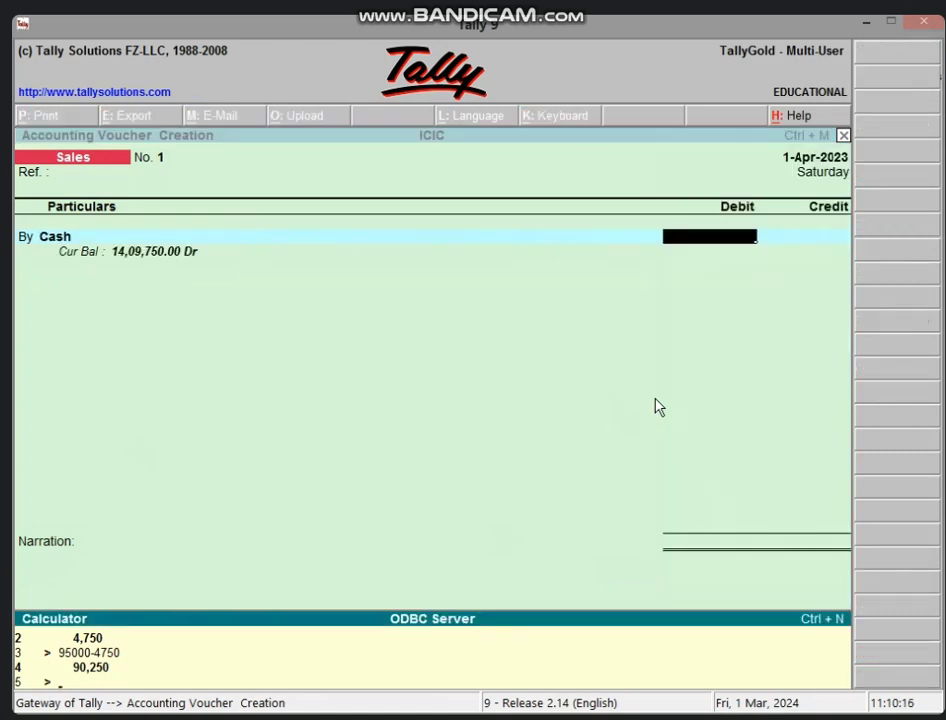
pyautogui.write('85000*2/100')
pyautogui.press('Return')
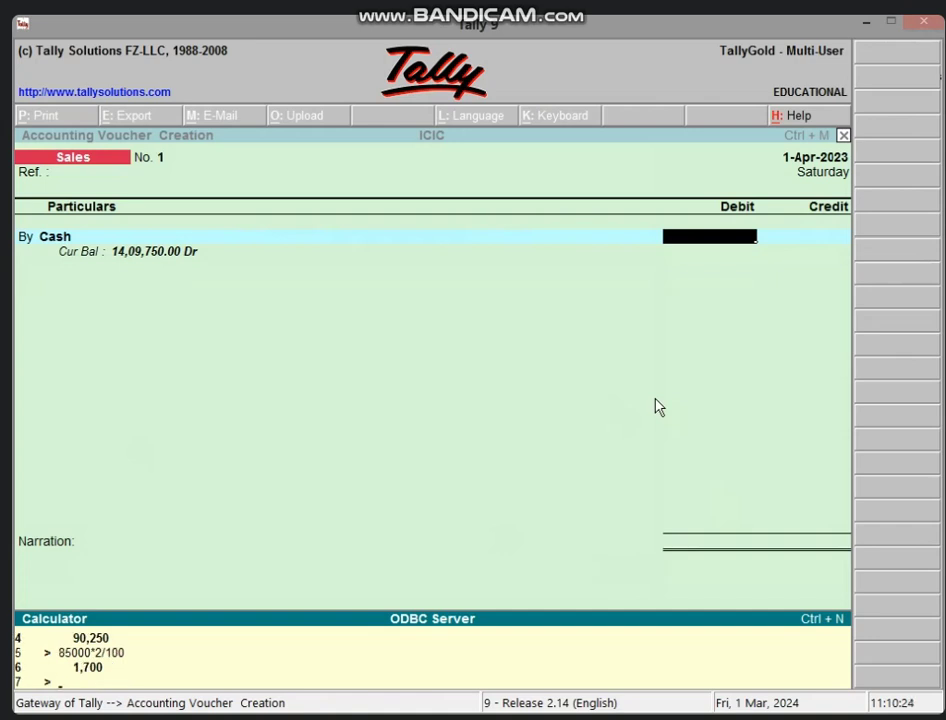
pyautogui.write('85000-1700')
pyautogui.press('Return')
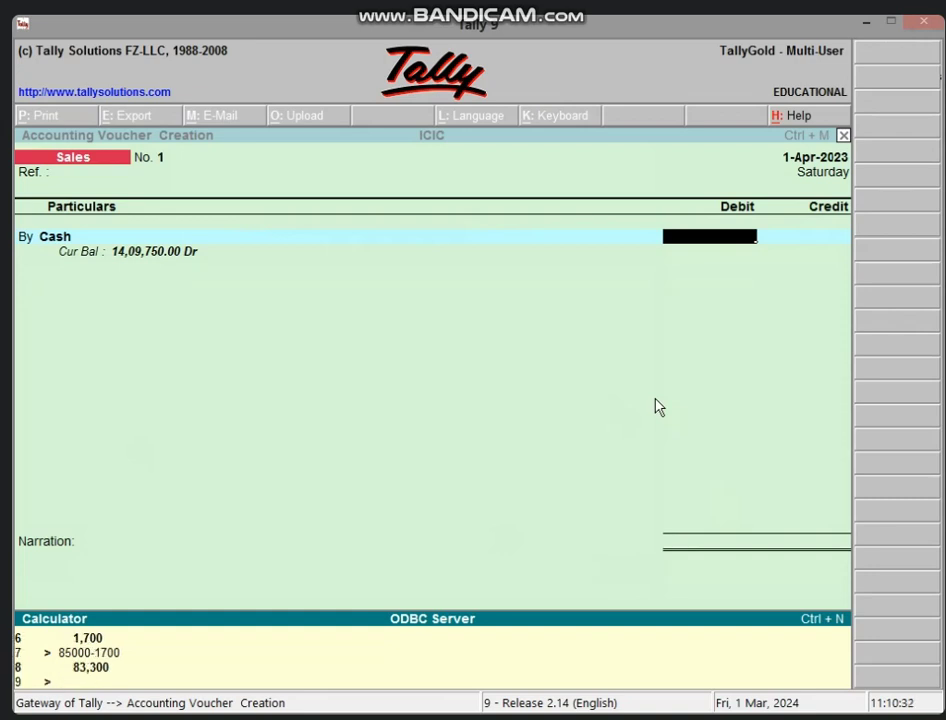
# - Calculate 3% of 83,300 (2,499), leaving 80,801, and return to the voucher
pyautogui.write('83300*3/100')
pyautogui.press('Return')
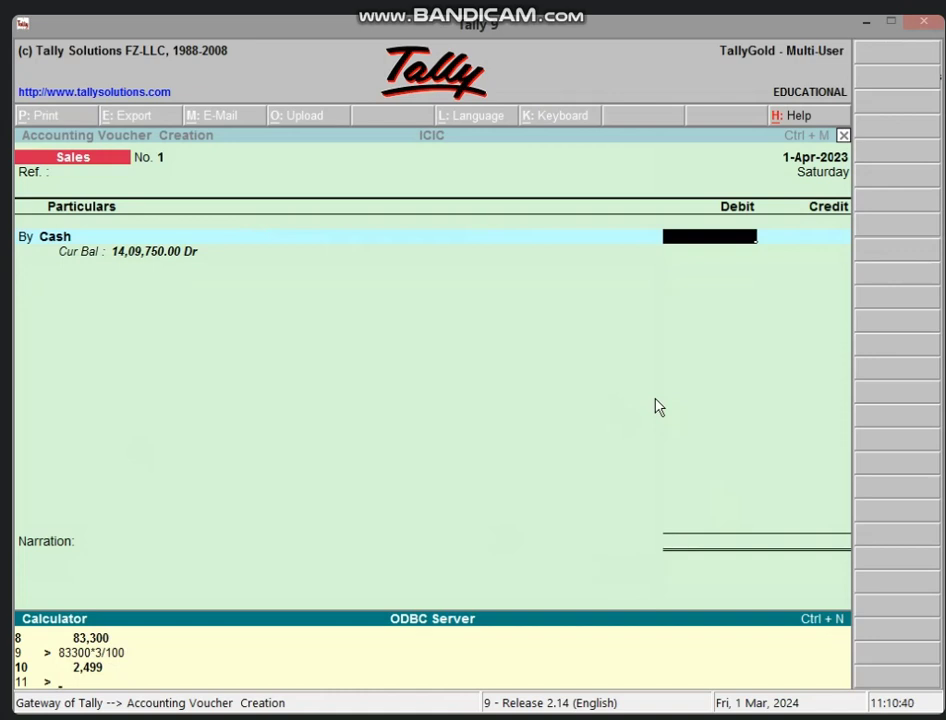
pyautogui.write('83300-2499')
pyautogui.press('Return')
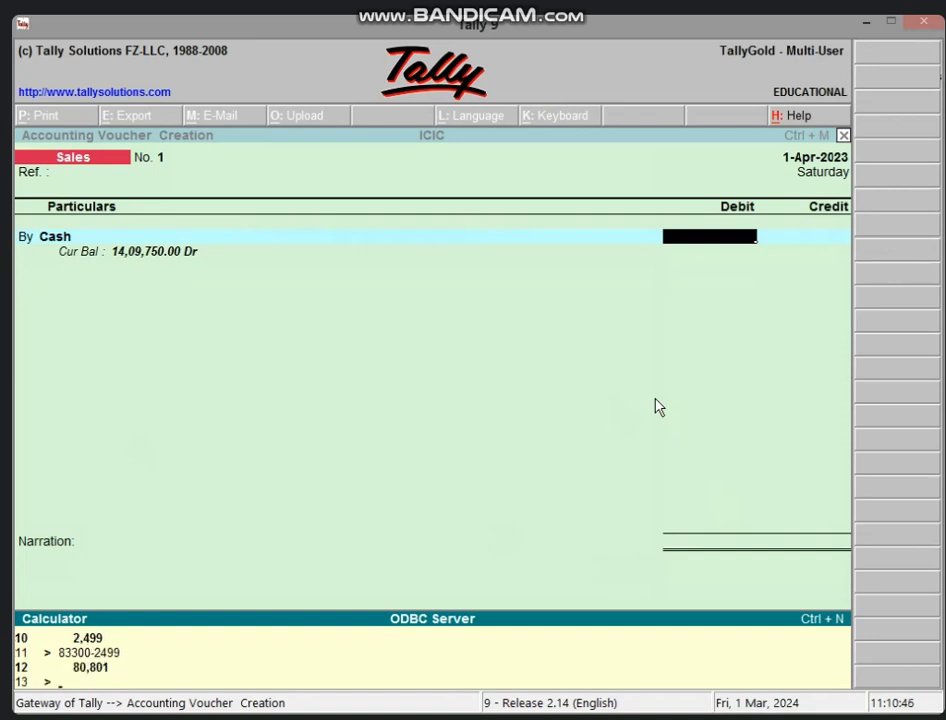
pyautogui.click(681, 253)
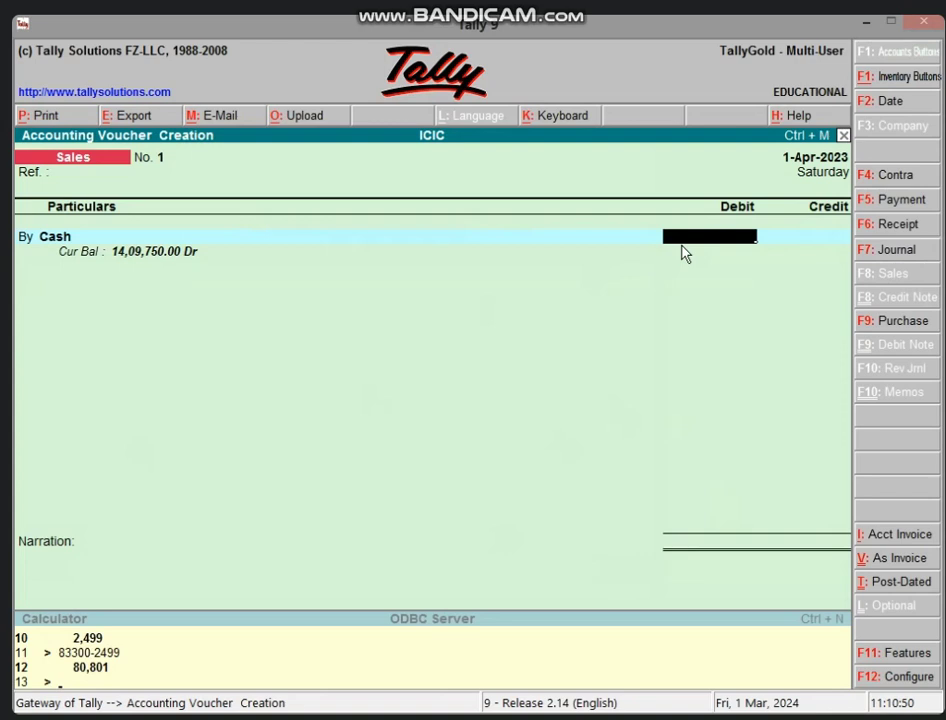
# - Debit Cash 80,801, then create SALES A/C under Sales Accounts and credit it 83,300
pyautogui.write('80801')
pyautogui.press('Return')
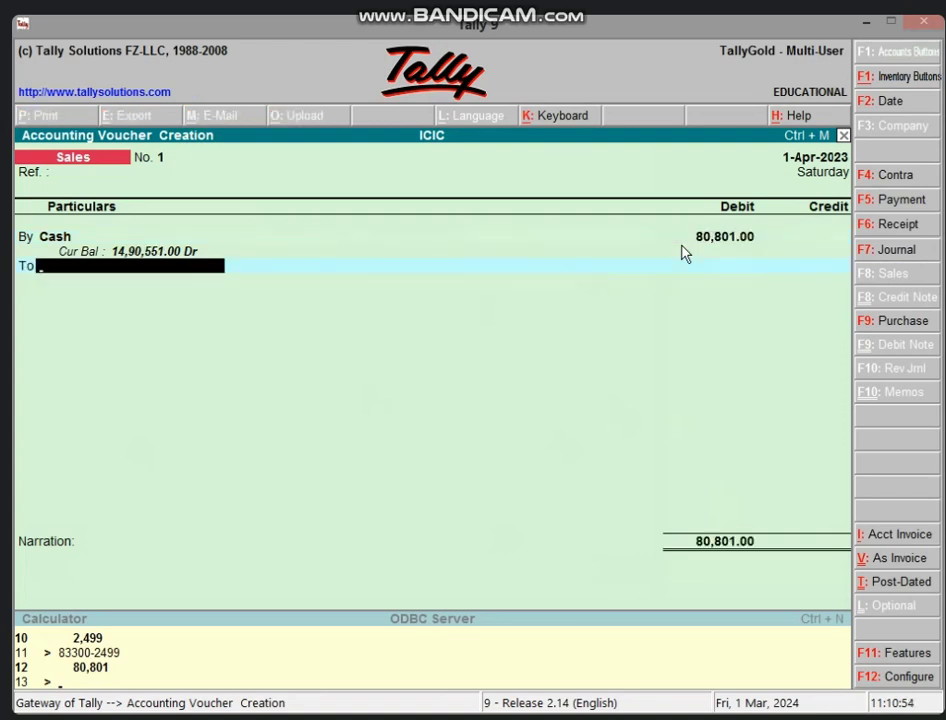
pyautogui.hotkey('alt', 'c')
pyautogui.write('SAL')
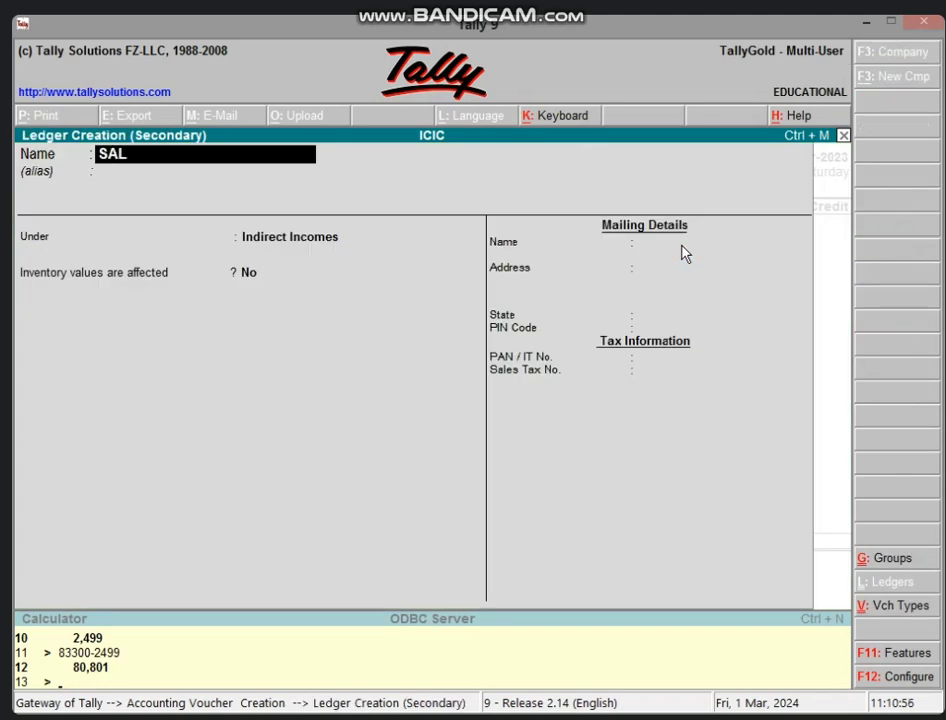
pyautogui.write('ES A/C')
pyautogui.press('Return')
pyautogui.press('Return')
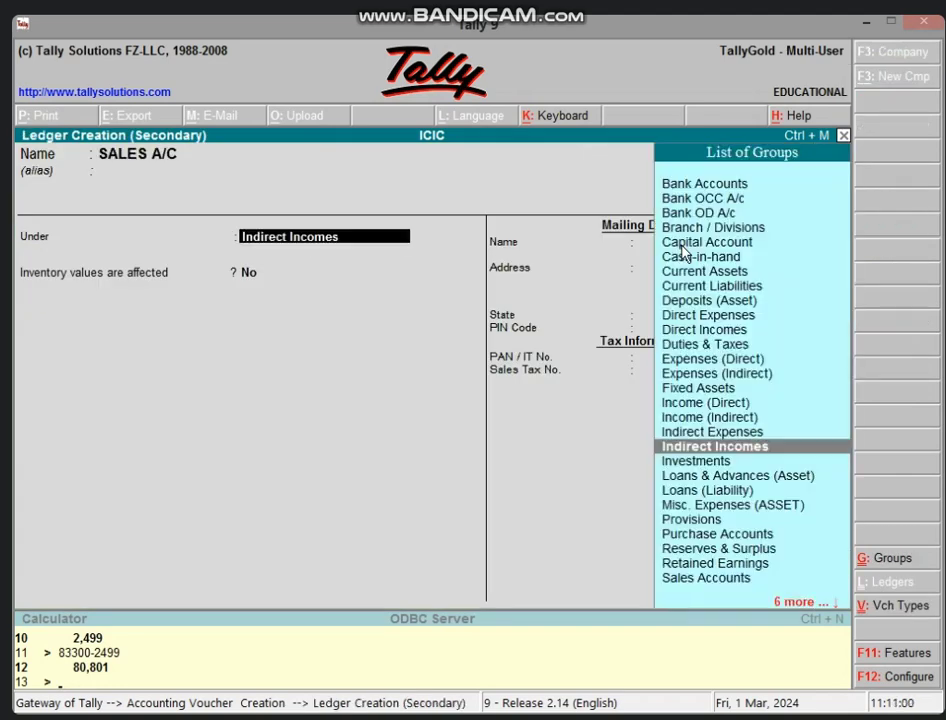
pyautogui.write('SA')
pyautogui.press('Return')
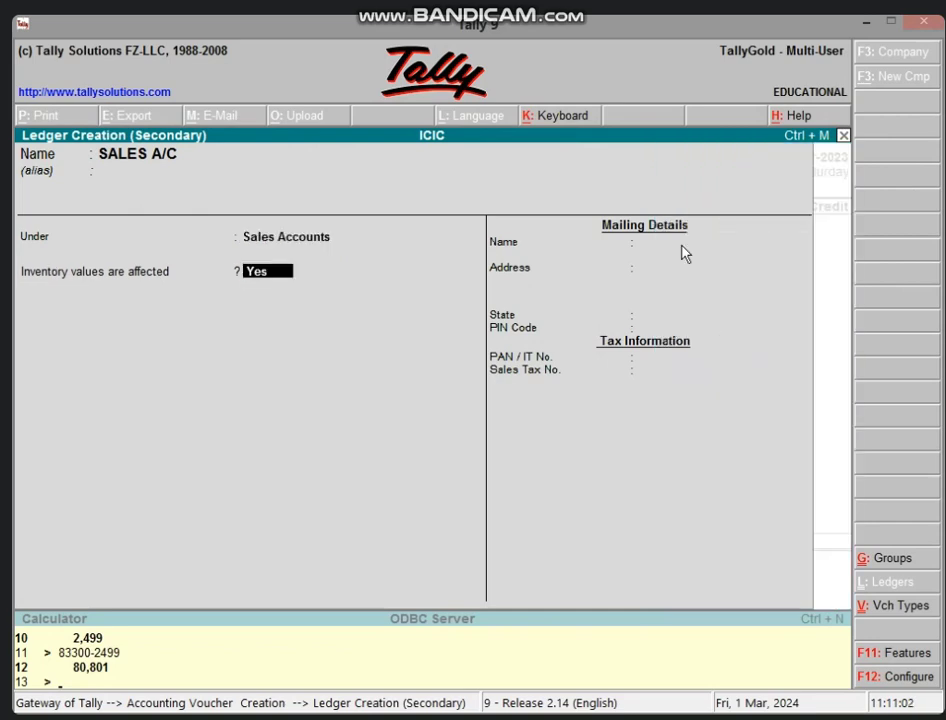
pyautogui.press('Return')
pyautogui.press('Return')
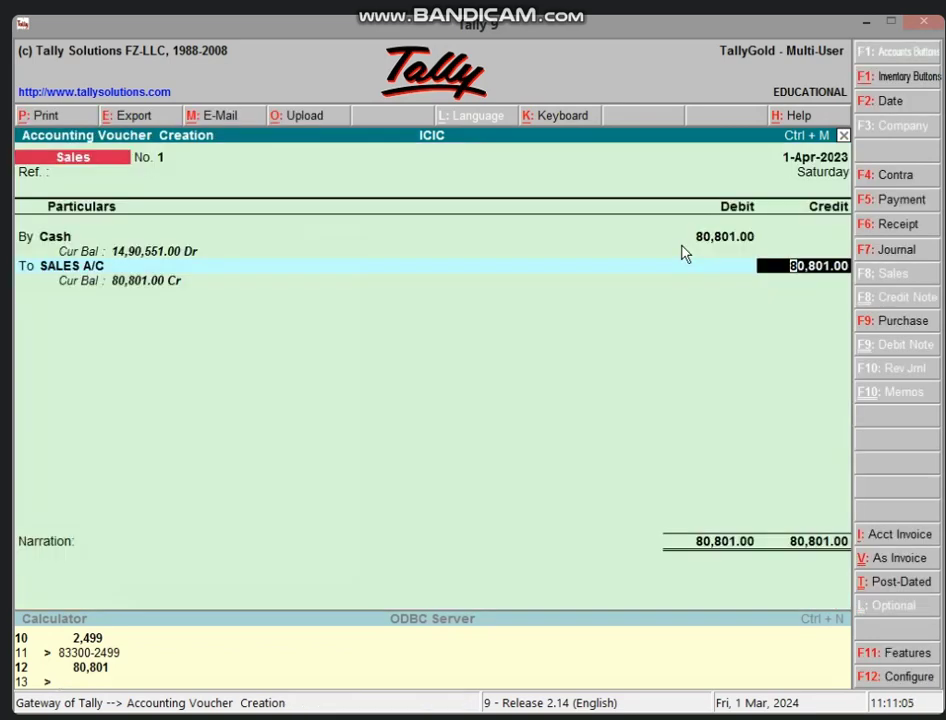
pyautogui.write('83,300')
pyautogui.press('Return')
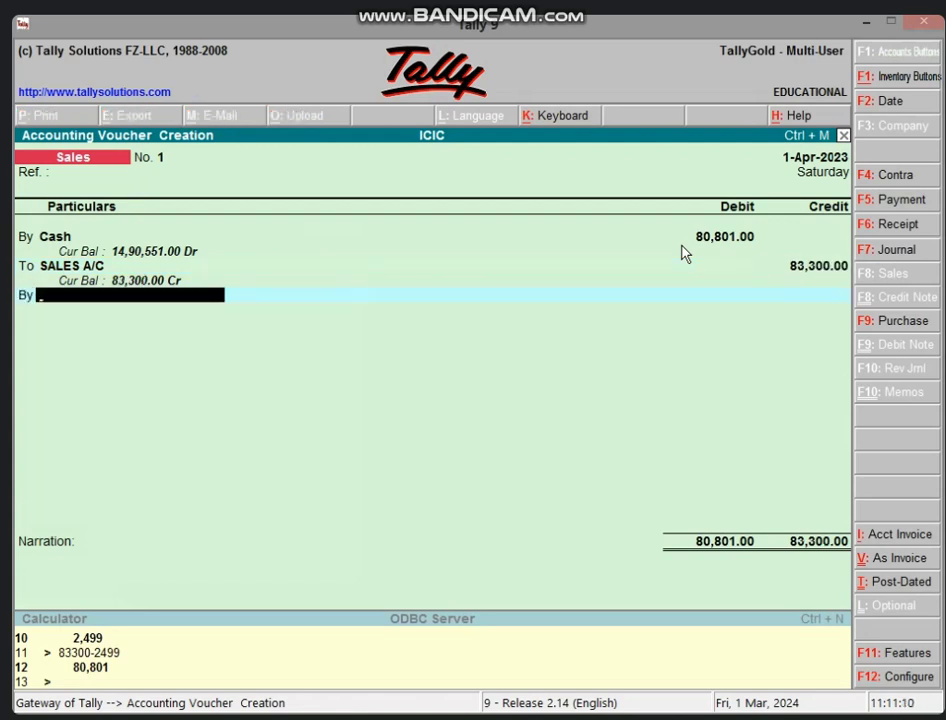
# - Create DISCOUNT A/C S under Indirect Expenses and debit it 2,499 to balance at 83,300
pyautogui.hotkey('alt', 'c')
pyautogui.write('DISC')
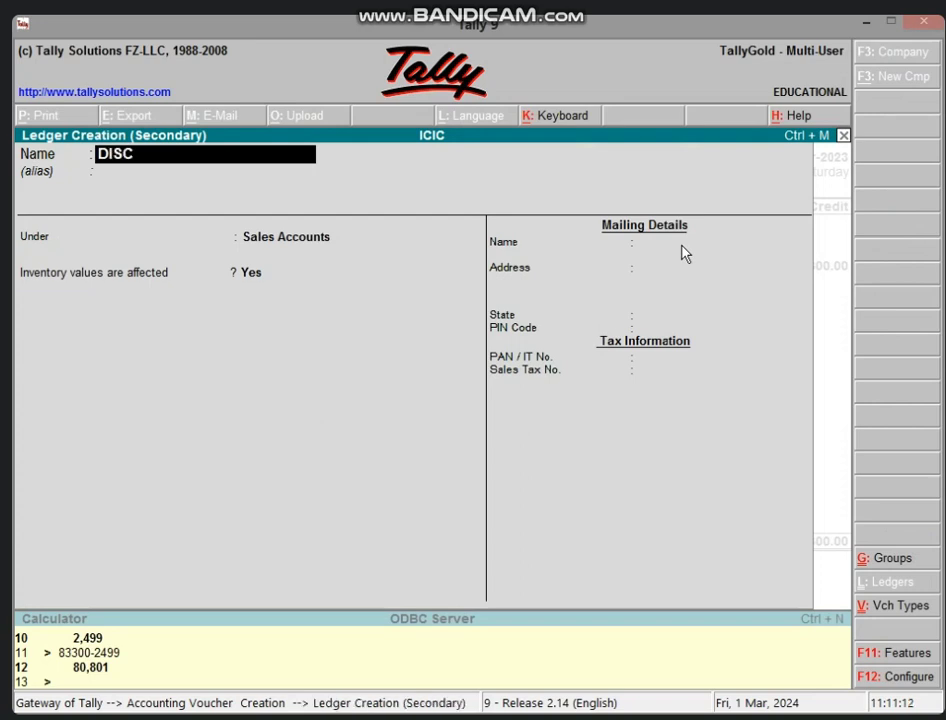
pyautogui.write('OUNT A/C S')
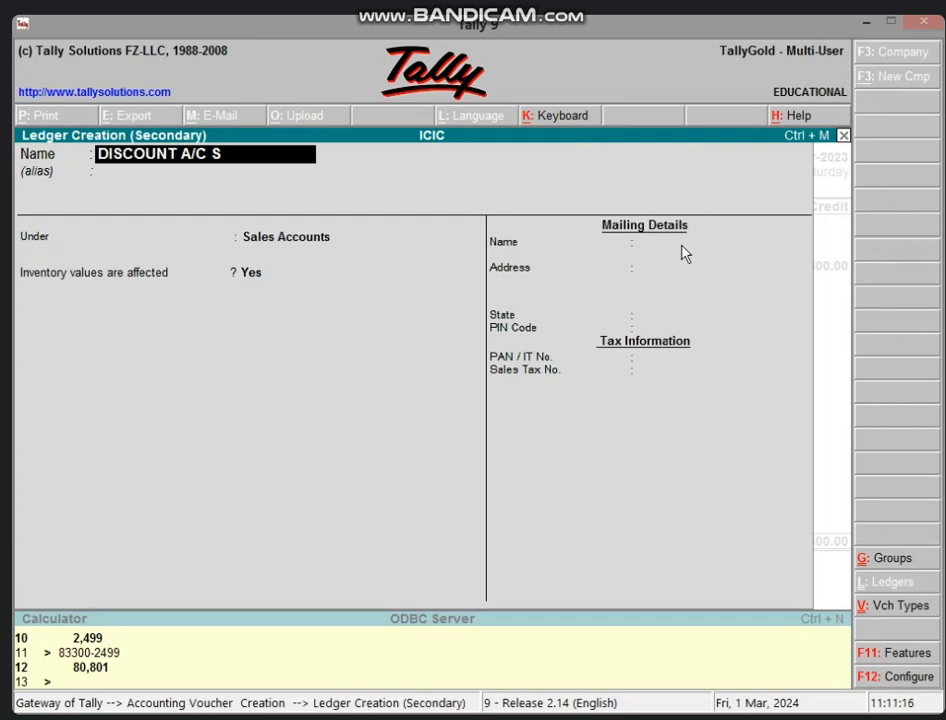
pyautogui.press('Return')
pyautogui.press('Return')
pyautogui.write('IND')
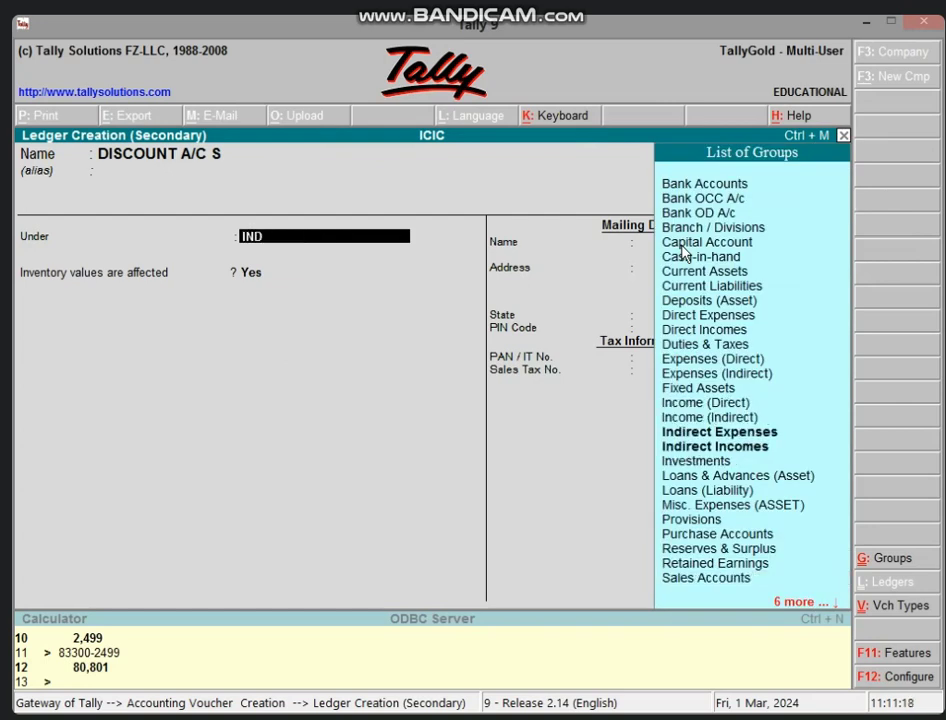
pyautogui.press('Down')
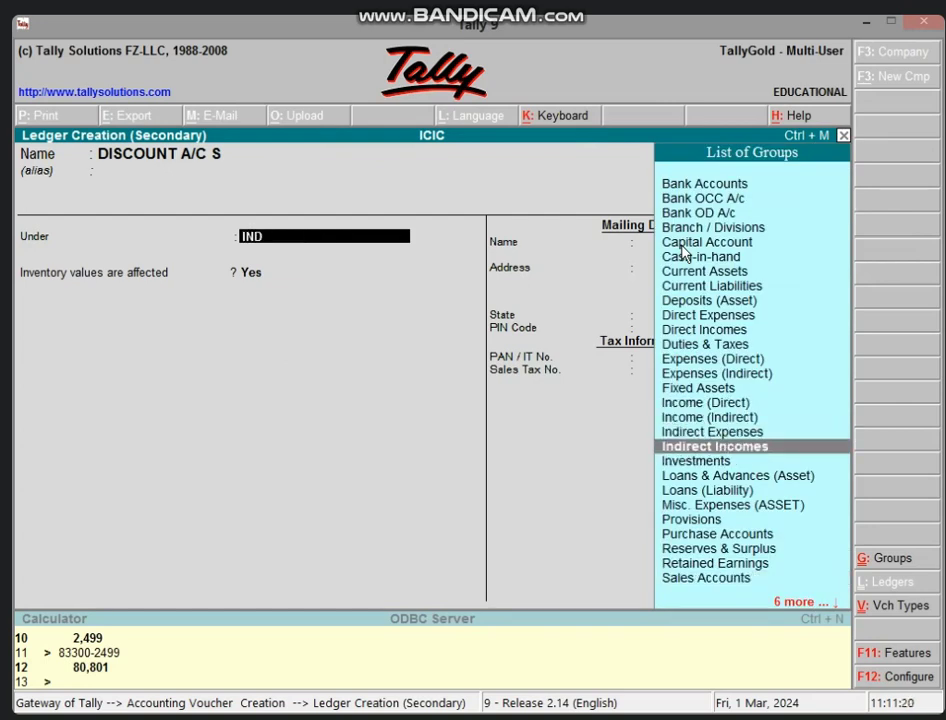
pyautogui.press('Up')
pyautogui.press('Return')
pyautogui.press('Return')
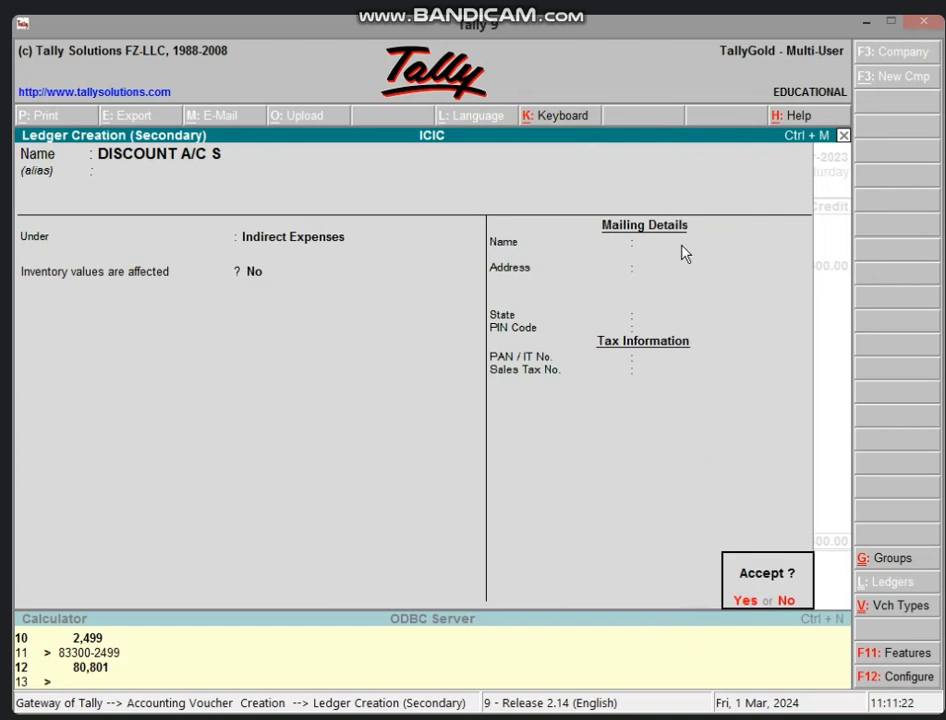
pyautogui.press('Return')
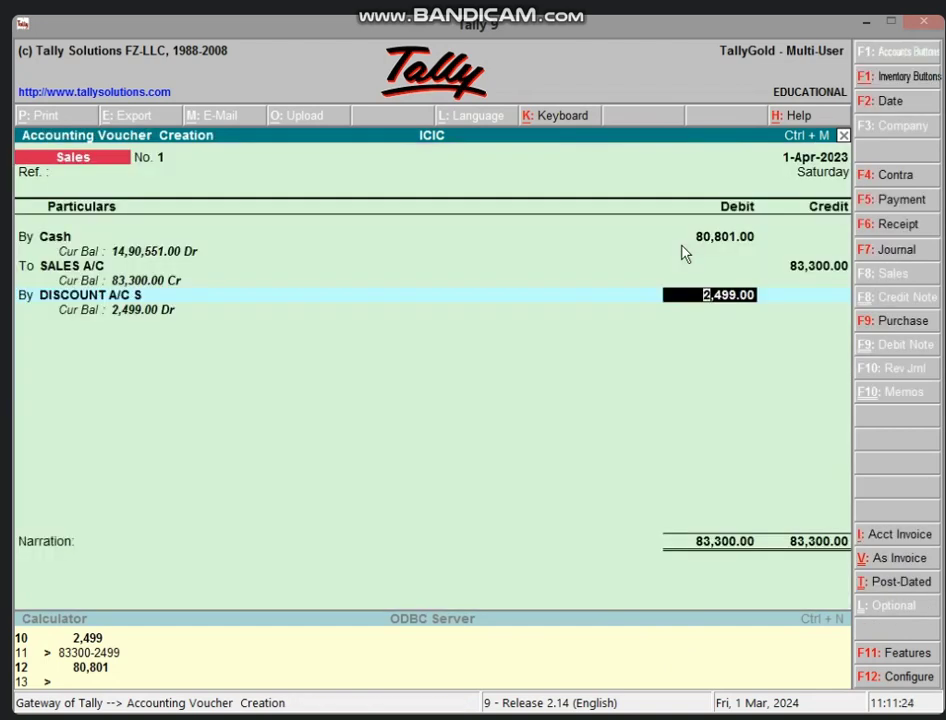
pyautogui.press('Return')
pyautogui.press('Return')
pyautogui.press('Return')
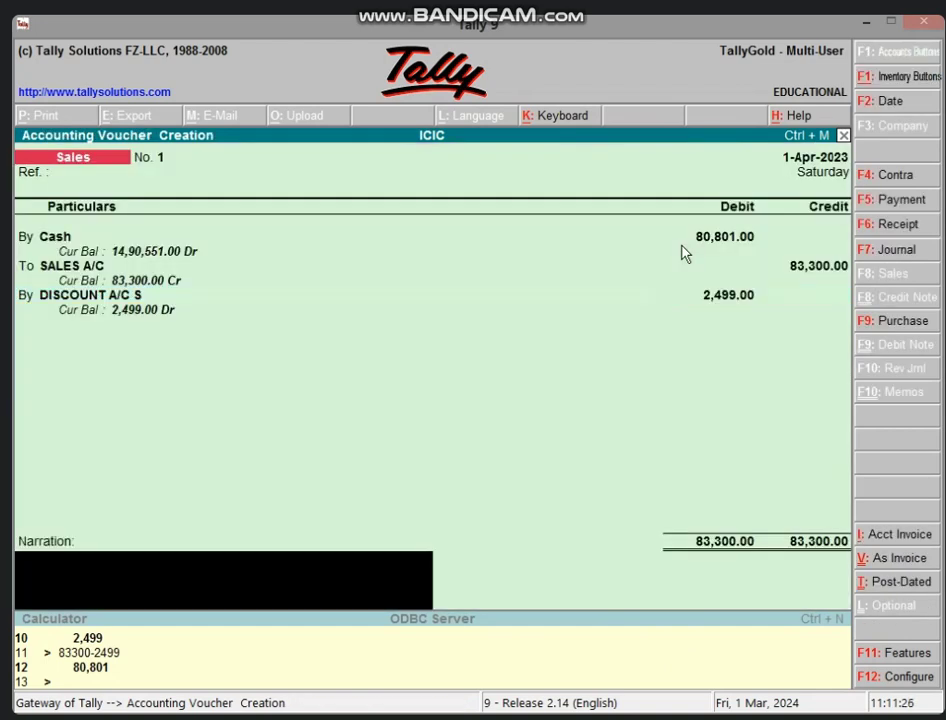
# - Accept sales voucher No. 1, then start purchase voucher No. 2 dated 1-Apr-2023 at the party field
pyautogui.press('Return')
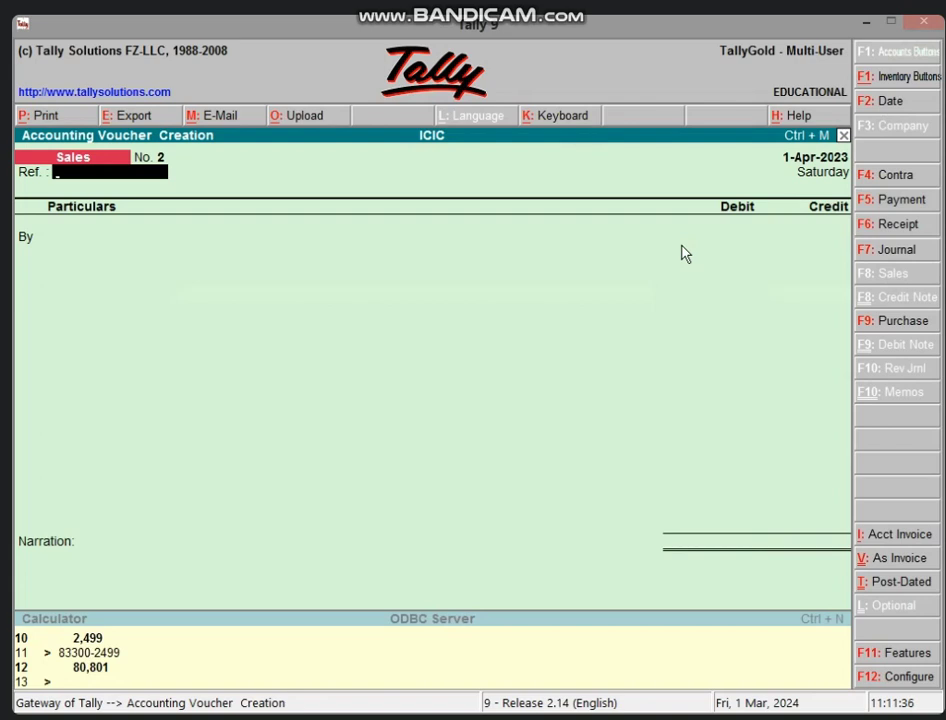
pyautogui.press('F9')
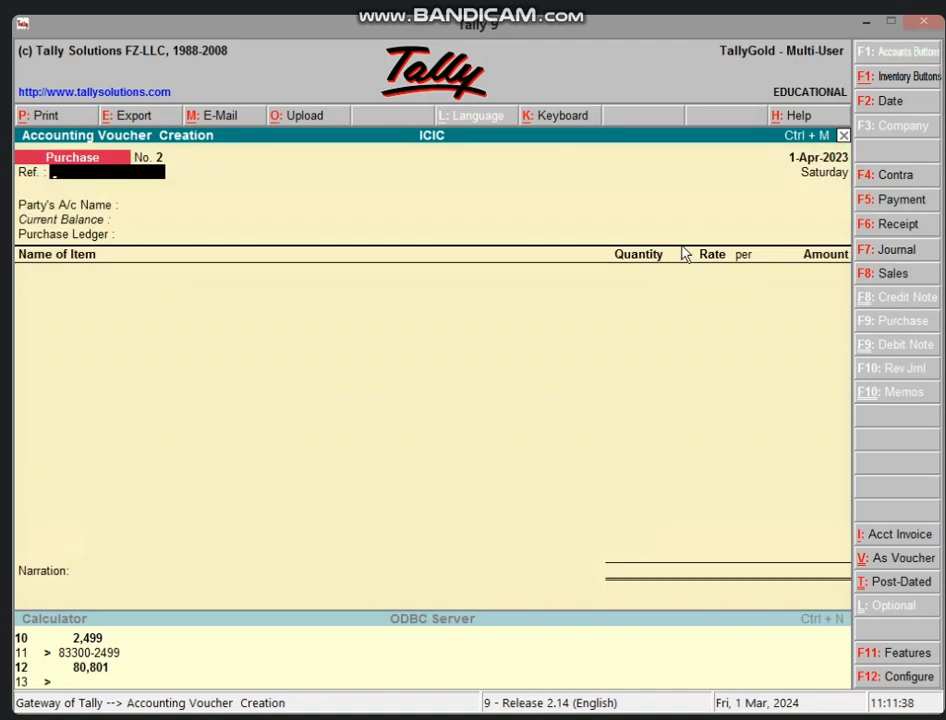
pyautogui.press('Return')
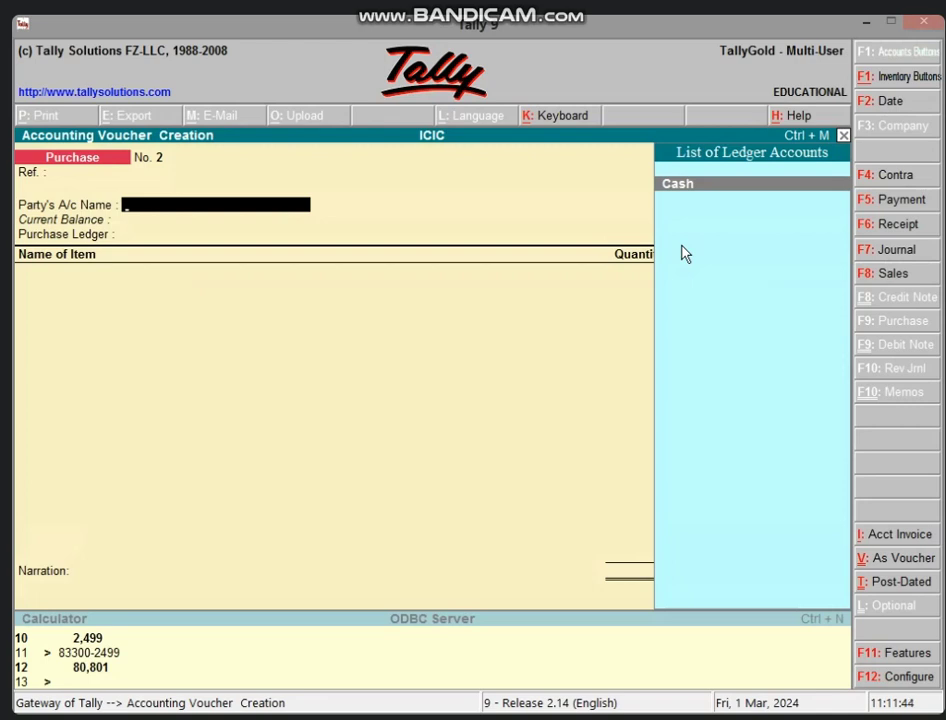
# - Create a new party ledger under Sundry Creditors for the purchase, with PURCHASE A/C as purchase ledger
pyautogui.hotkey('alt', 'c')
pyautogui.write('MOHA')
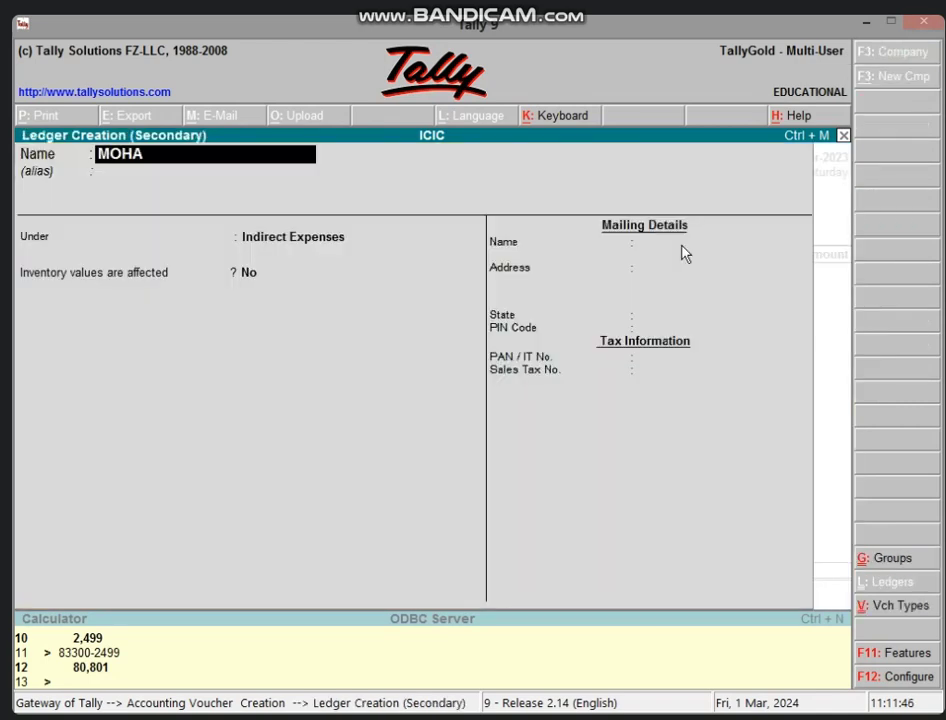
pyautogui.write("N'S A")
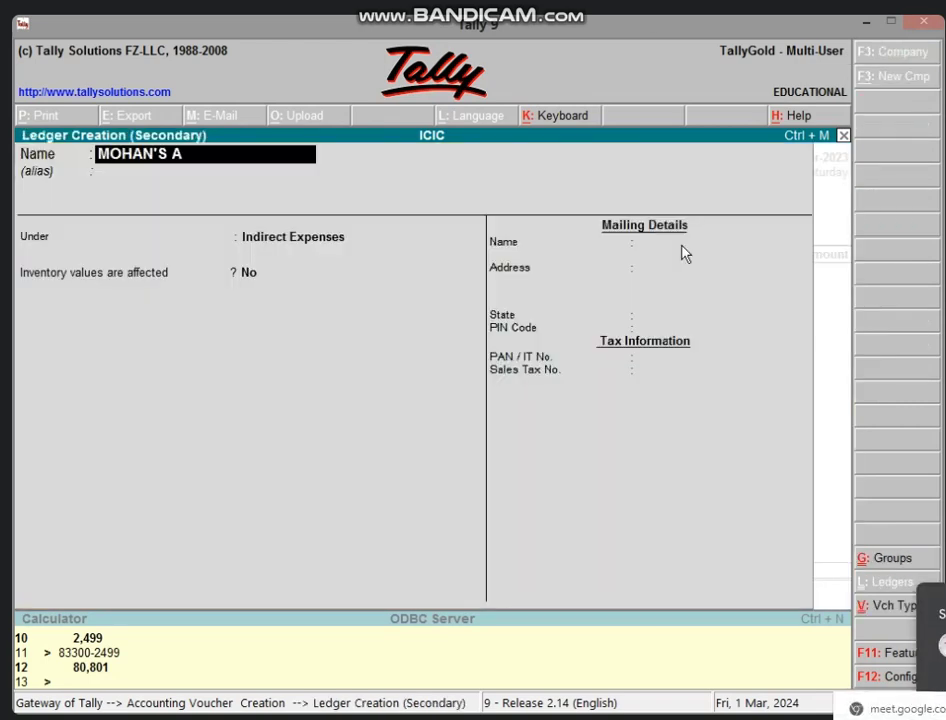
pyautogui.write('/C')
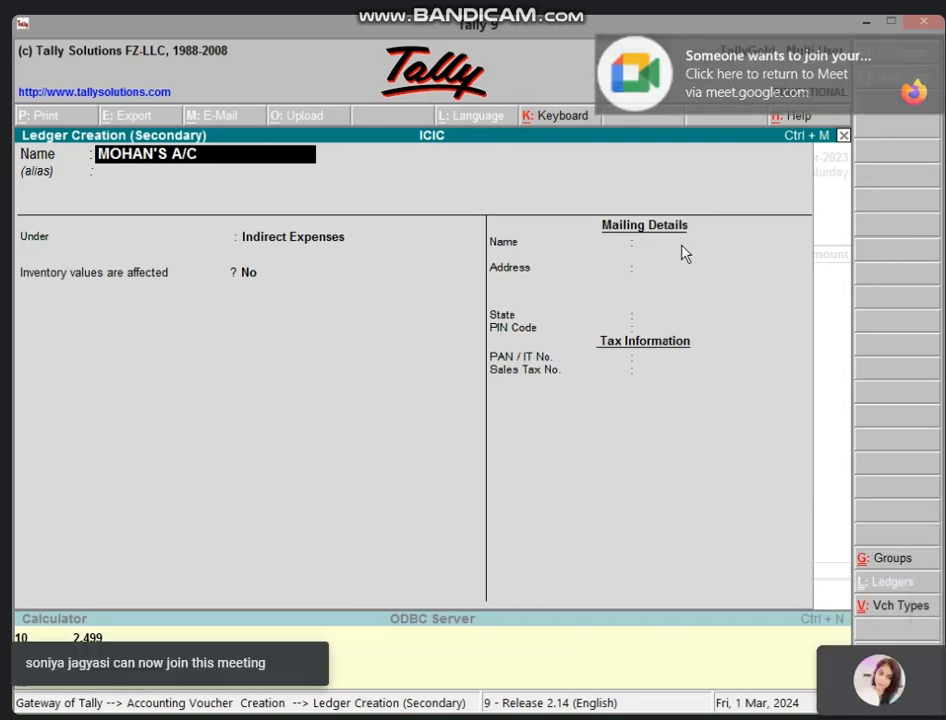
pyautogui.press('Return')
pyautogui.press('Return')
pyautogui.write('S')
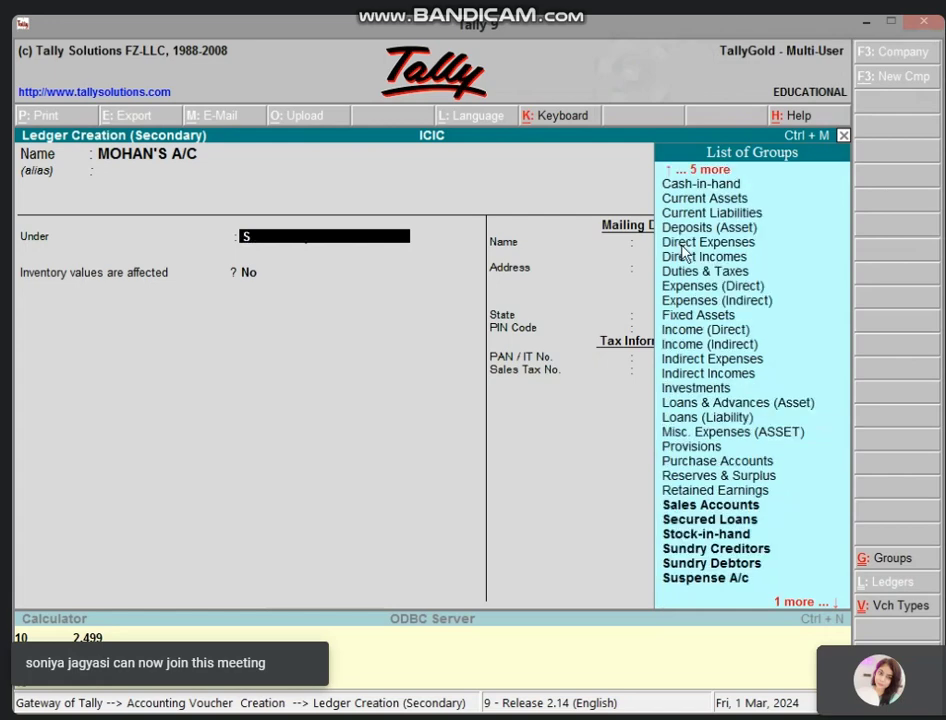
pyautogui.write('UND')
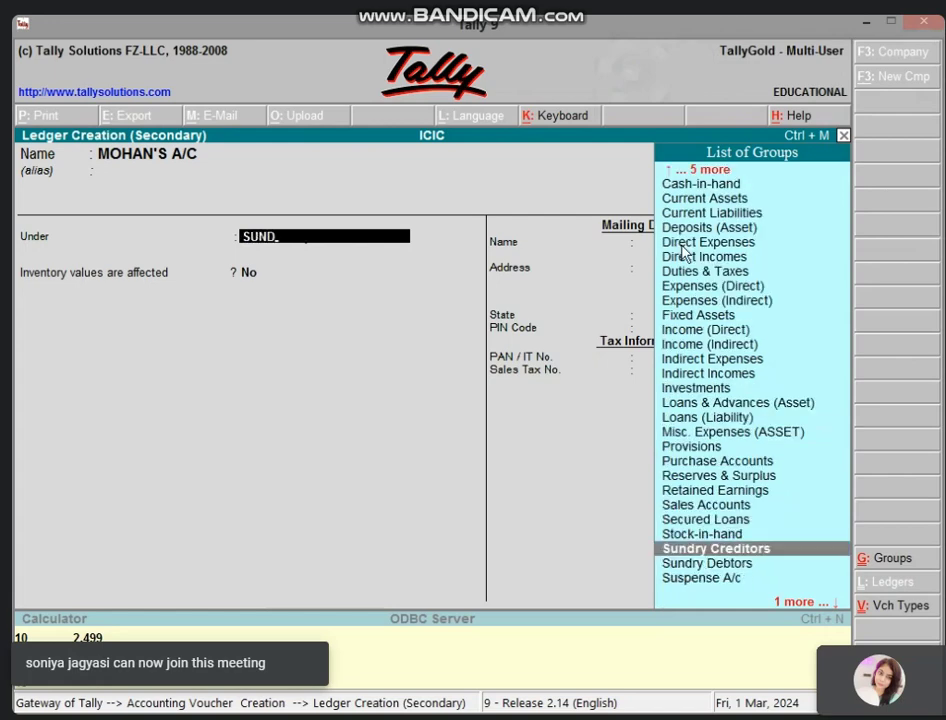
pyautogui.press('Return')
pyautogui.press('Return')
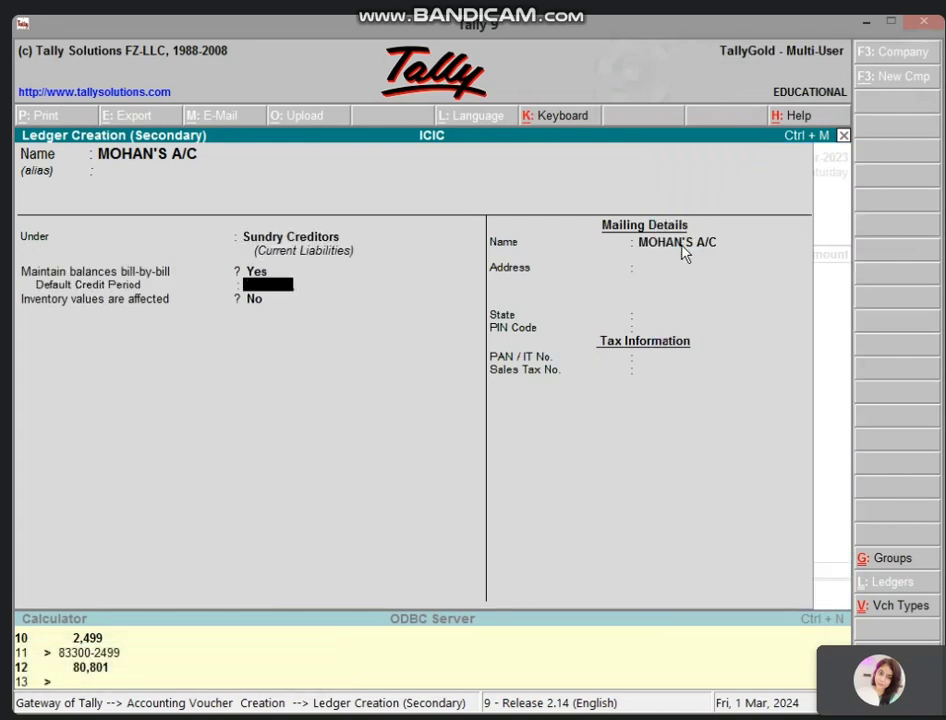
pyautogui.hotkey('ctrl', 'a')
pyautogui.press('Return')
pyautogui.press('Return')
pyautogui.press('Return')
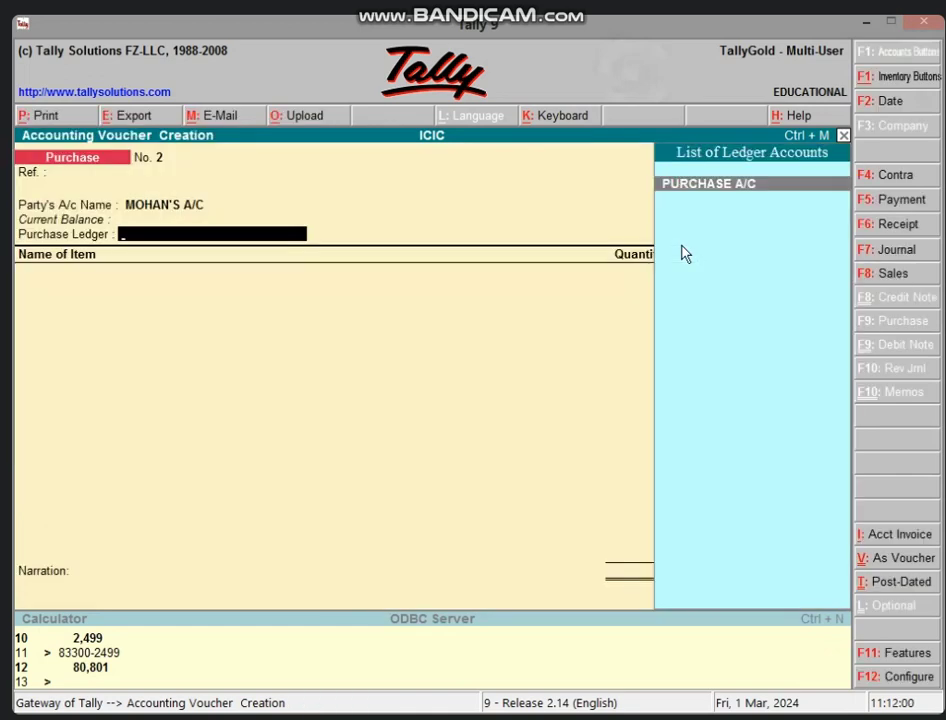
pyautogui.press('Return')
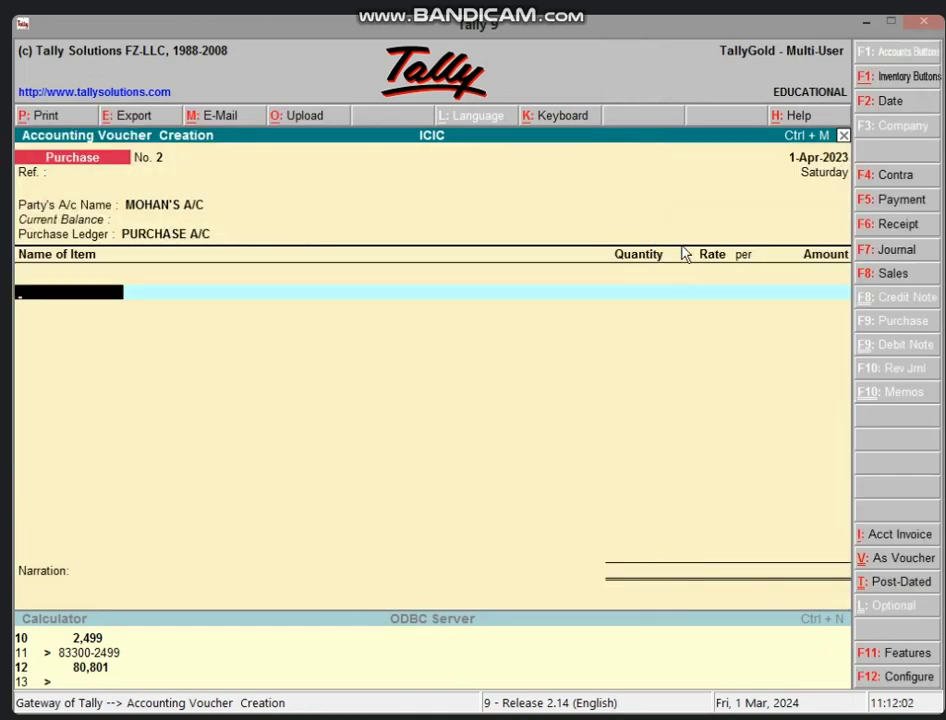
pyautogui.hotkey('alt', 'c')
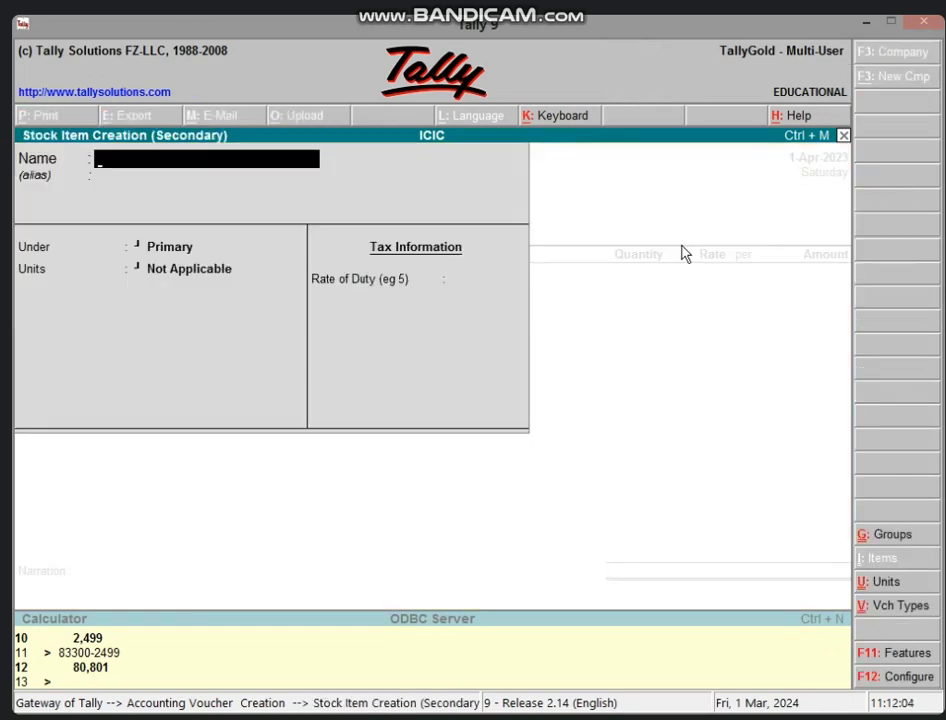
# - Name the new stock item COMPUTER and give it a new COMPUTER stock group under Primary
pyautogui.write('COMPUTE')
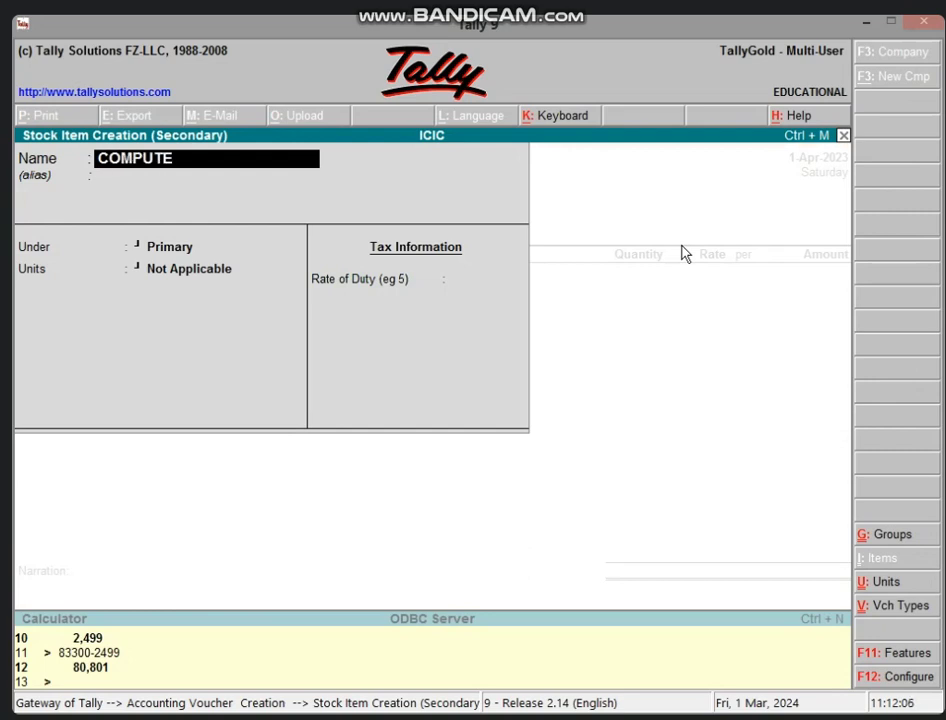
pyautogui.write('R')
pyautogui.press('Return')
pyautogui.press('Return')
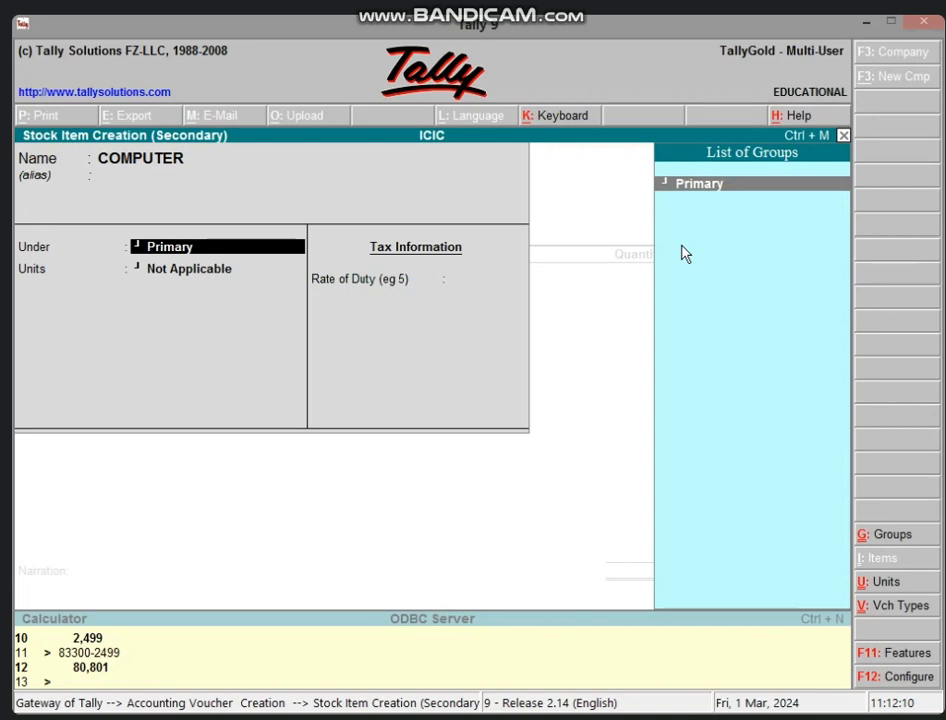
pyautogui.hotkey('alt', 'c')
pyautogui.write('C')
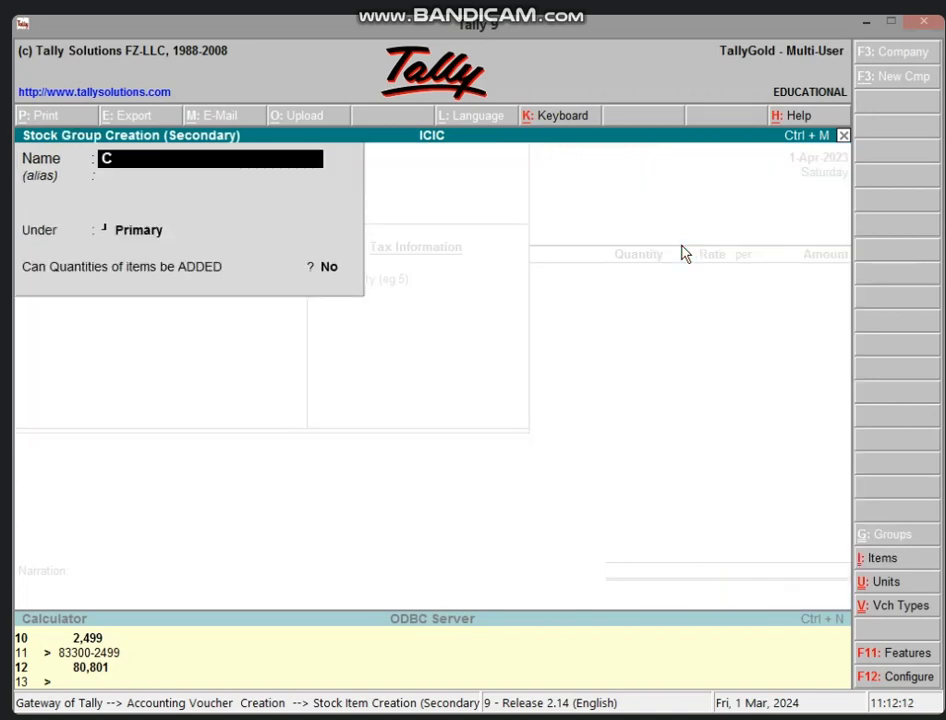
pyautogui.write('OMPUTER')
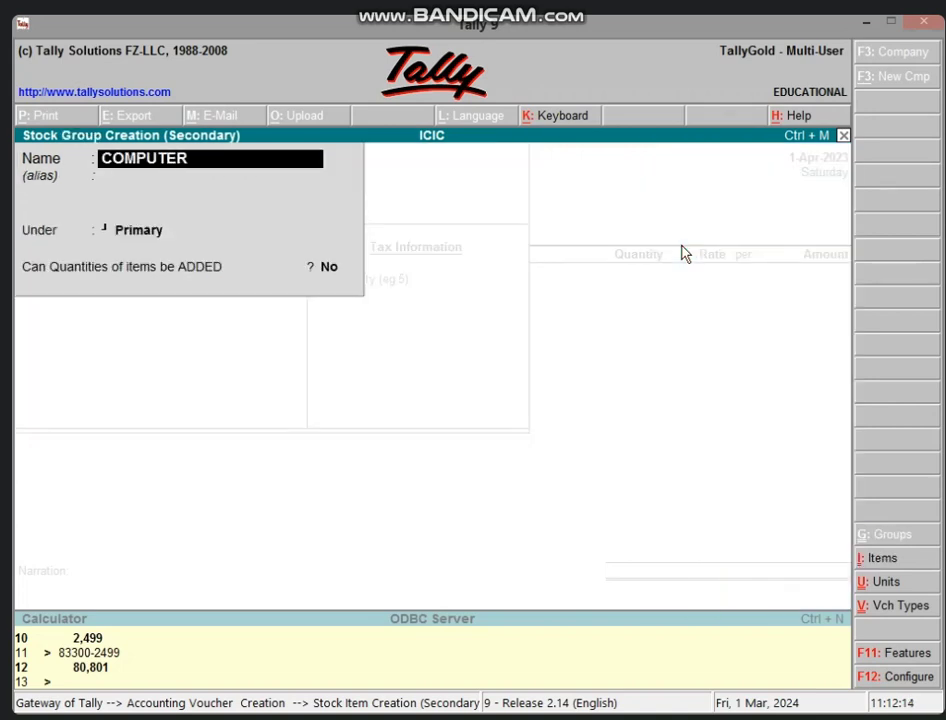
pyautogui.press('Return')
pyautogui.press('Return')
pyautogui.press('Return')
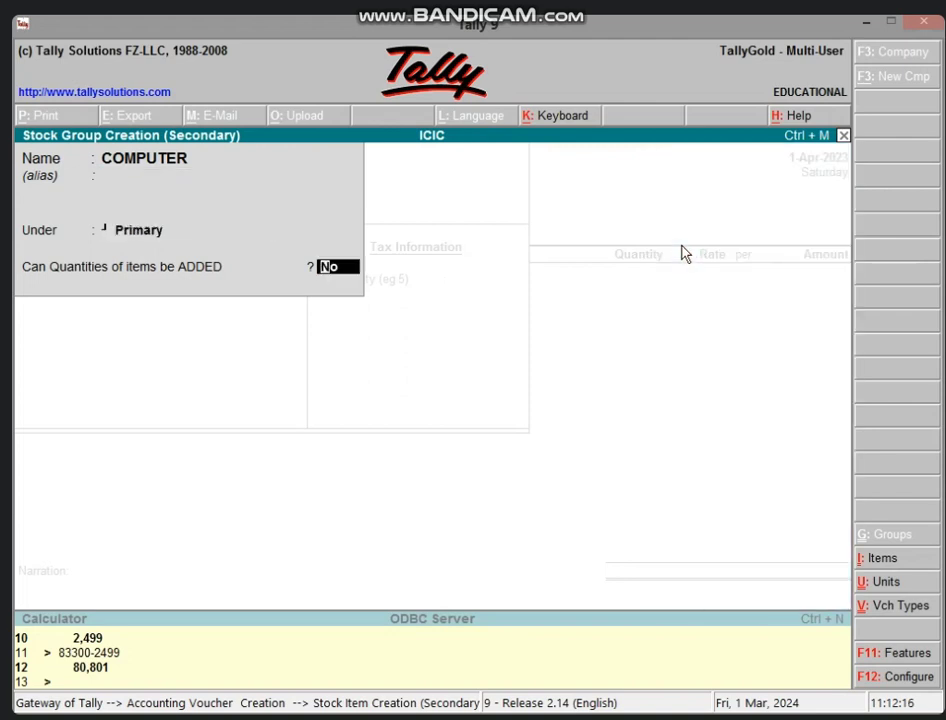
pyautogui.press('Return')
pyautogui.press('Return')
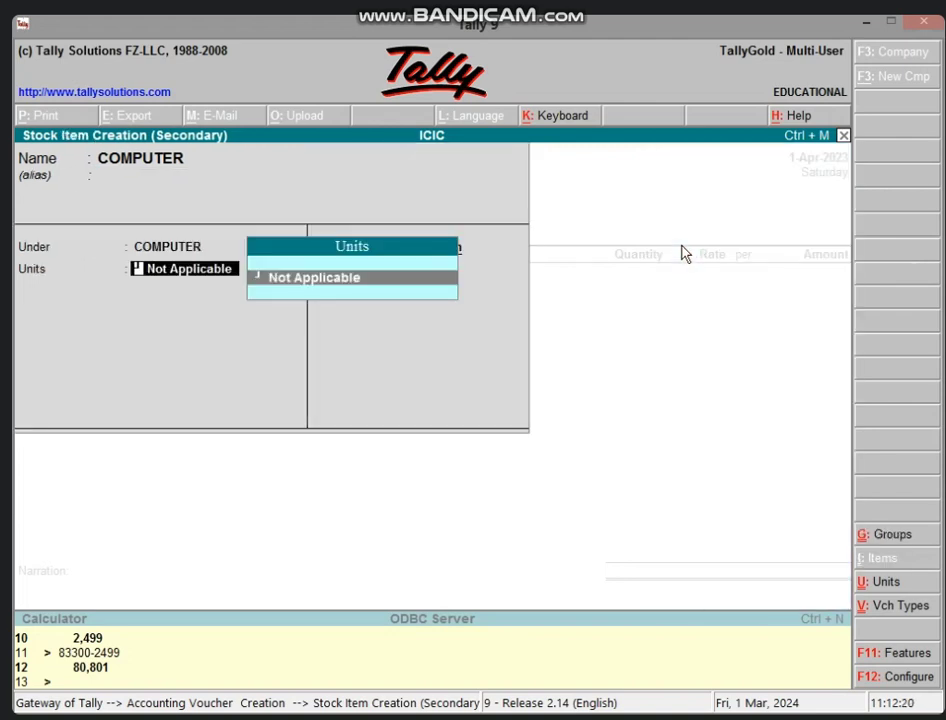
# - Create the unit PCS for COMPUTER and save the item into the purchase voucher
pyautogui.hotkey('alt', 'c')
pyautogui.write('PCS')
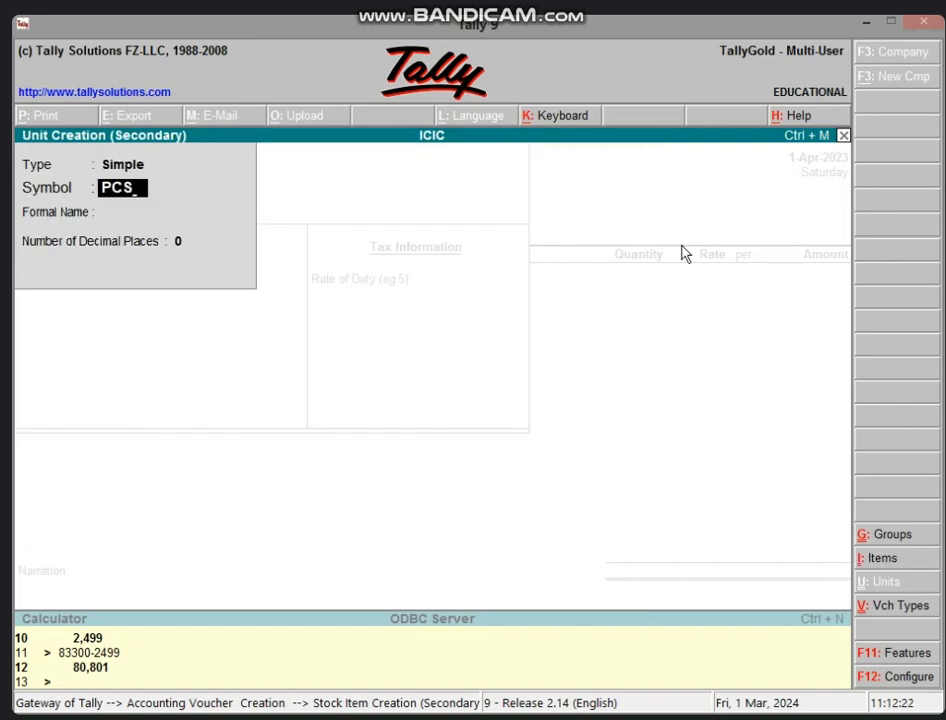
pyautogui.press('Return')
pyautogui.press('Return')
pyautogui.press('Return')
pyautogui.press('Return')
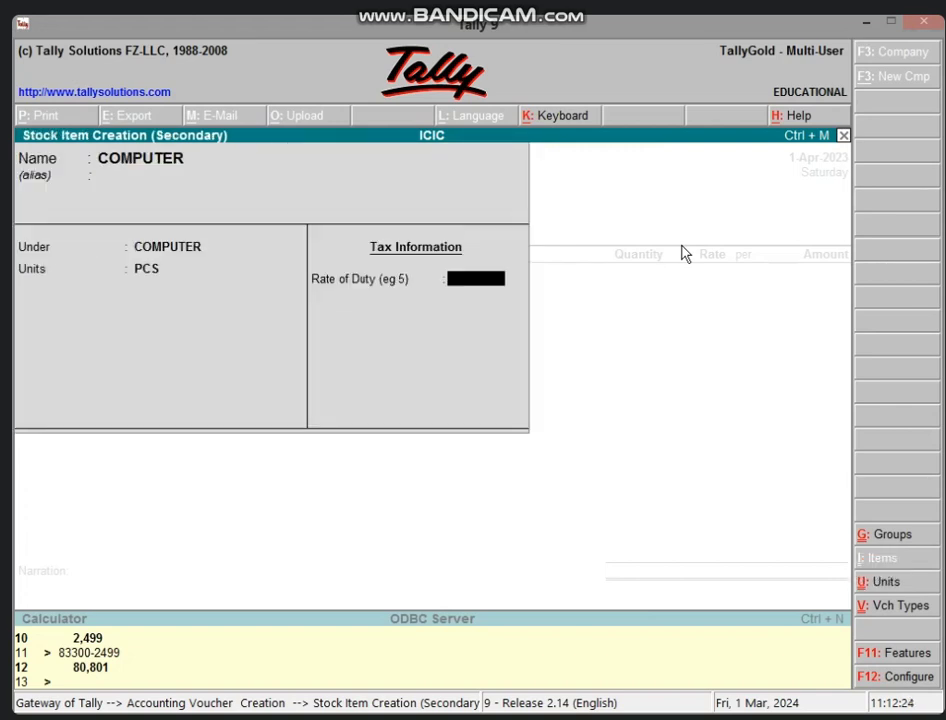
pyautogui.press('Return')
pyautogui.press('Return')
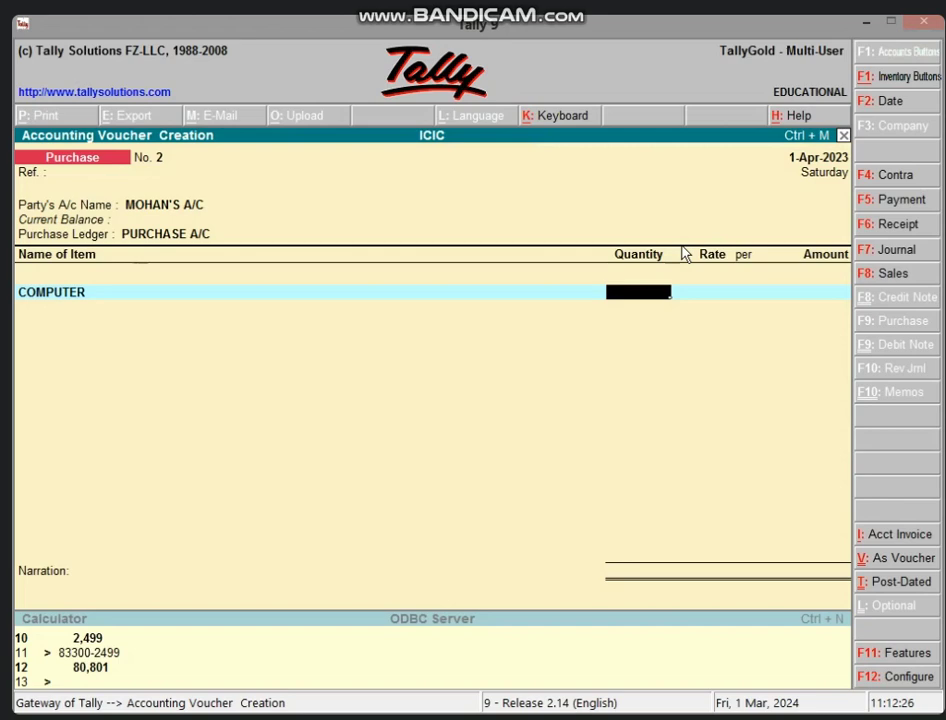
pyautogui.press('BackSpace')
# - Turn on Maintain Multiple Godowns in the F11 inventory features
pyautogui.press('F11')
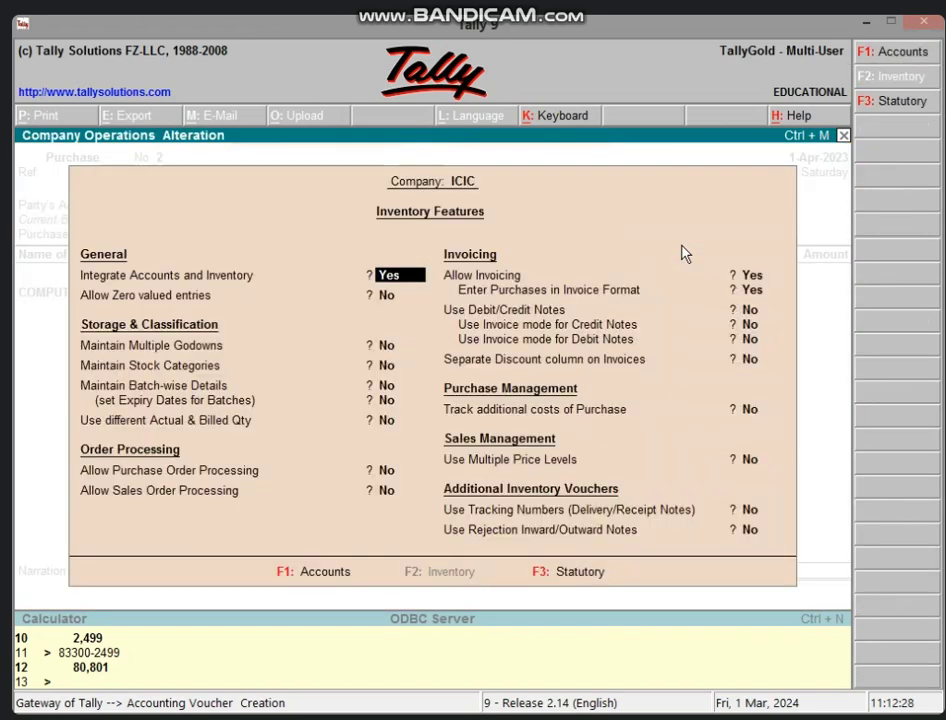
pyautogui.press('Return')
pyautogui.press('Return')
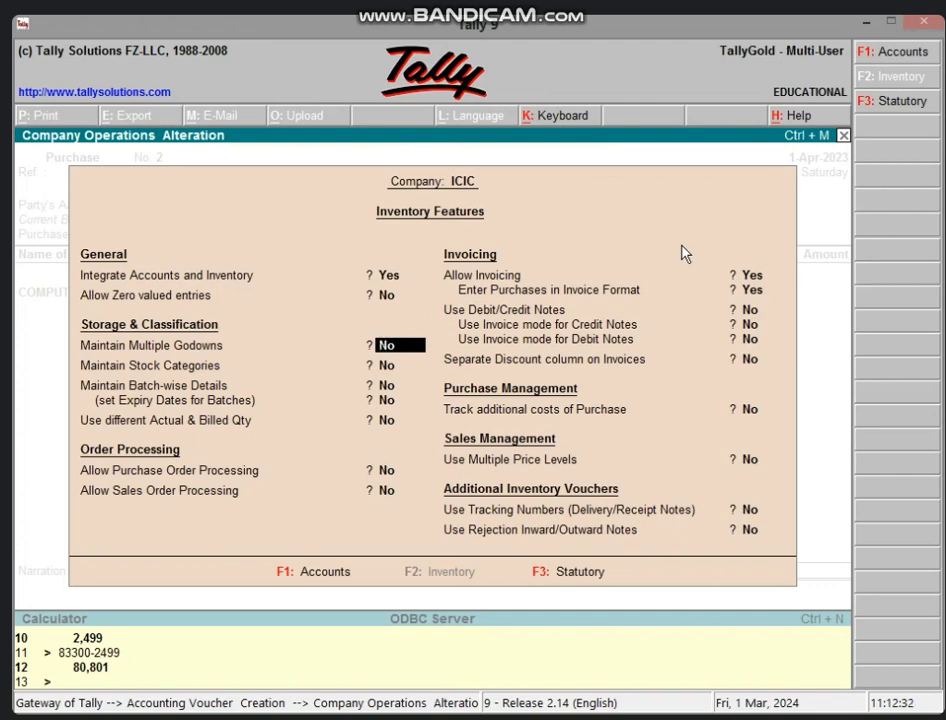
pyautogui.write('Y')
pyautogui.press('Return')
pyautogui.press('Return')
pyautogui.press('Return')
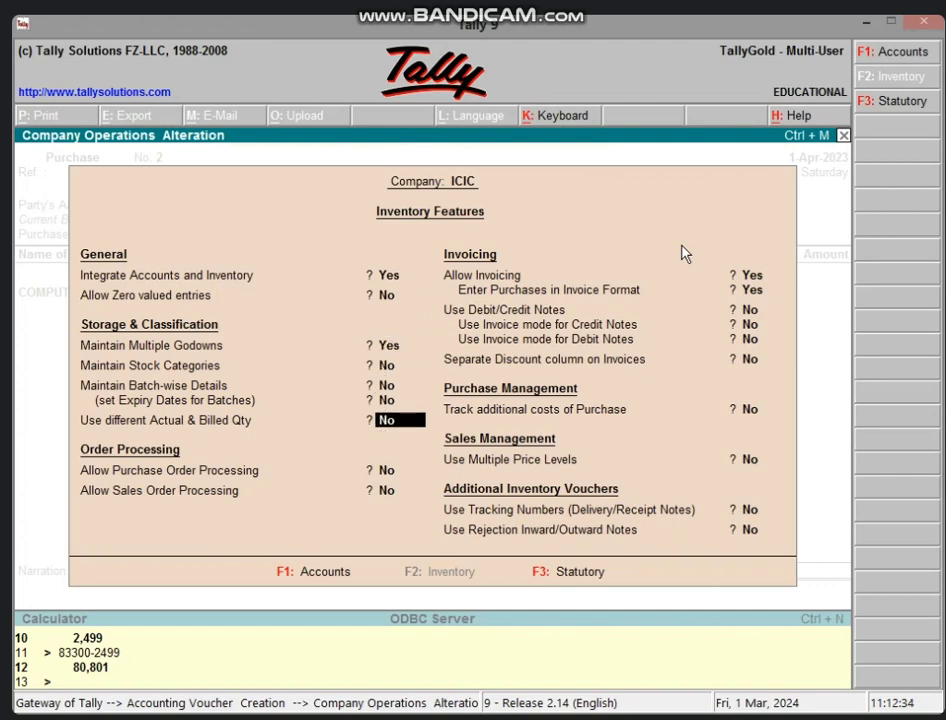
pyautogui.hotkey('ctrl', 'a')
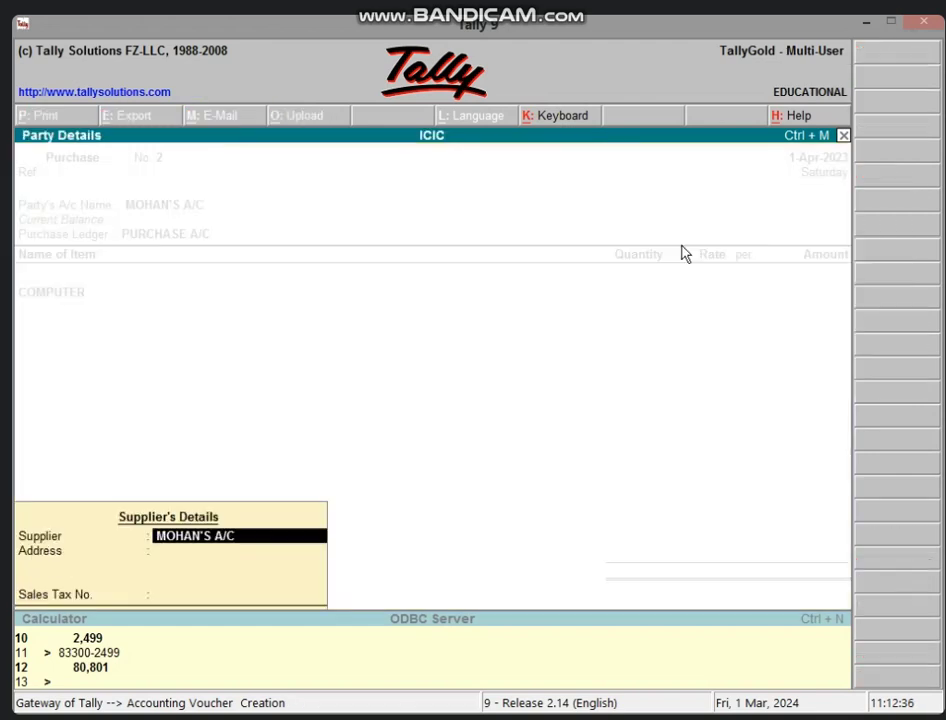
# - Create a new godown GODOWN 1 under Primary for the COMPUTER stock allocation
pyautogui.press('Return')
pyautogui.press('Return')
pyautogui.press('Return')
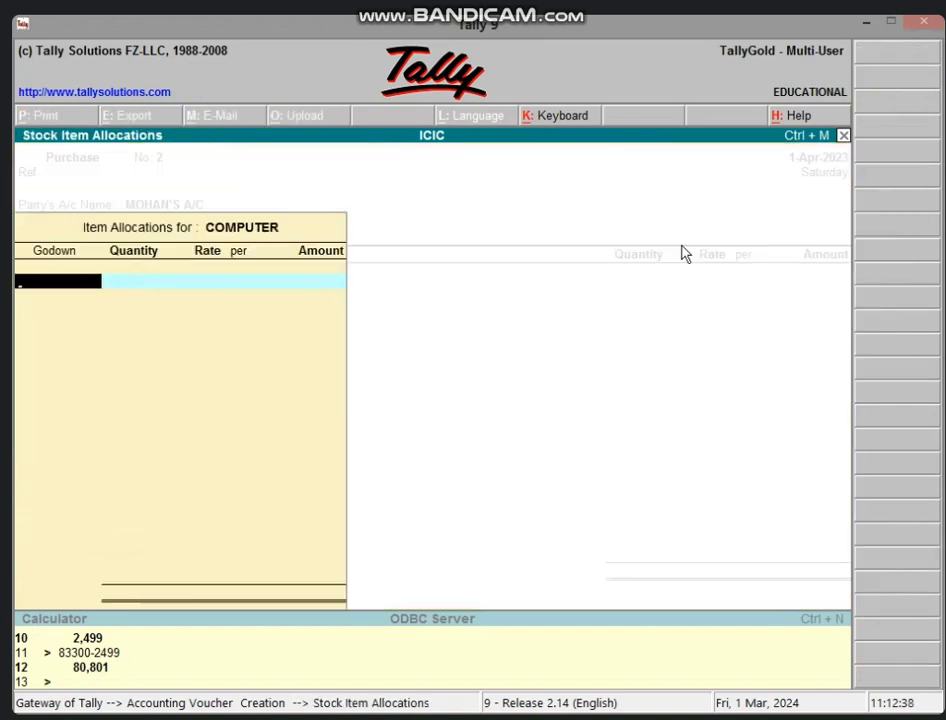
pyautogui.hotkey('alt', 'c')
pyautogui.write('GODO')
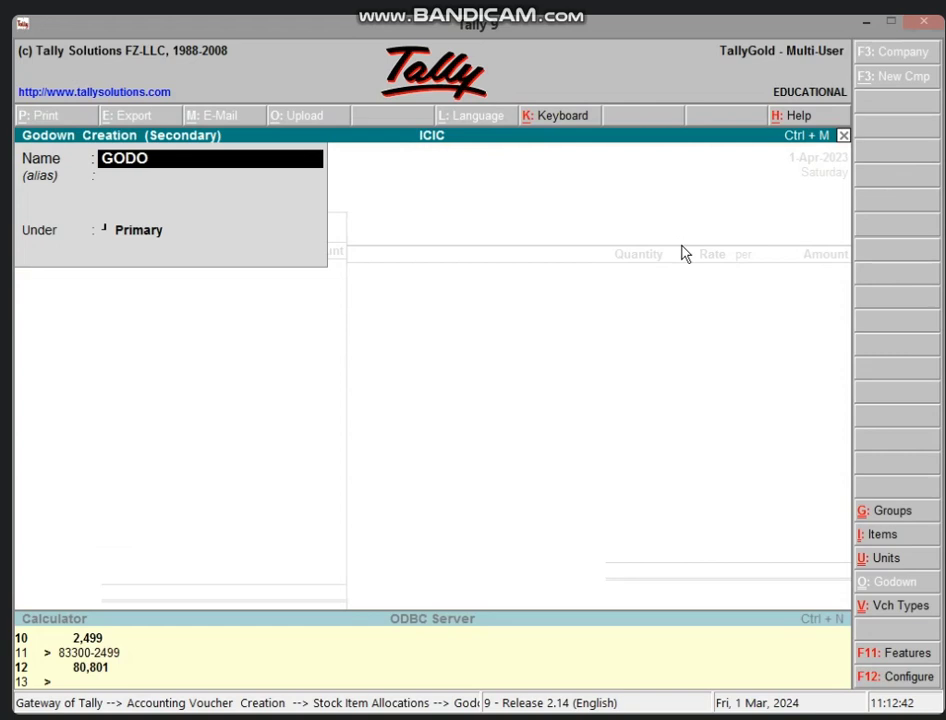
pyautogui.write('WN 1')
pyautogui.press('Return')
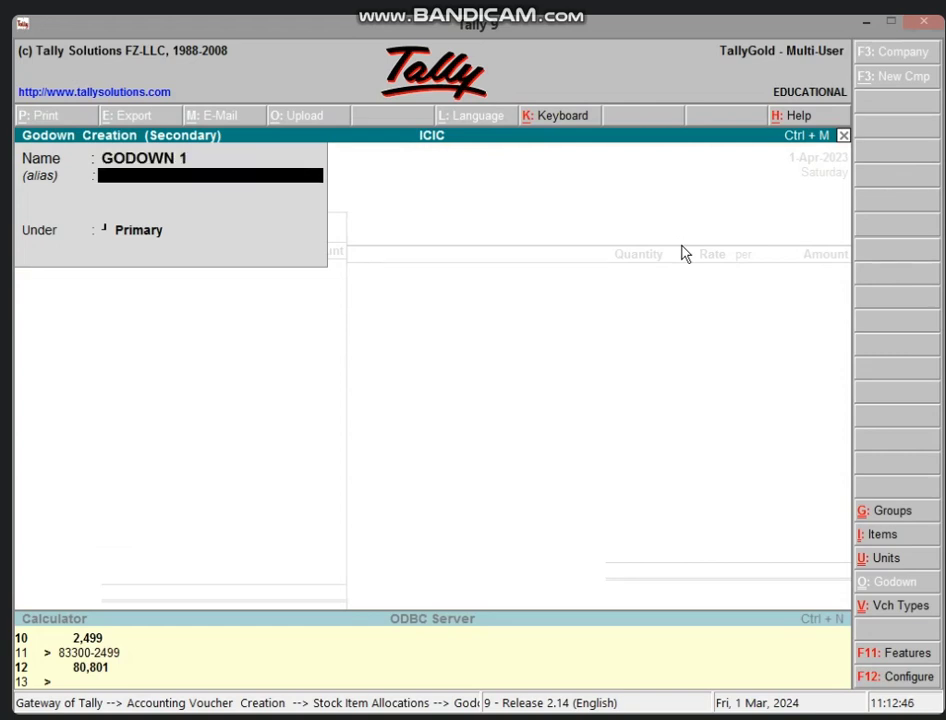
pyautogui.press('Return')
pyautogui.press('Return')
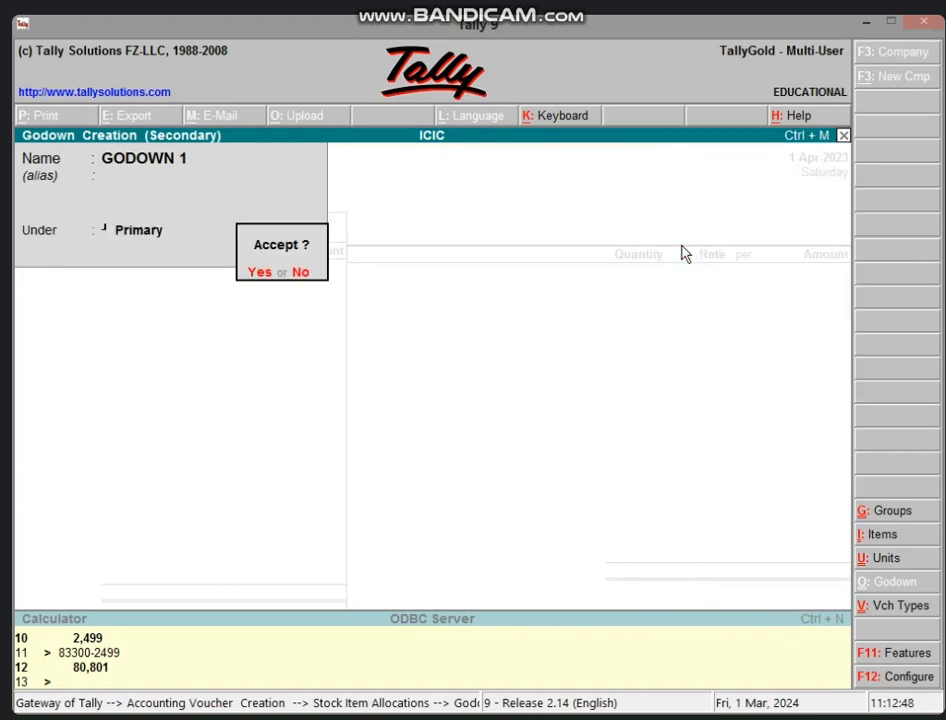
pyautogui.press('Return')
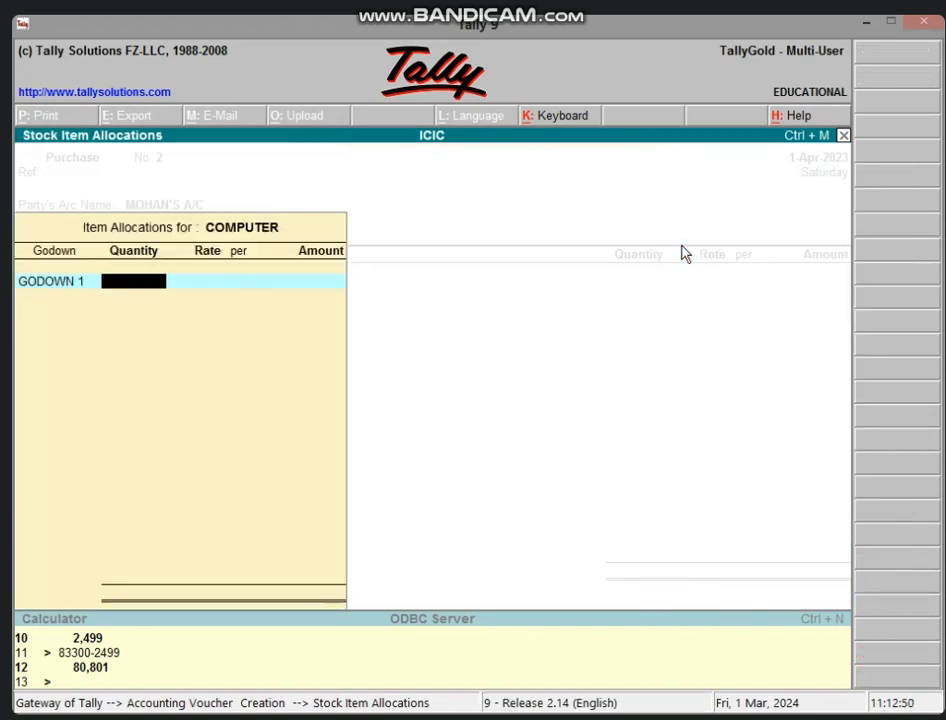
# - Allocate 5 PCS of COMPUTER at 25,000 from GODOWN 1, totalling 1,25,000.00
pyautogui.write('5')
pyautogui.press('Return')
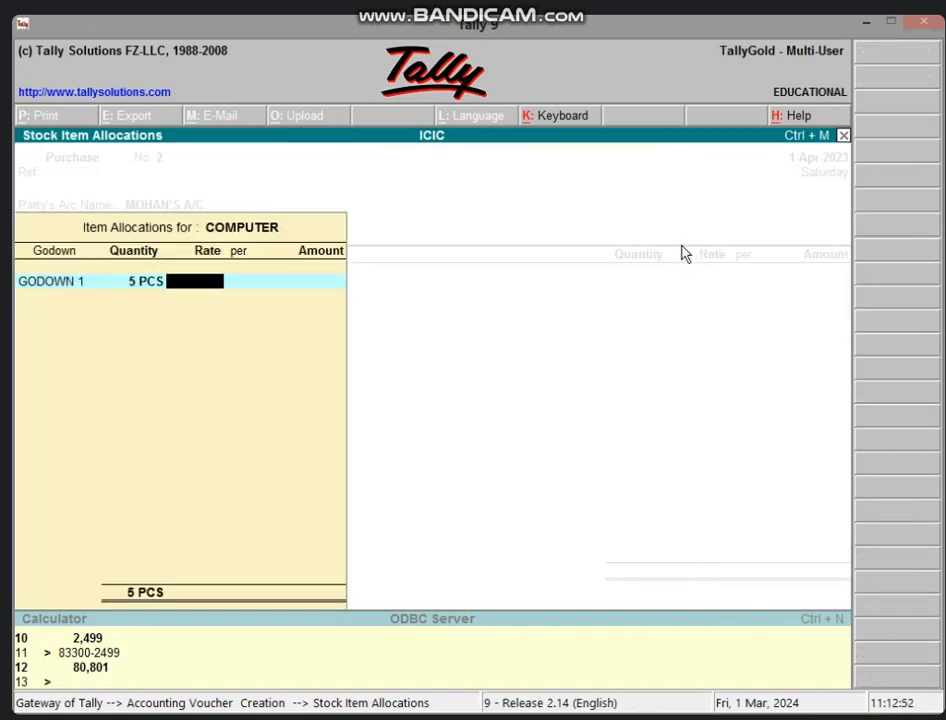
pyautogui.write('25000')
pyautogui.press('Return')
pyautogui.press('Return')
pyautogui.press('Return')
pyautogui.press('Return')
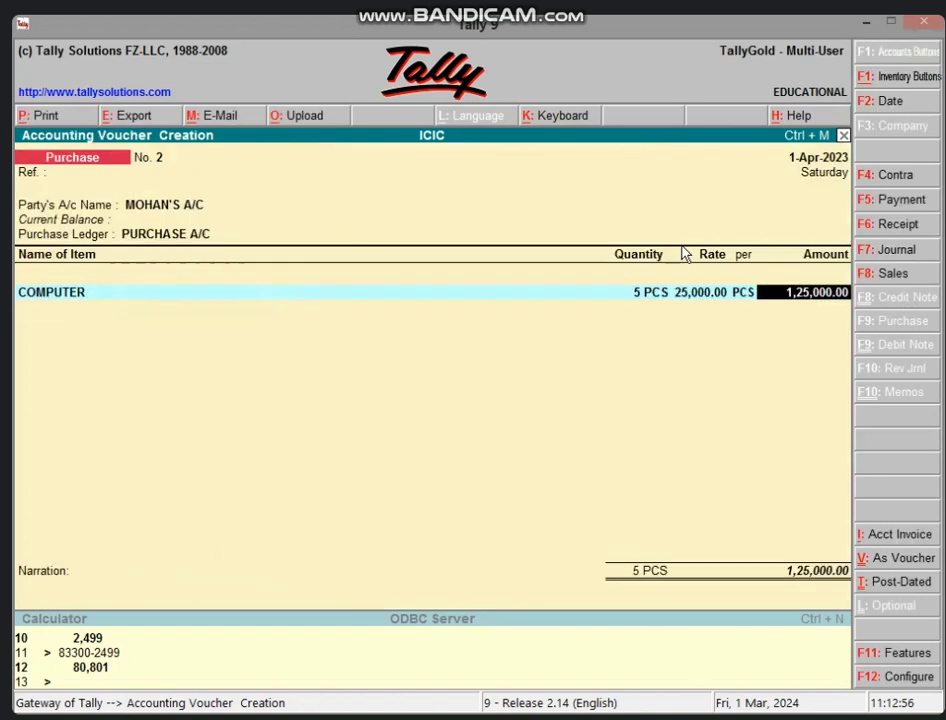
pyautogui.press('Return')
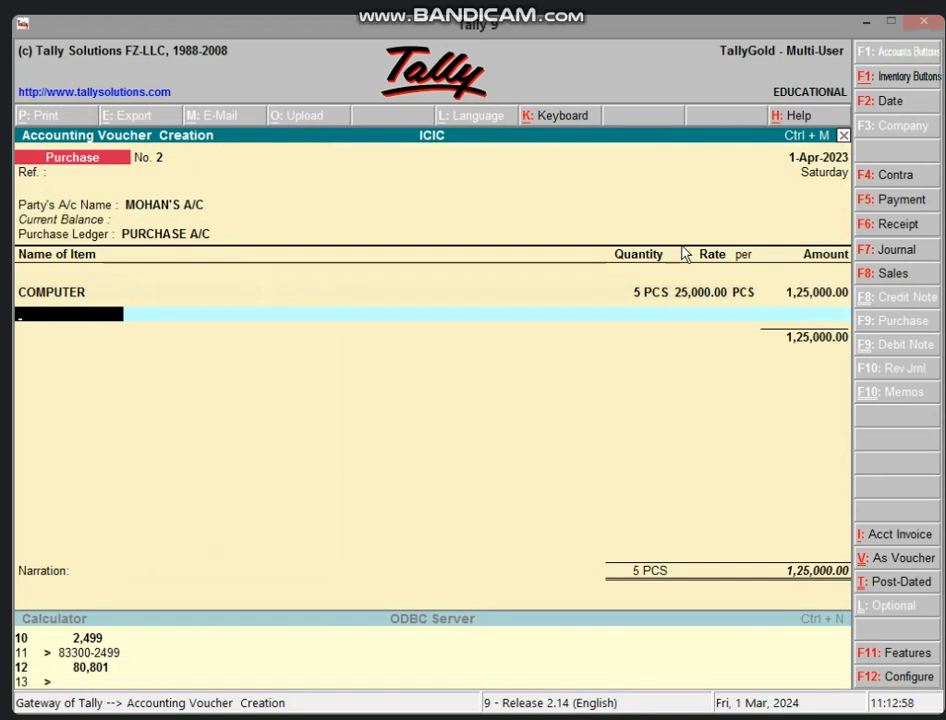
# - Create stock item PROJECTOR in a new PROJECTOR stock group, measured in PCS
pyautogui.hotkey('alt', 'c')
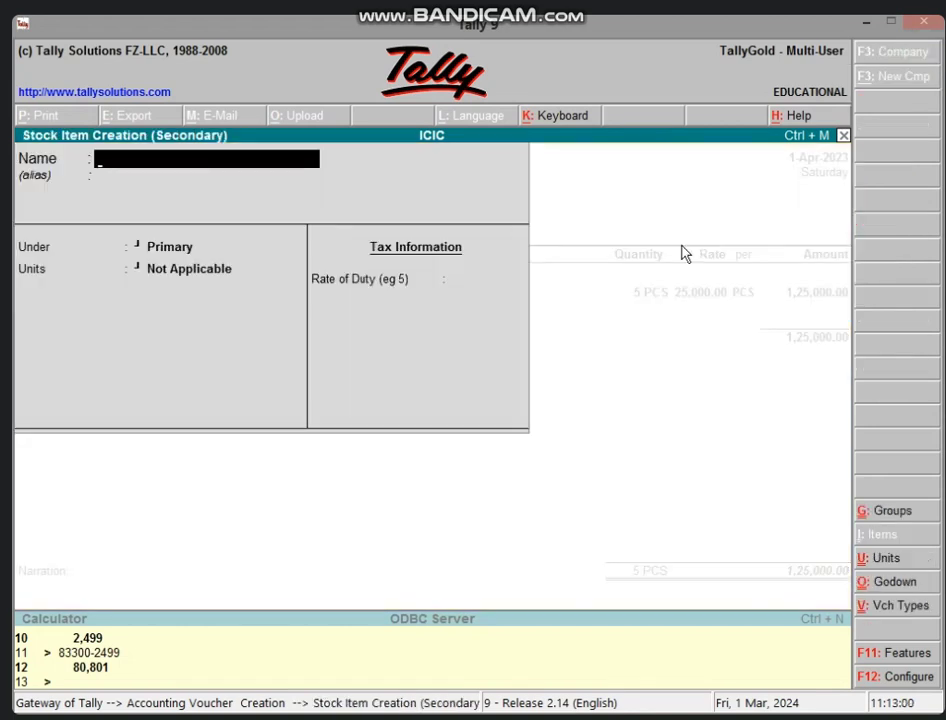
pyautogui.write('PROJECTOR')
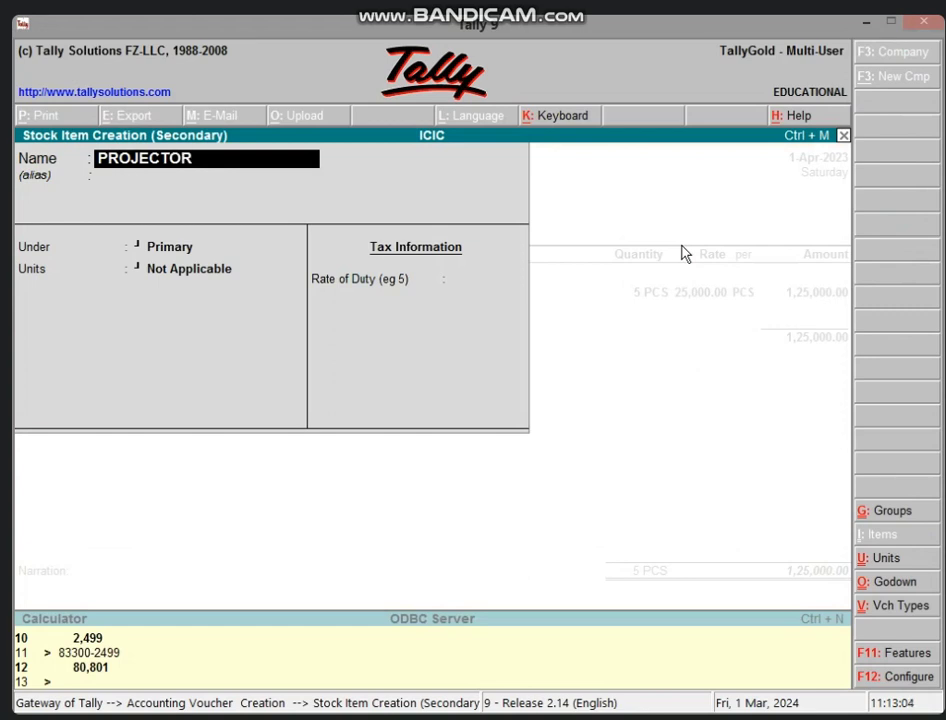
pyautogui.write('3')
pyautogui.press('BackSpace')
pyautogui.press('Return')
pyautogui.press('Return')
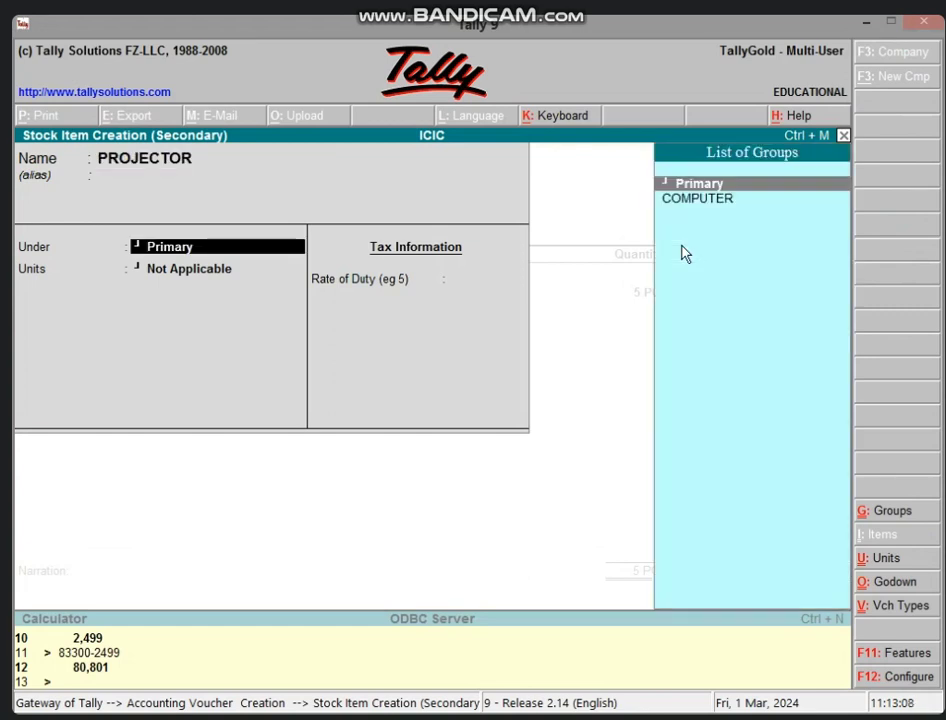
pyautogui.hotkey('alt', 'c')
pyautogui.write('PROJ')
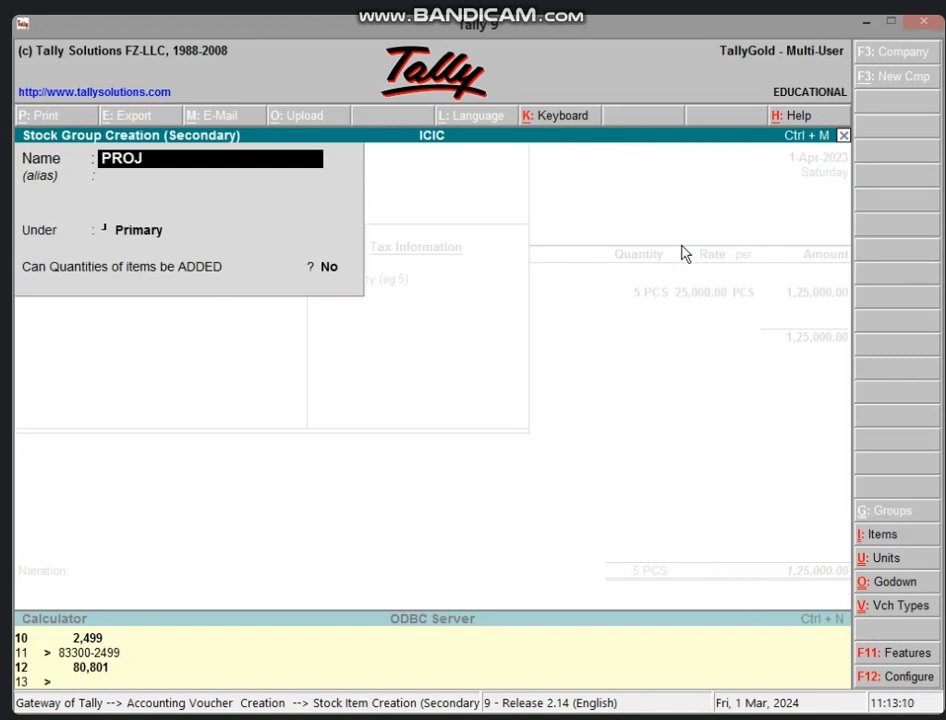
pyautogui.write('ECTOR')
pyautogui.press('Return')
pyautogui.press('Return')
pyautogui.press('Return')
pyautogui.press('Return')
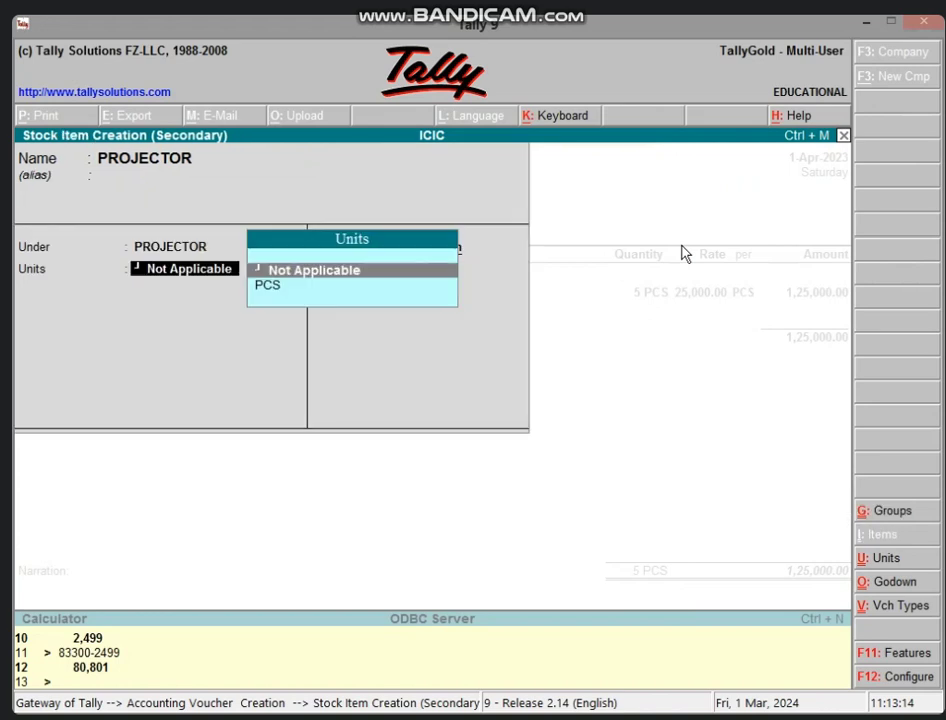
pyautogui.press('Down')
pyautogui.press('Return')
pyautogui.press('Return')
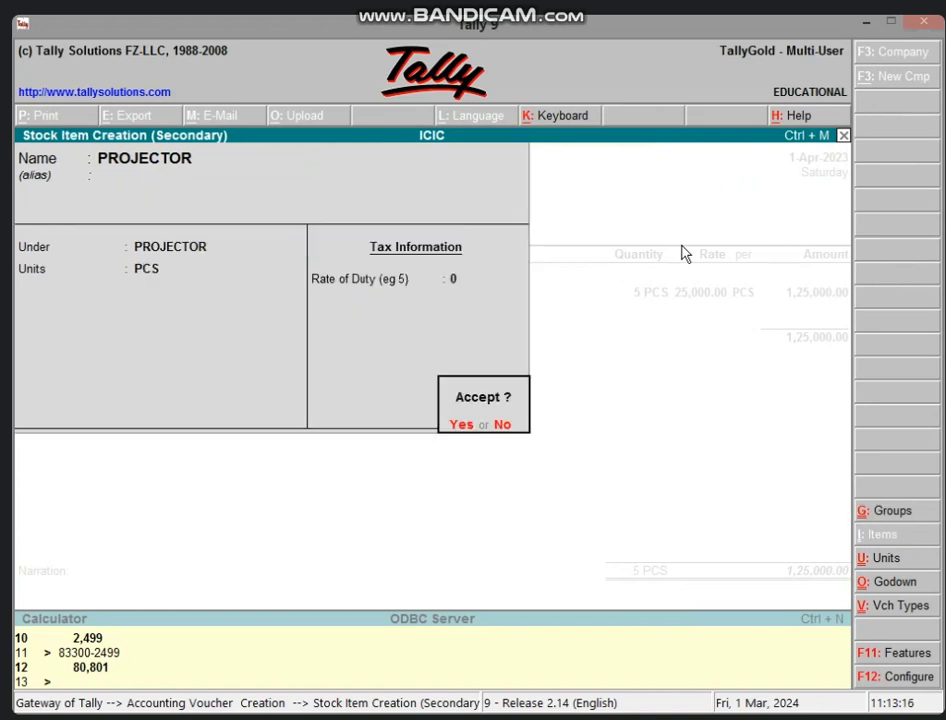
pyautogui.press('Return')
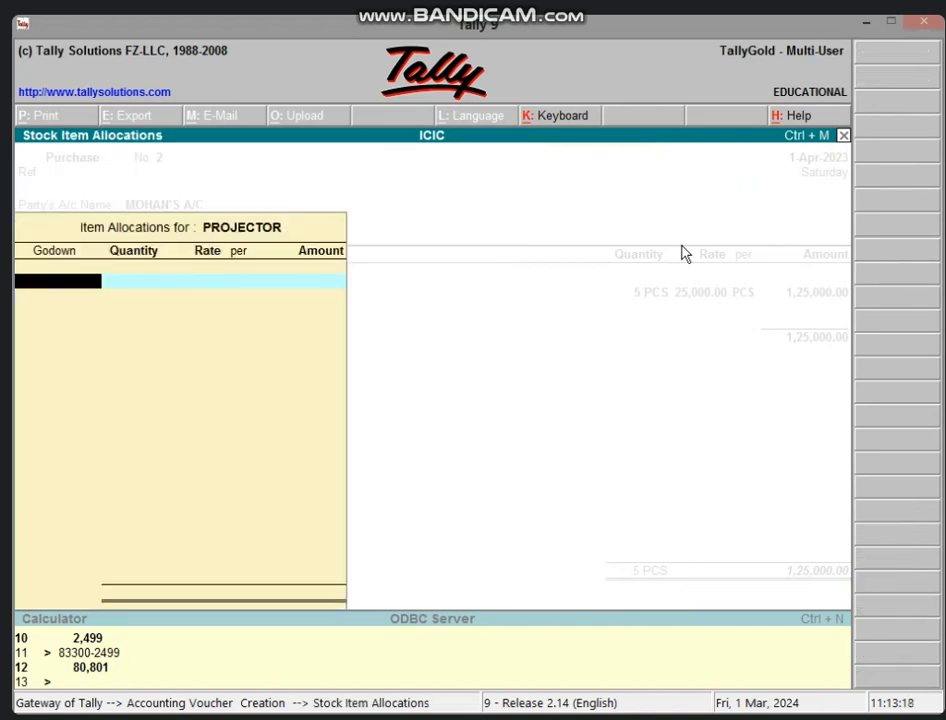
# - Allocate 6 PCS of PROJECTOR at 35,000.00 from Main Location and close the item list
pyautogui.write('M')
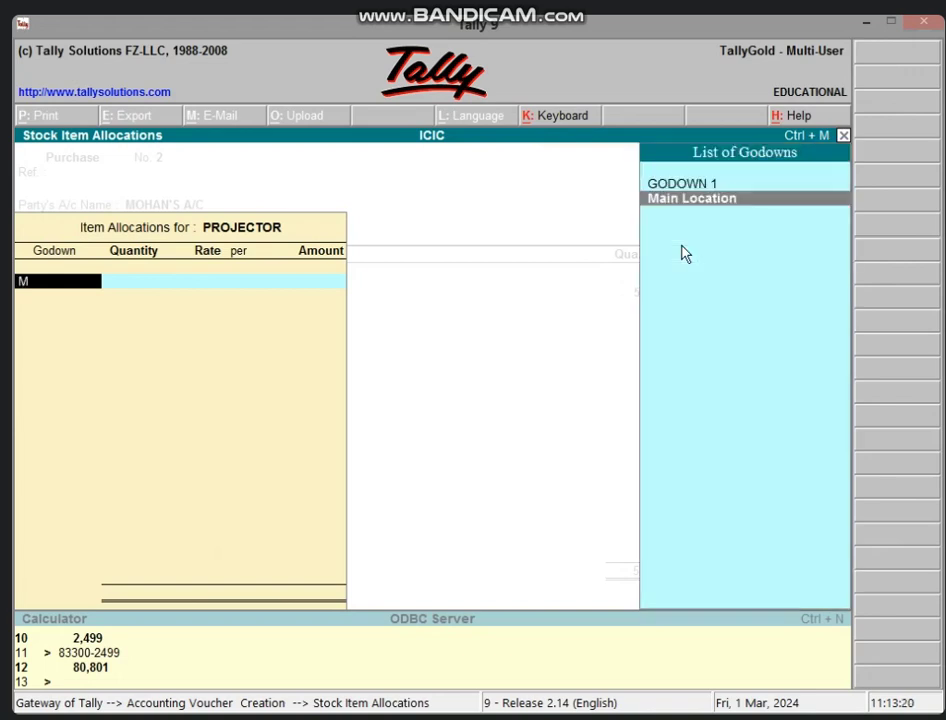
pyautogui.press('Return')
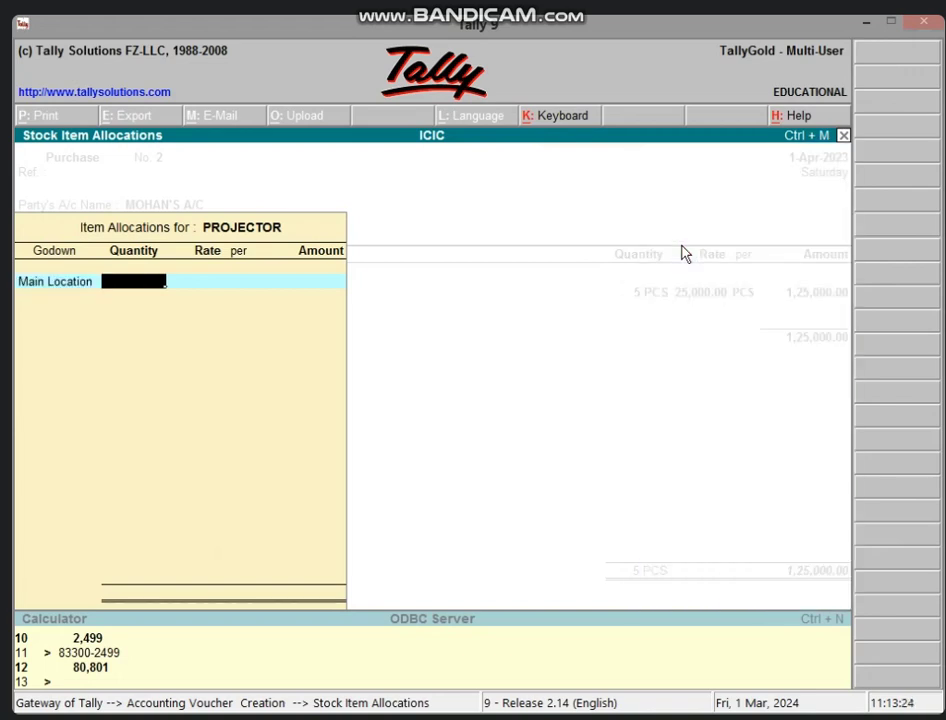
pyautogui.write('6')
pyautogui.press('Return')
pyautogui.write('35000')
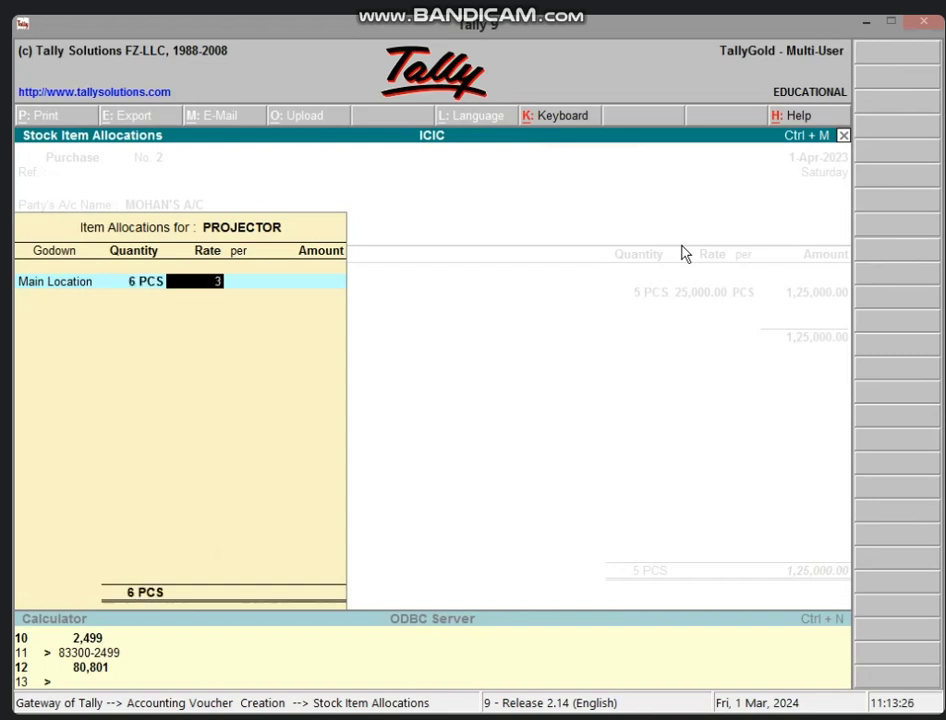
pyautogui.press('Return')
pyautogui.press('Return')
pyautogui.press('Return')
pyautogui.press('Return')
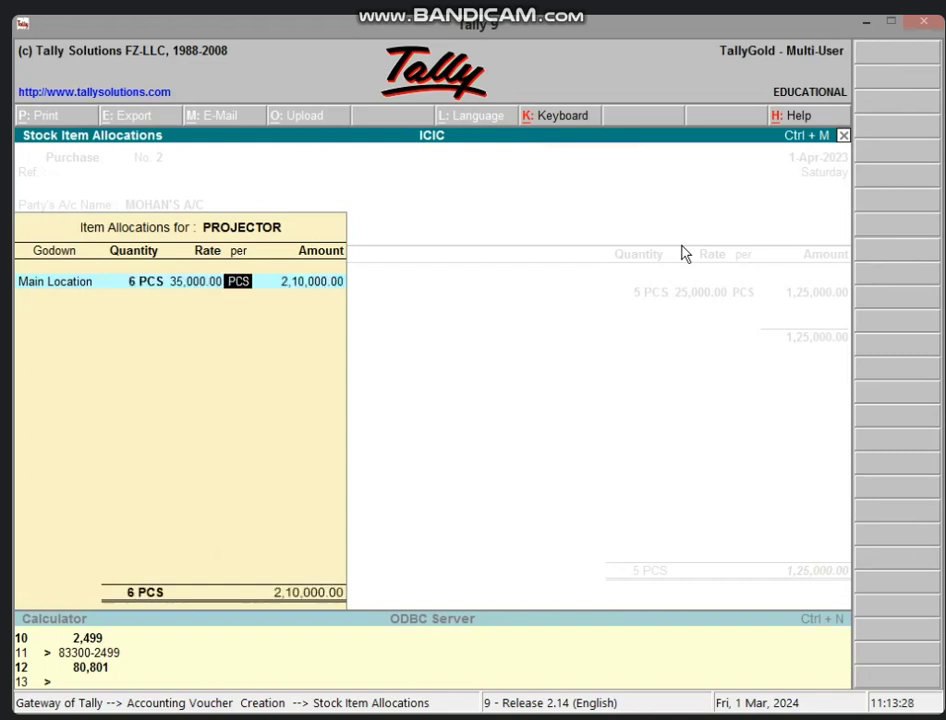
pyautogui.press('Return')
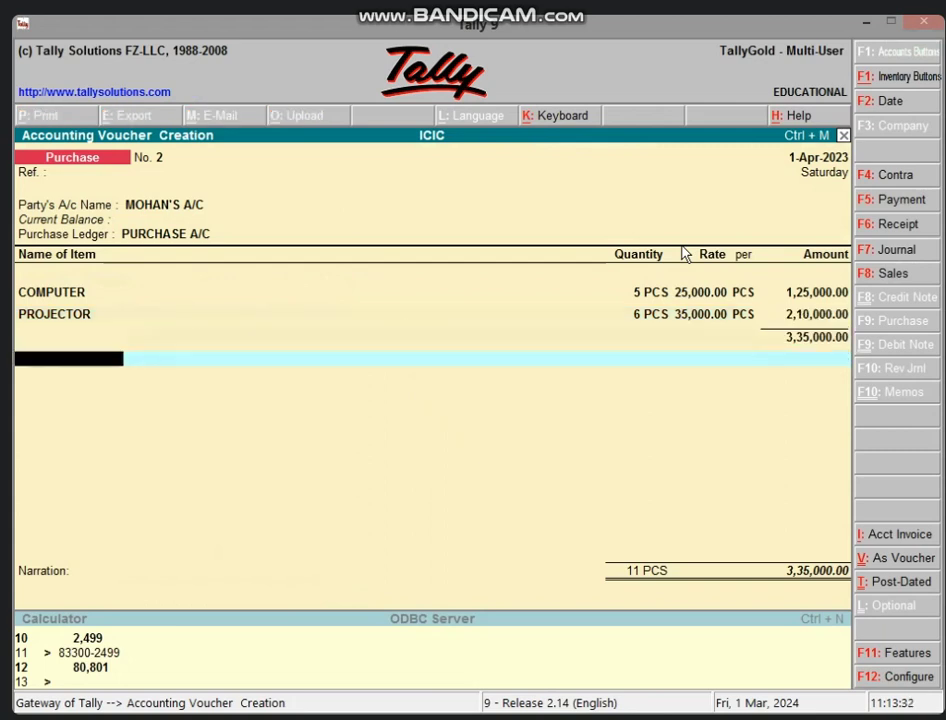
pyautogui.press('Return')
# - Accept purchase voucher No. 2 without narration and switch to receipt voucher No. 2
pyautogui.press('Return')
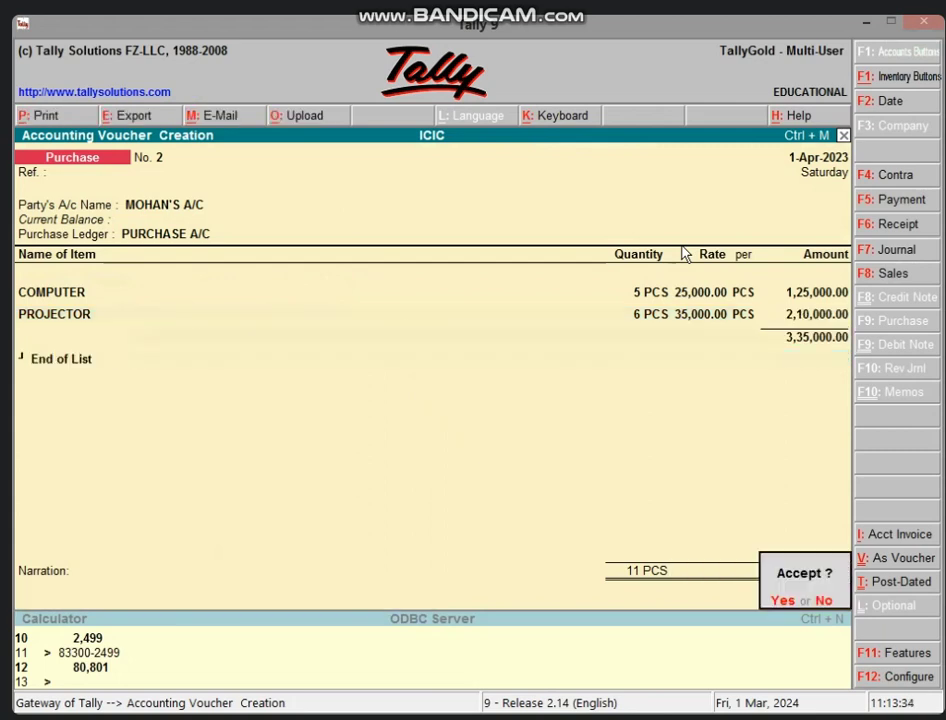
pyautogui.press('Return')
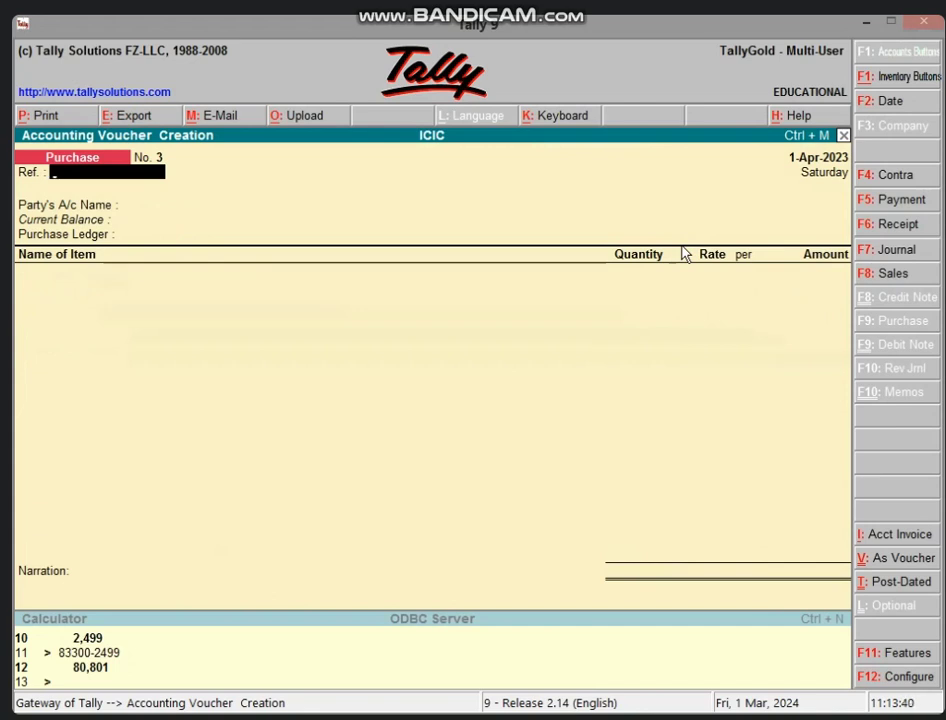
pyautogui.press('F6')
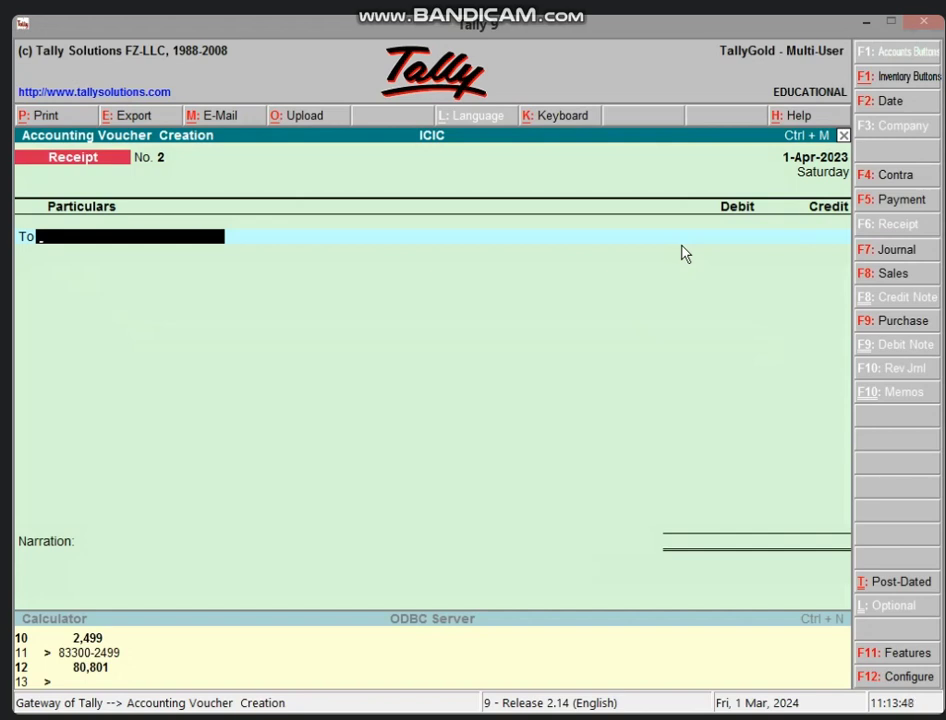
# - Create ledger UNACCURED COMMISSION A/C grouped under Current Liabilities in the receipt's To field
pyautogui.hotkey('alt', 'c')
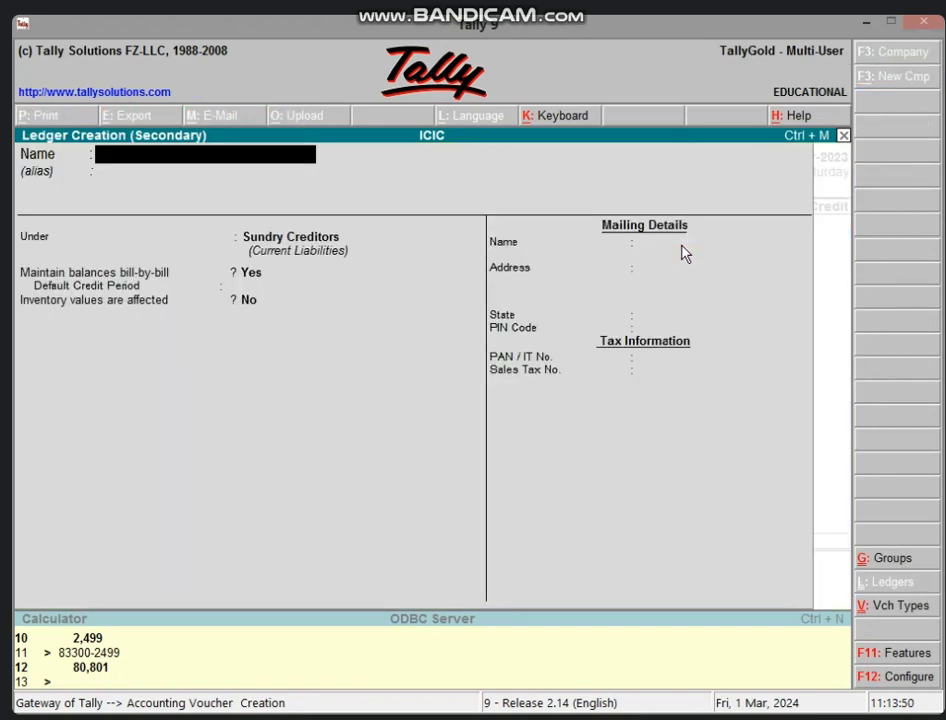
pyautogui.write('UNACC')
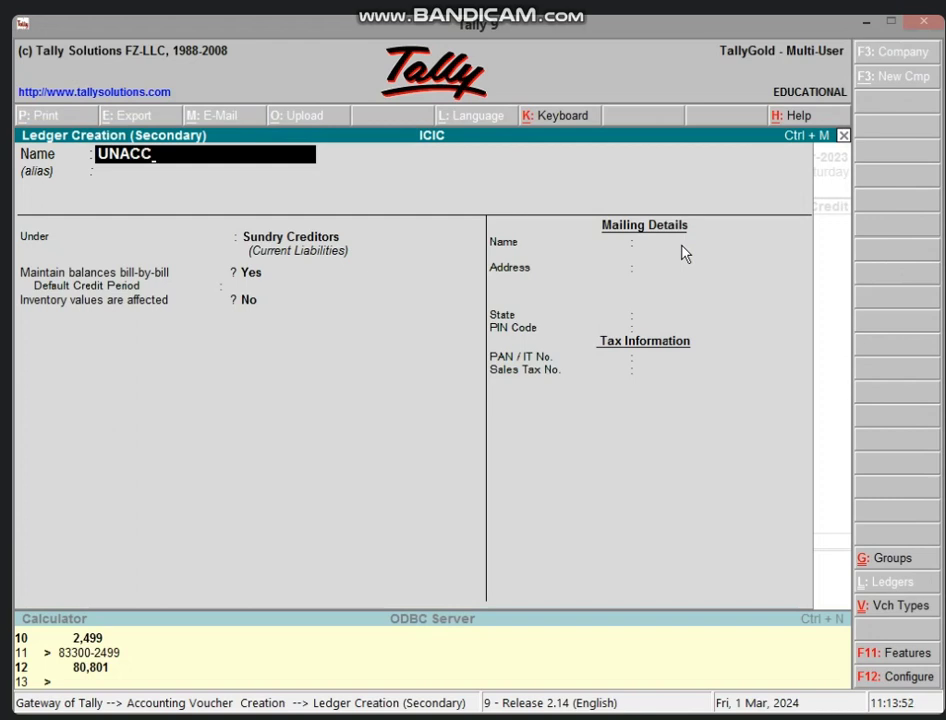
pyautogui.write('URED COMMI')
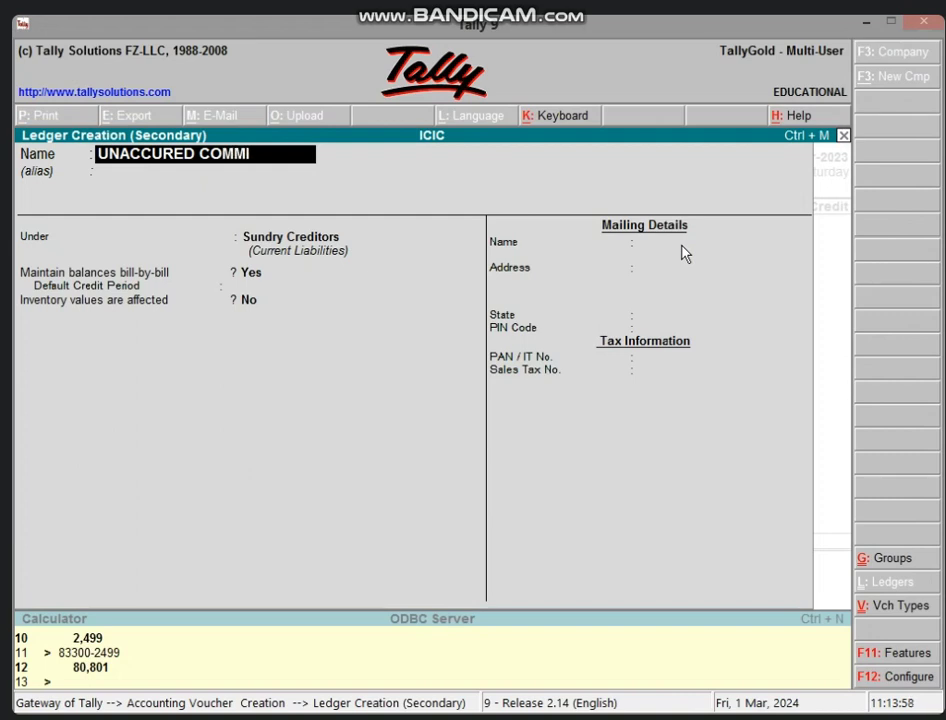
pyautogui.write('SSION A/')
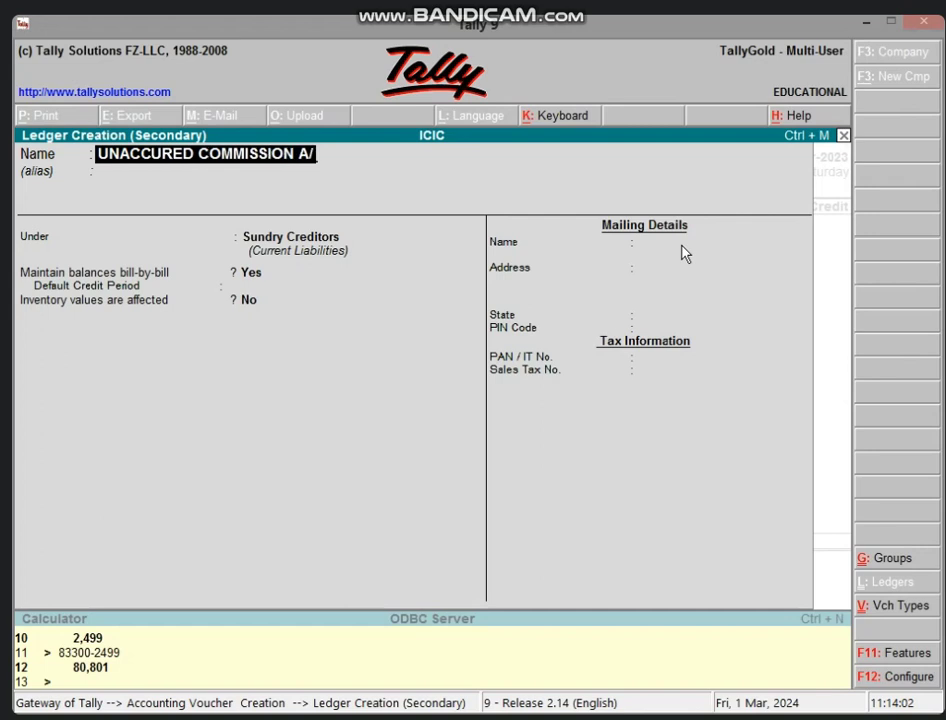
pyautogui.write('C')
pyautogui.press('Return')
pyautogui.write('CU')
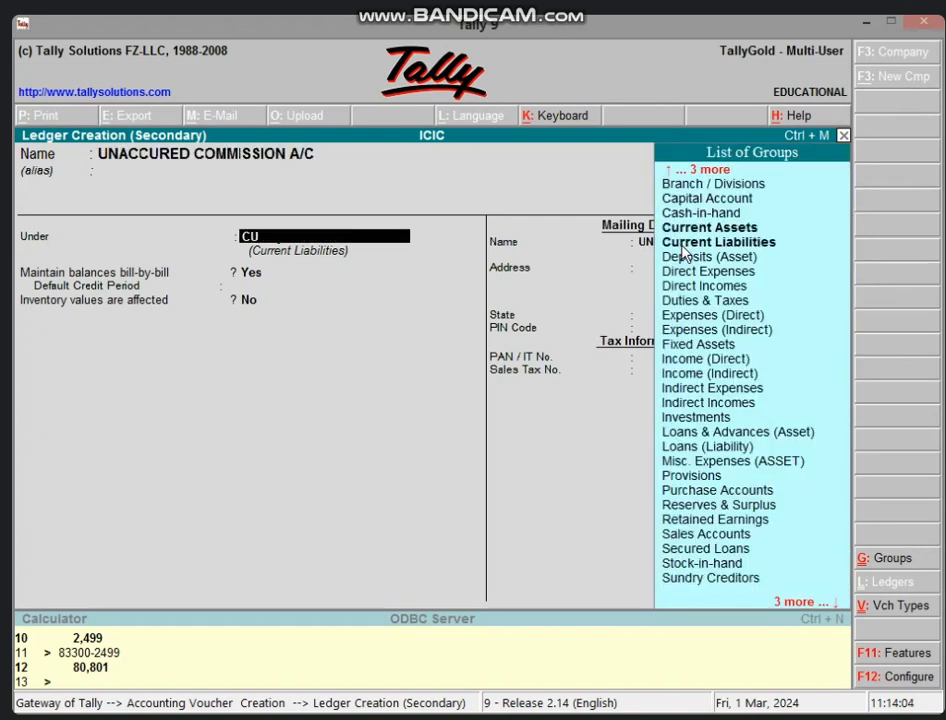
pyautogui.write('RR')
pyautogui.press('Up')
pyautogui.press('Down')
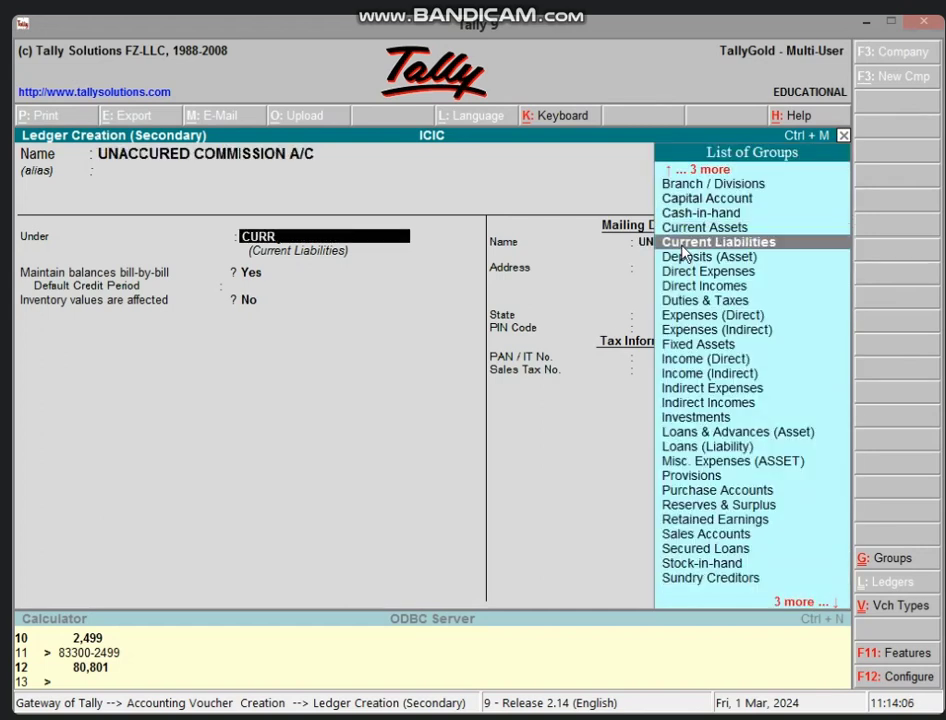
pyautogui.press('Down')
pyautogui.press('Up')
pyautogui.press('Return')
pyautogui.press('Return')
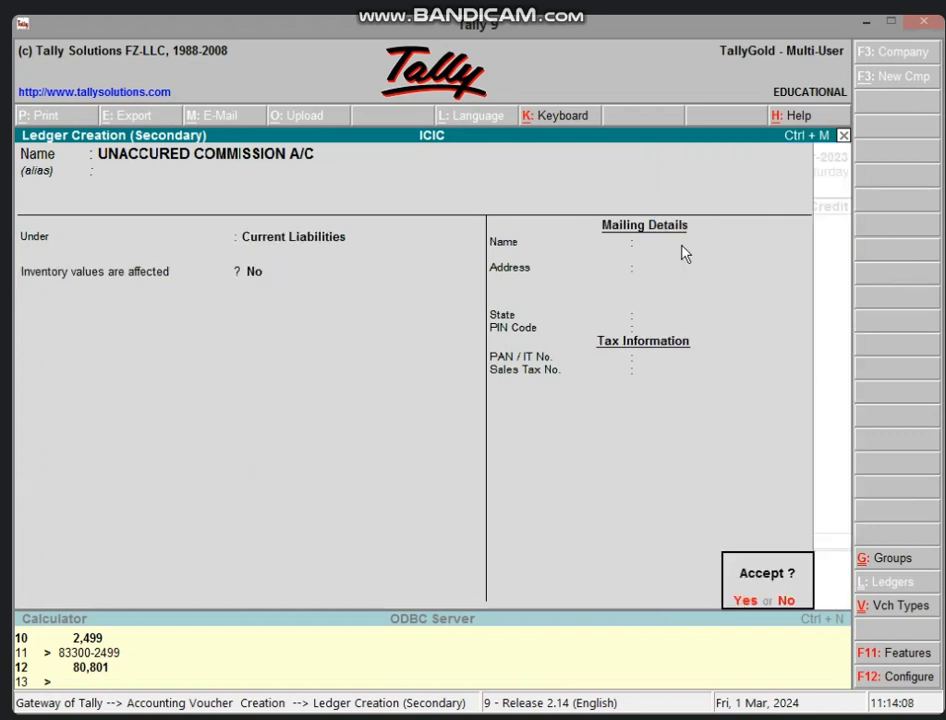
pyautogui.press('Return')
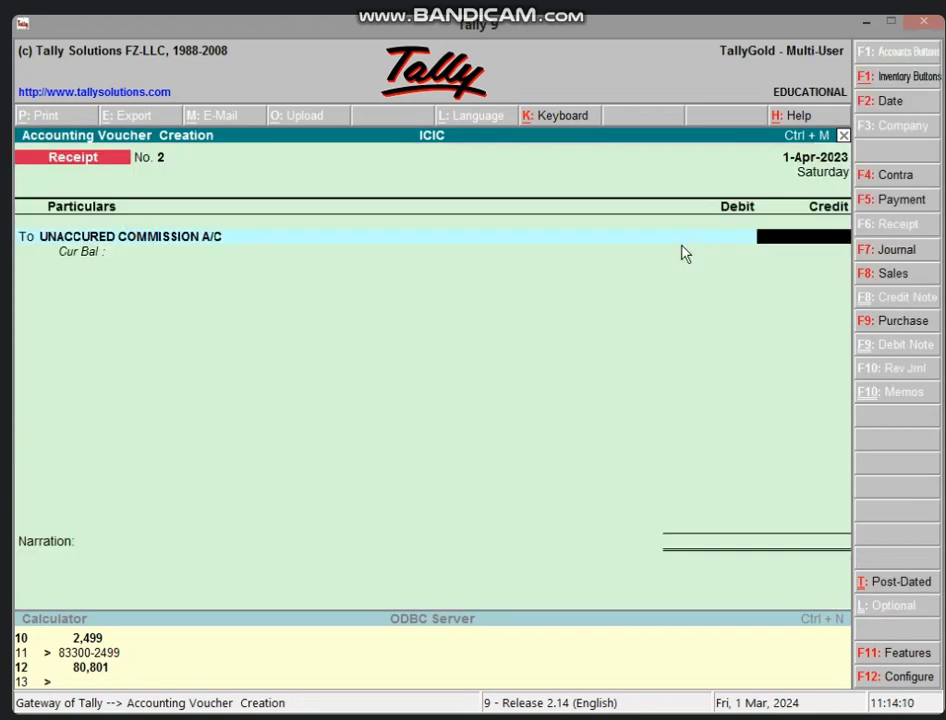
# - Credit the commission ledger 25,000.00, debit Cash 25,000.00, and save receipt No. 2
pyautogui.write('25,0')
pyautogui.write('000')
pyautogui.press('Return')
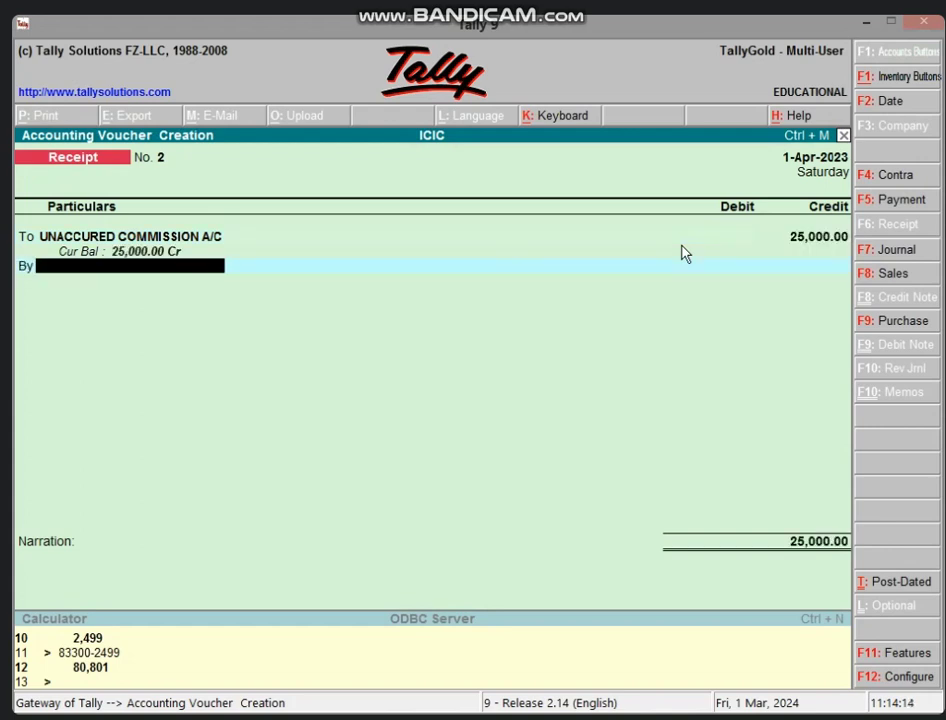
pyautogui.write('CAS')
pyautogui.press('Return')
pyautogui.press('Return')
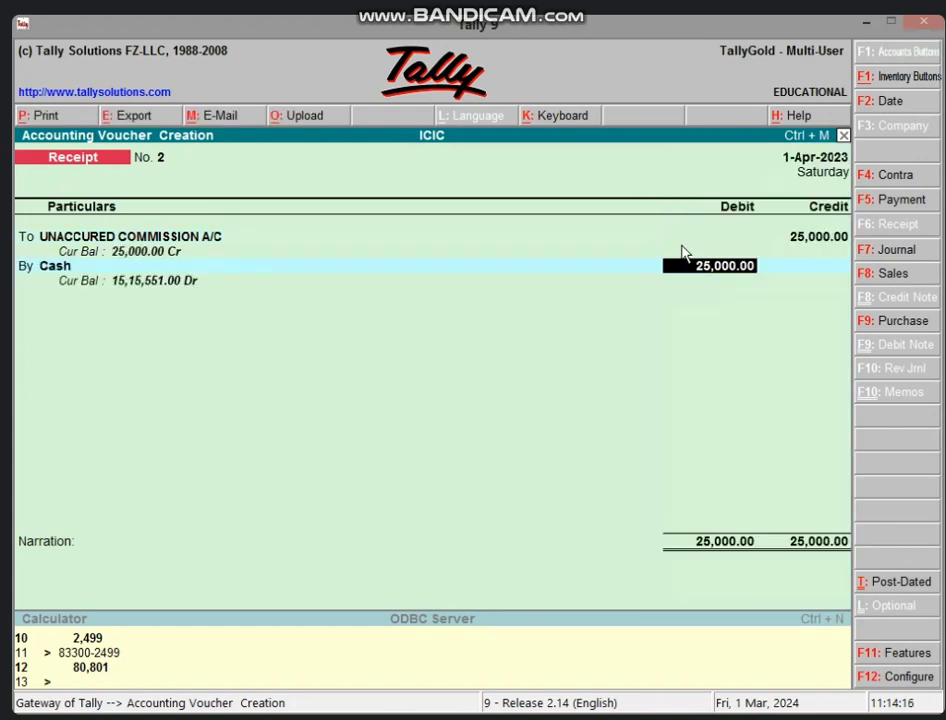
pyautogui.press('Return')
pyautogui.press('Return')
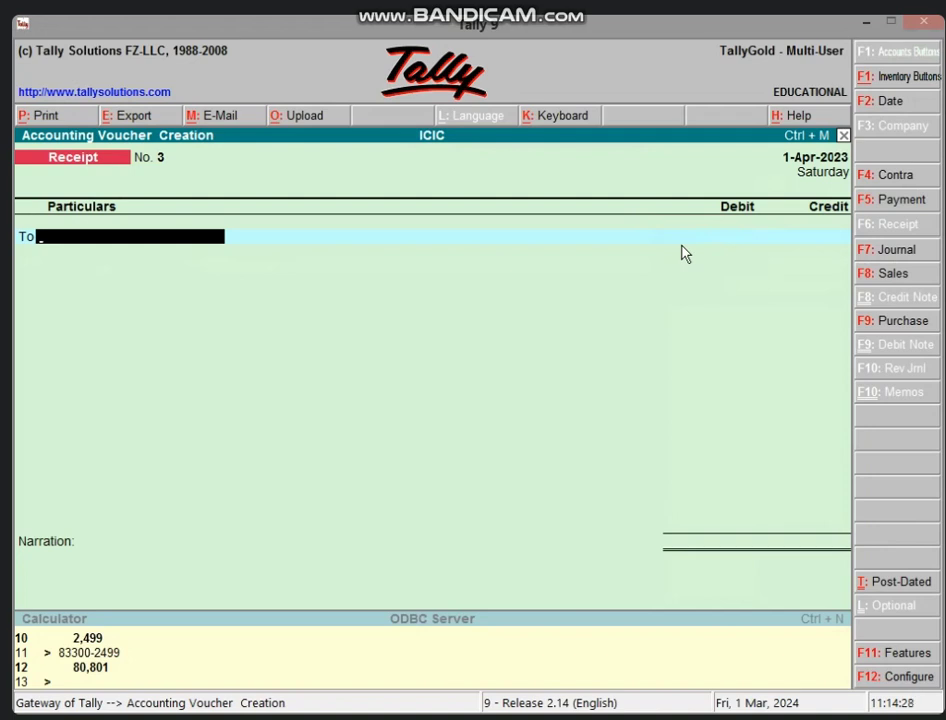
# - In a new payment voucher, create ledger SALARY A/C under Indirect Expenses
pyautogui.press('F5')
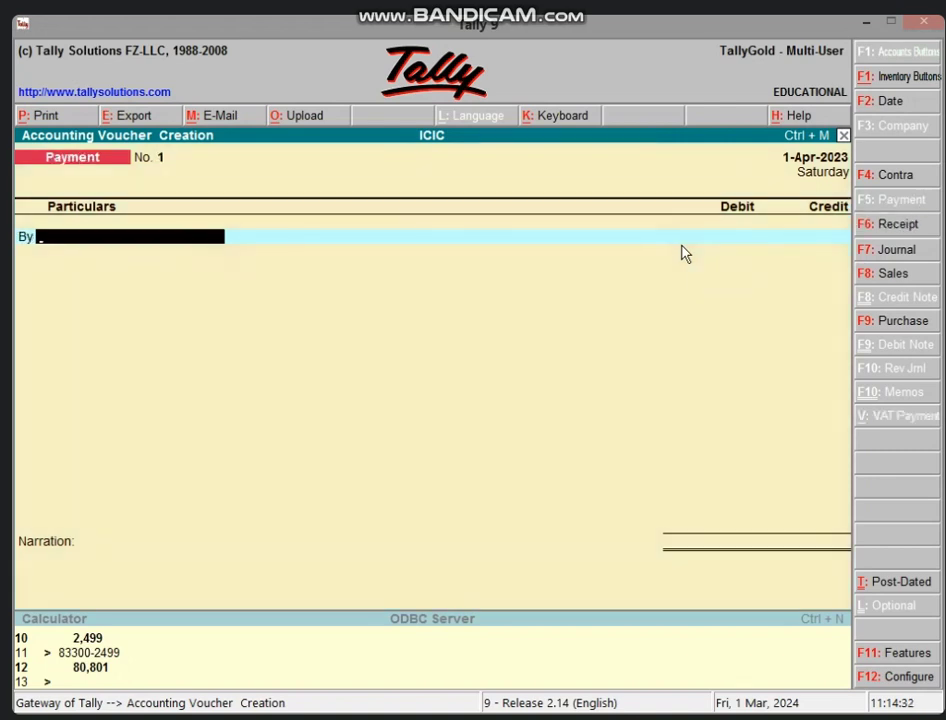
pyautogui.hotkey('alt', 'c')
pyautogui.write('SALARY')
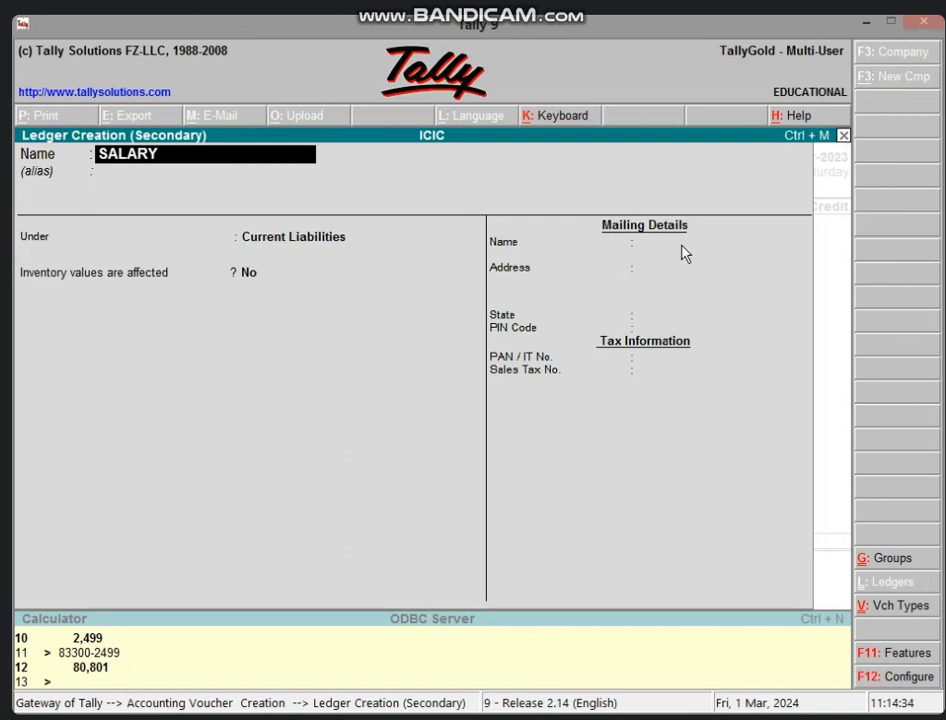
pyautogui.write(' A/C')
pyautogui.press('Return')
pyautogui.press('BackSpace')
pyautogui.write('IND')
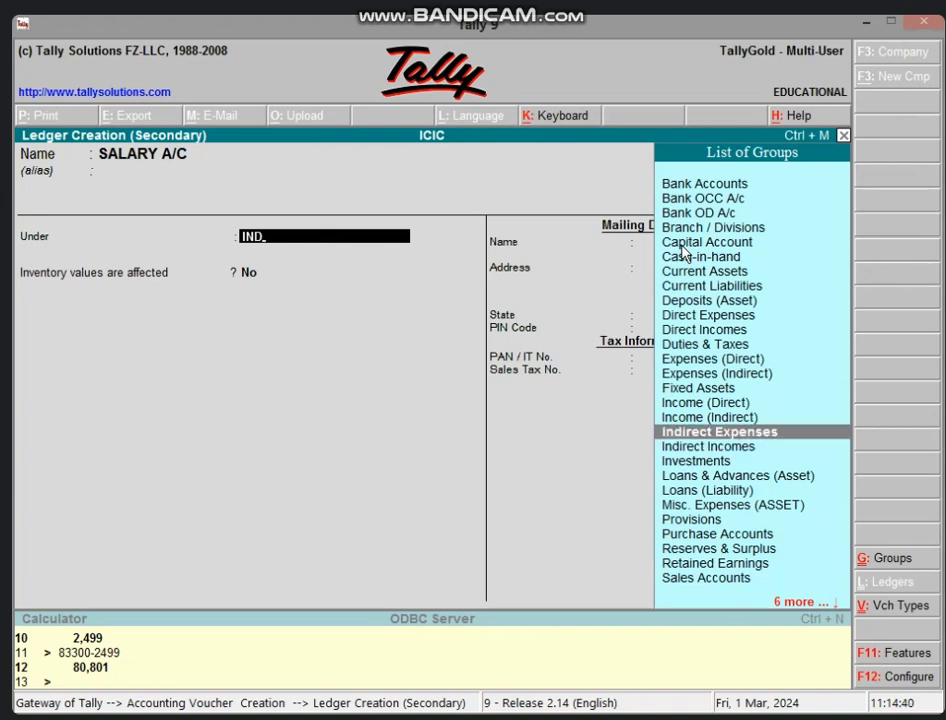
pyautogui.press('Return')
pyautogui.press('Return')
# - Debit SALARY A/C 35,000.00 and credit Cash 20,000.00
pyautogui.press('Return')
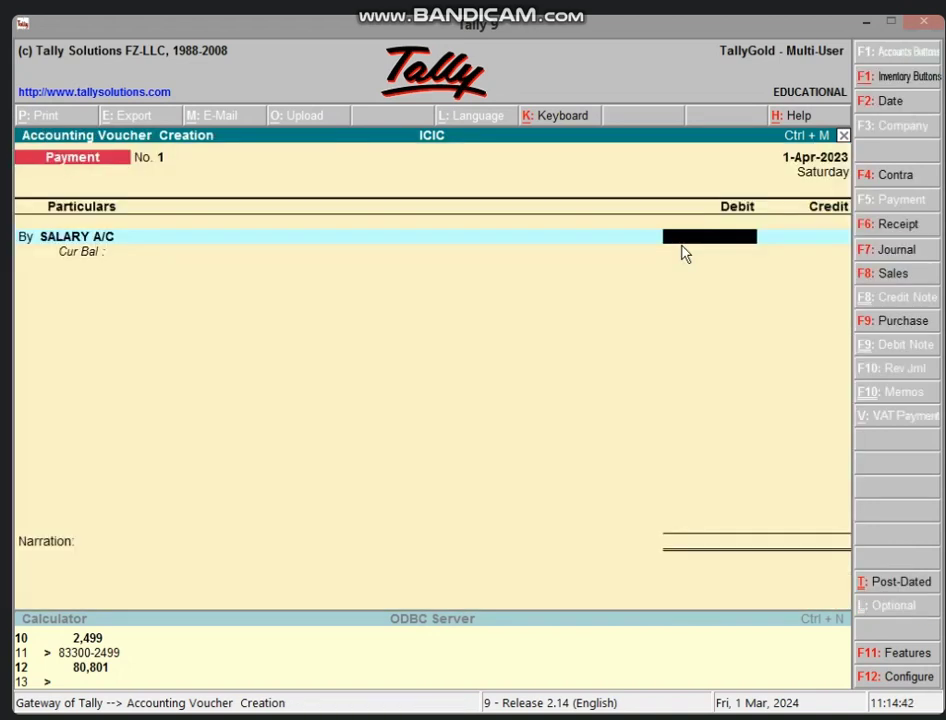
pyautogui.write('35000')
pyautogui.press('Return')
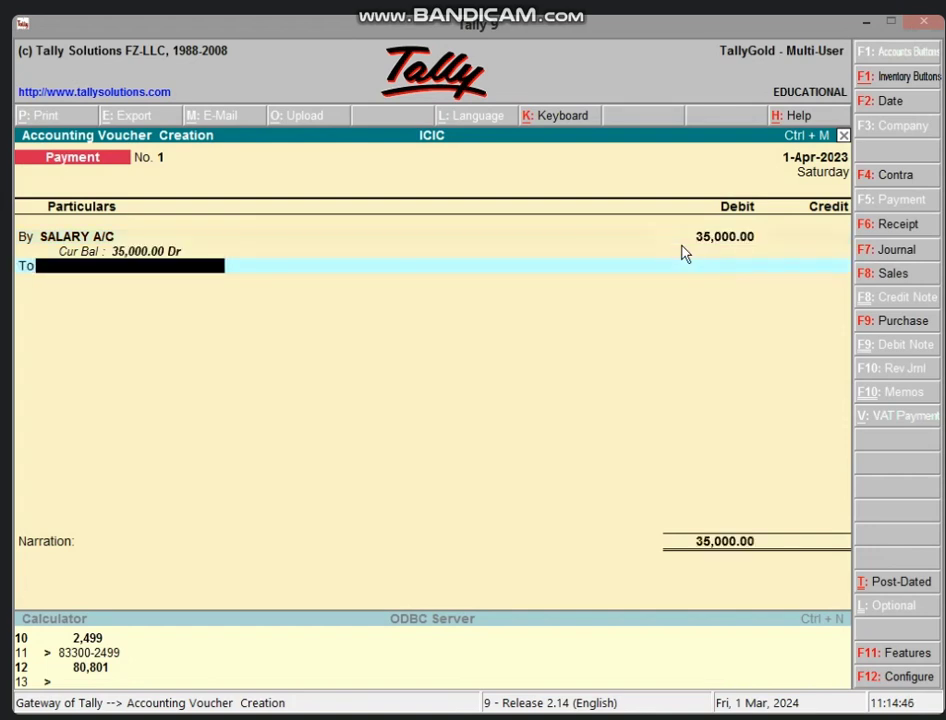
pyautogui.write('CAS')
pyautogui.press('Return')
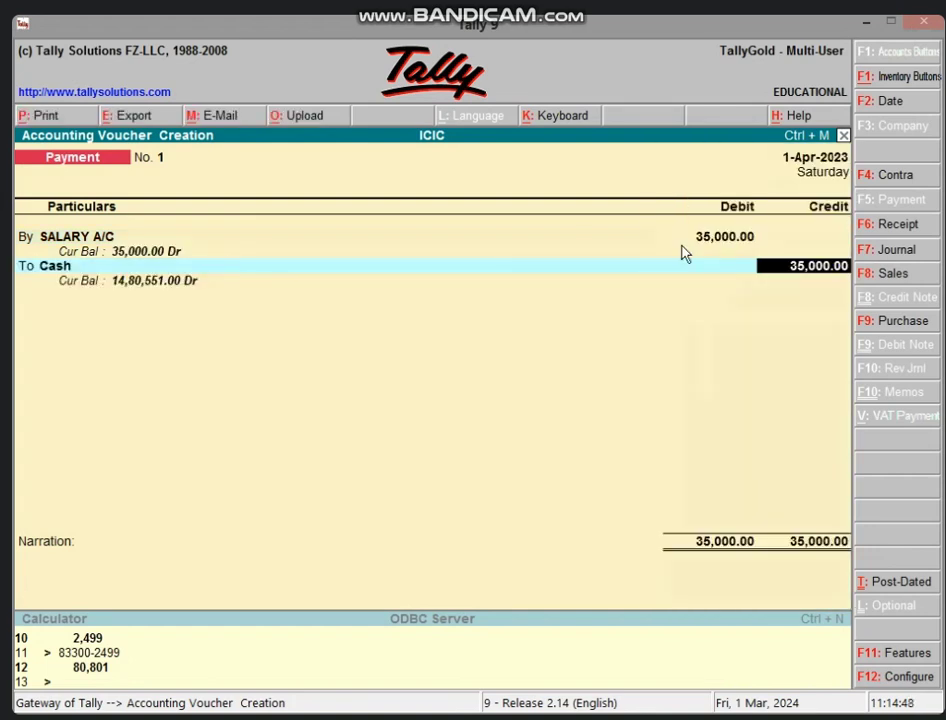
pyautogui.write('20000')
pyautogui.press('Return')
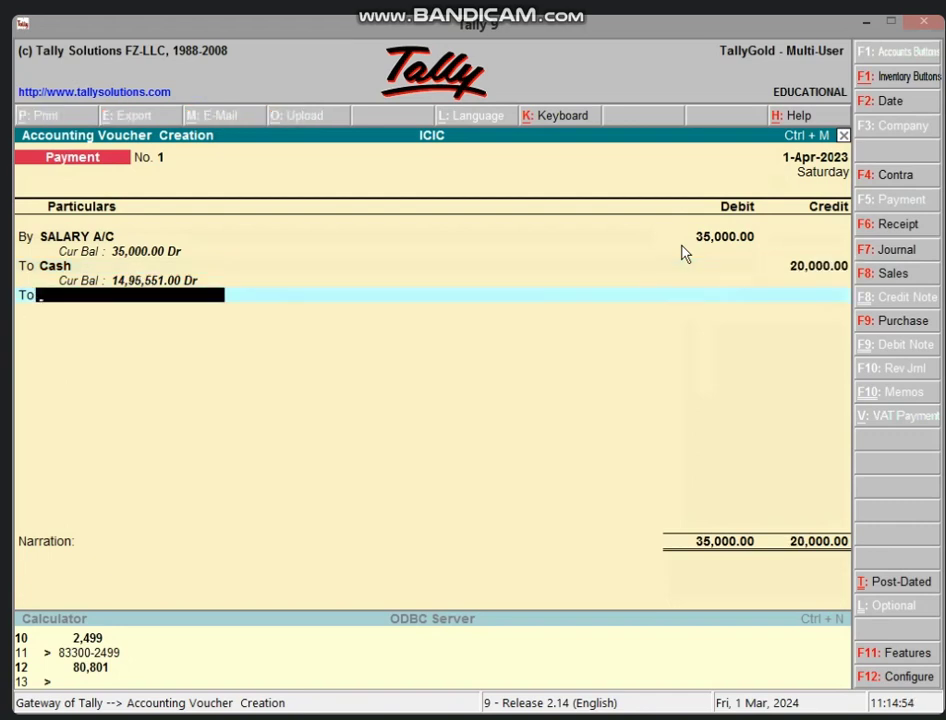
# - Create OUTSTANDING SALARY A/C under Current Liabilities and credit it the remaining 15,000.00
pyautogui.hotkey('alt', 'c')
pyautogui.write('OUR')
pyautogui.press('BackSpace')
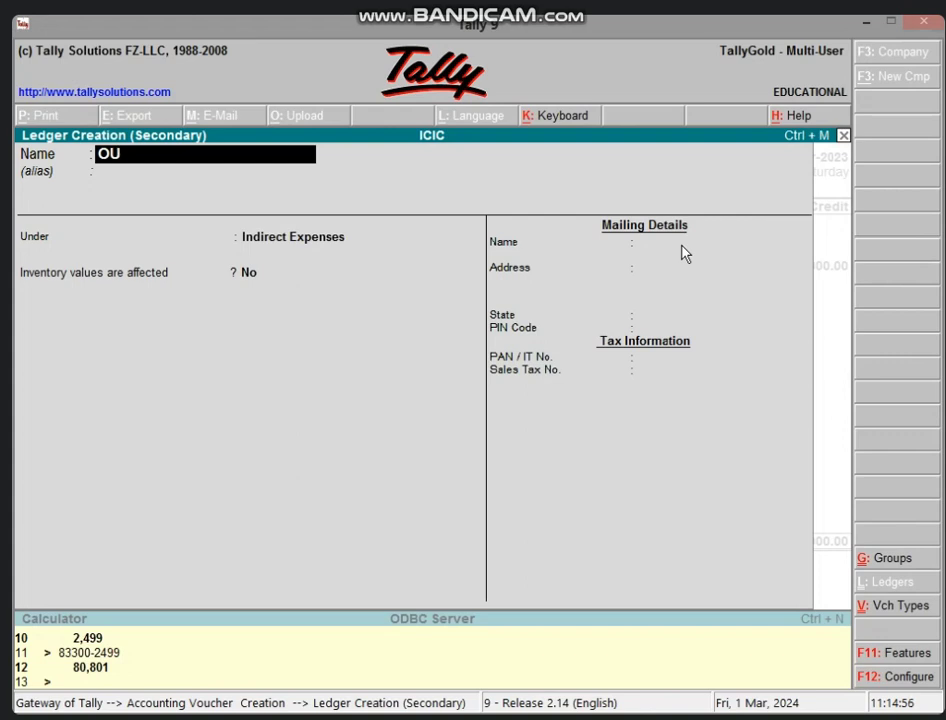
pyautogui.write('TSTAND')
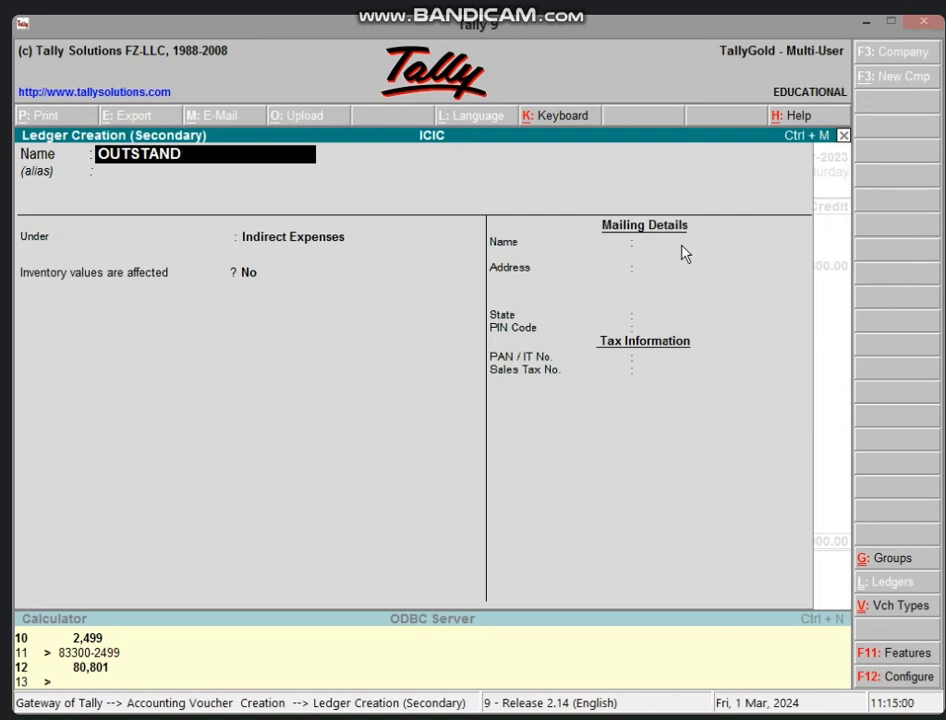
pyautogui.write('ING SALA')
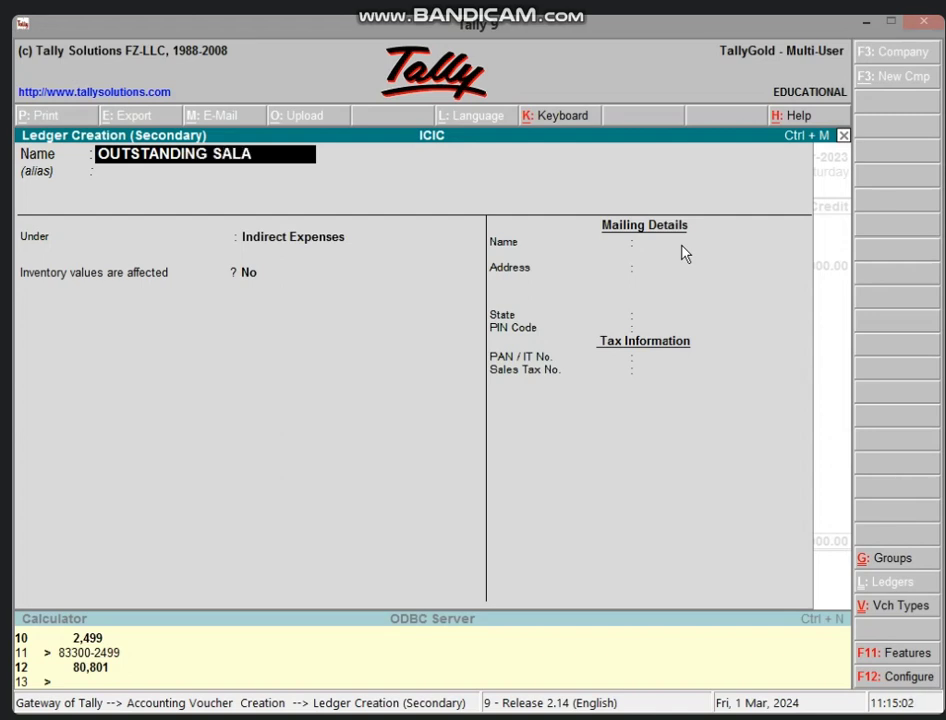
pyautogui.write('RY A/C')
pyautogui.press('Return')
pyautogui.press('Return')
pyautogui.write('CURR')
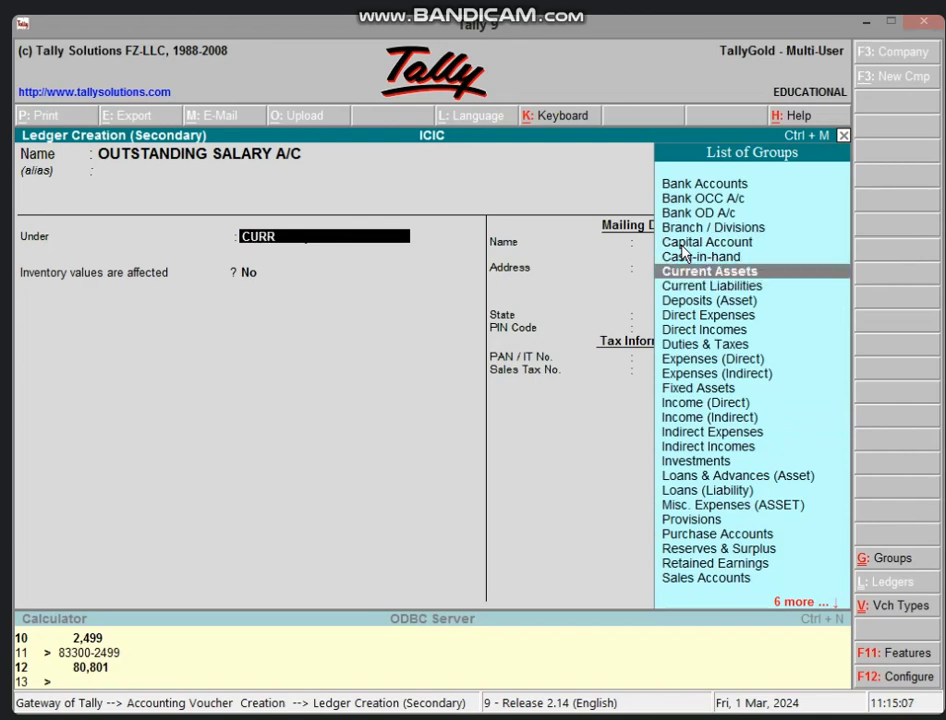
pyautogui.press('Down')
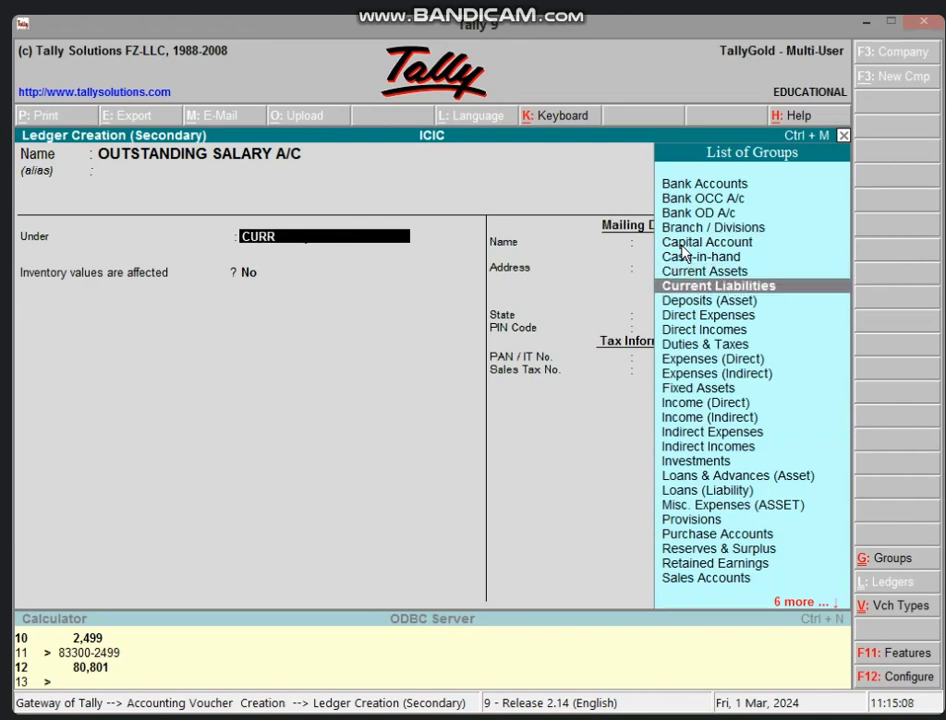
pyautogui.press('Return')
pyautogui.press('Return')
pyautogui.press('Return')
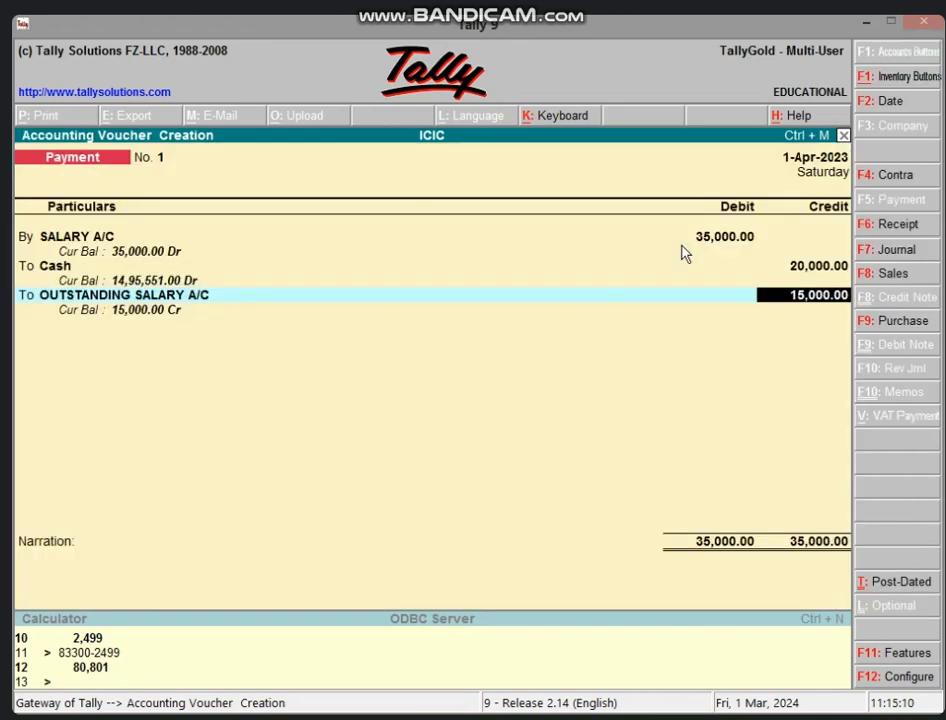
pyautogui.press('Return')
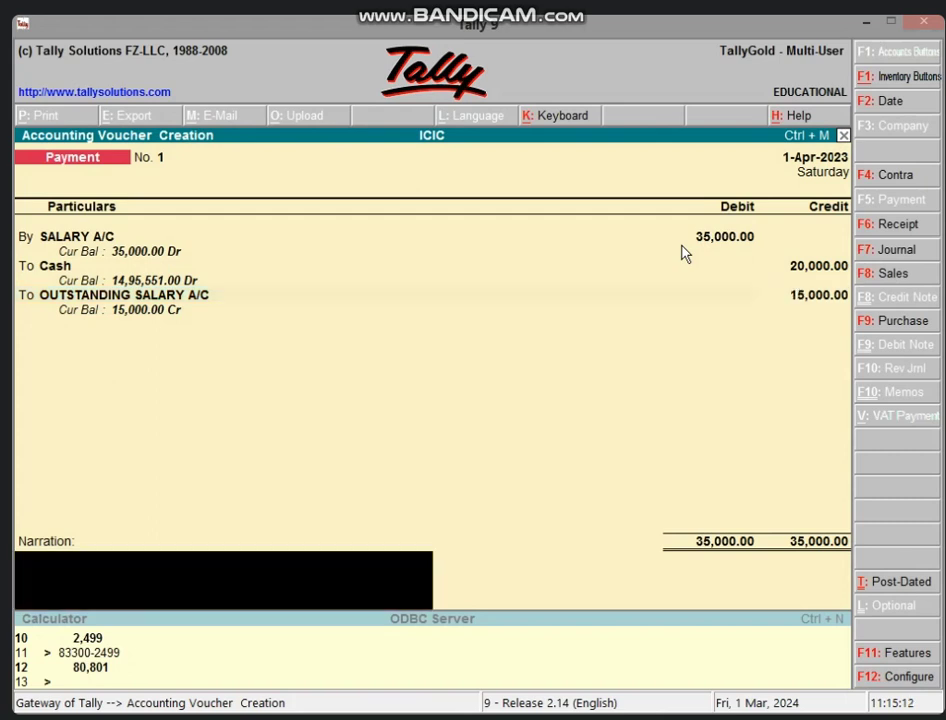
pyautogui.press('Return')
pyautogui.press('Return')
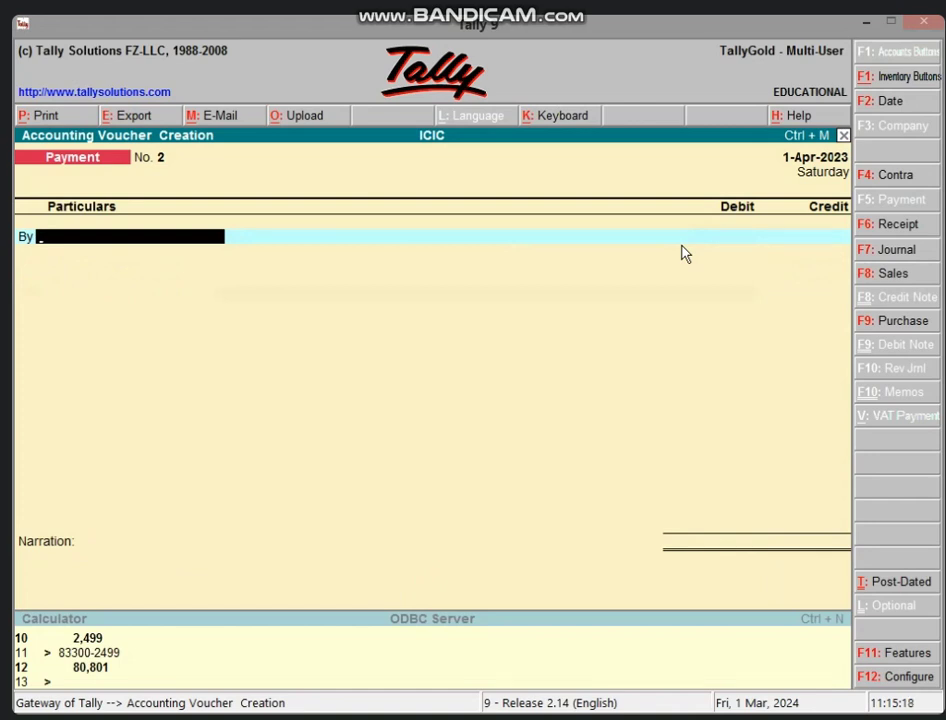
# - Start a sales voucher with Cash as the party and SALES A/C as the sales ledger
pyautogui.press('F8')
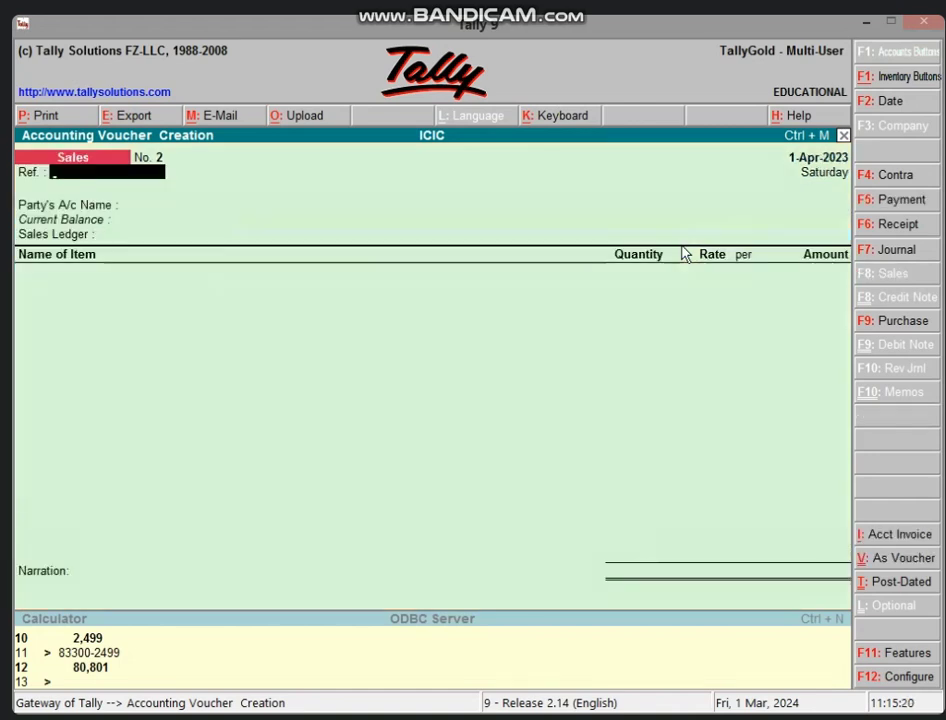
pyautogui.press('Return')
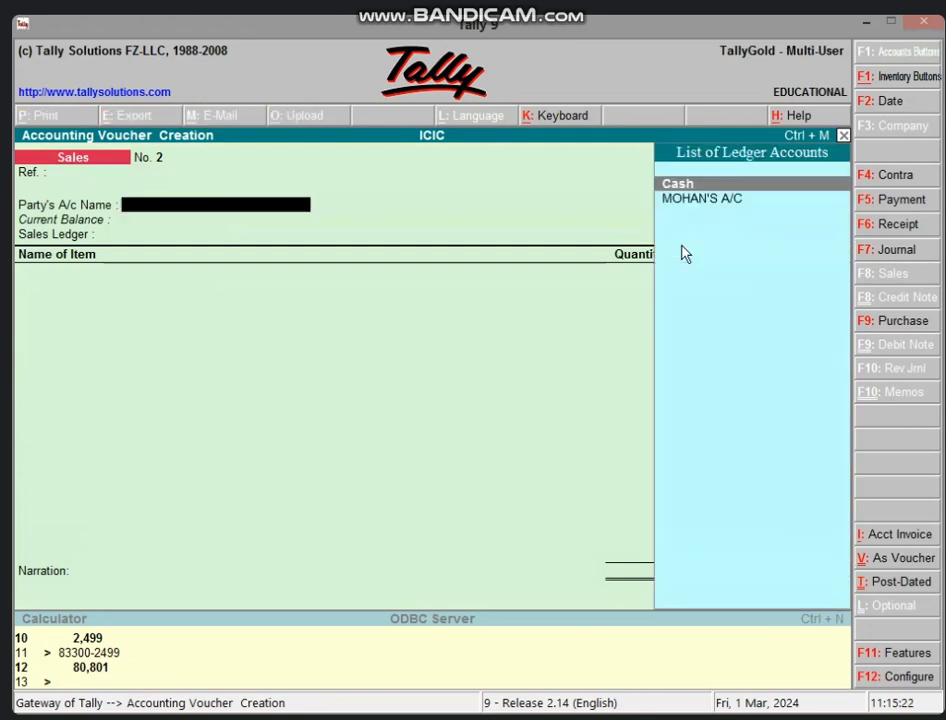
pyautogui.press('Return')
pyautogui.press('Return')
pyautogui.press('Return')
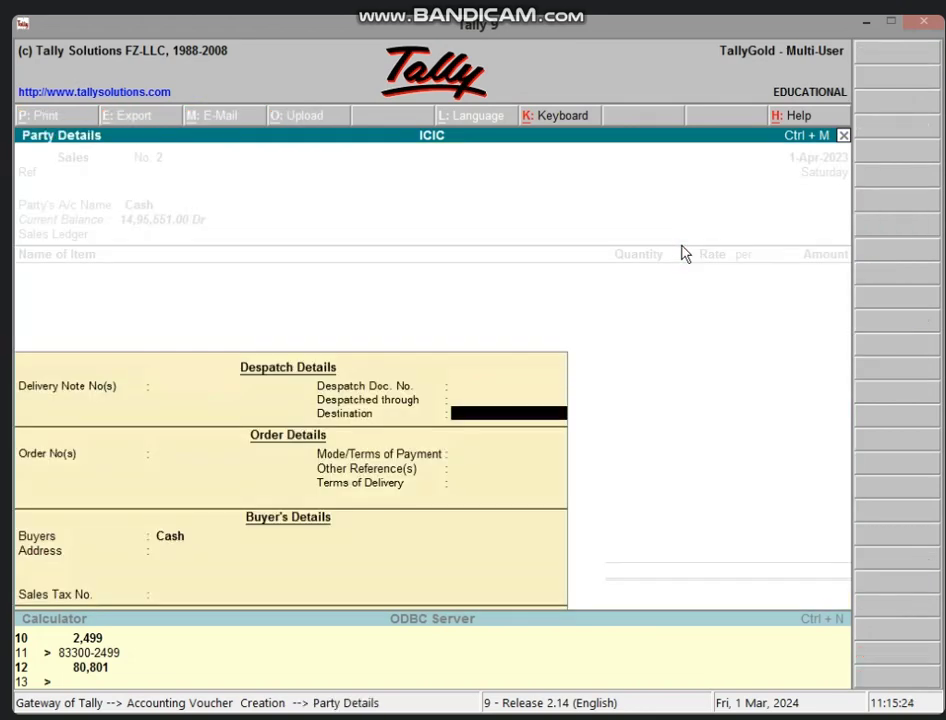
pyautogui.press('Return')
pyautogui.press('Return')
pyautogui.press('Return')
pyautogui.press('Return')
pyautogui.press('Return')
pyautogui.press('Return')
pyautogui.press('Return')
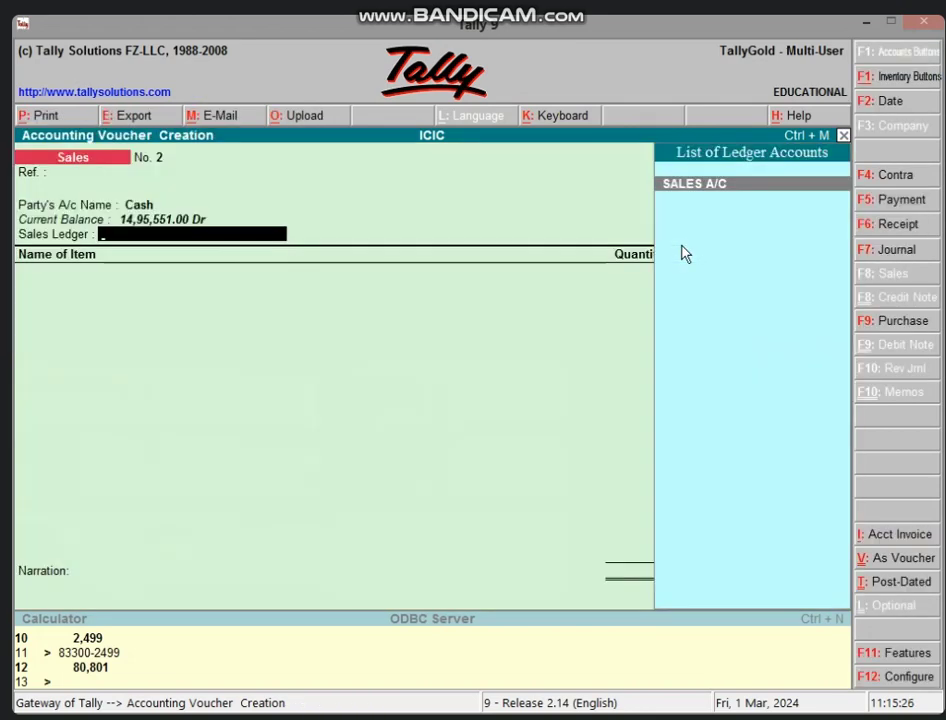
pyautogui.press('Return')
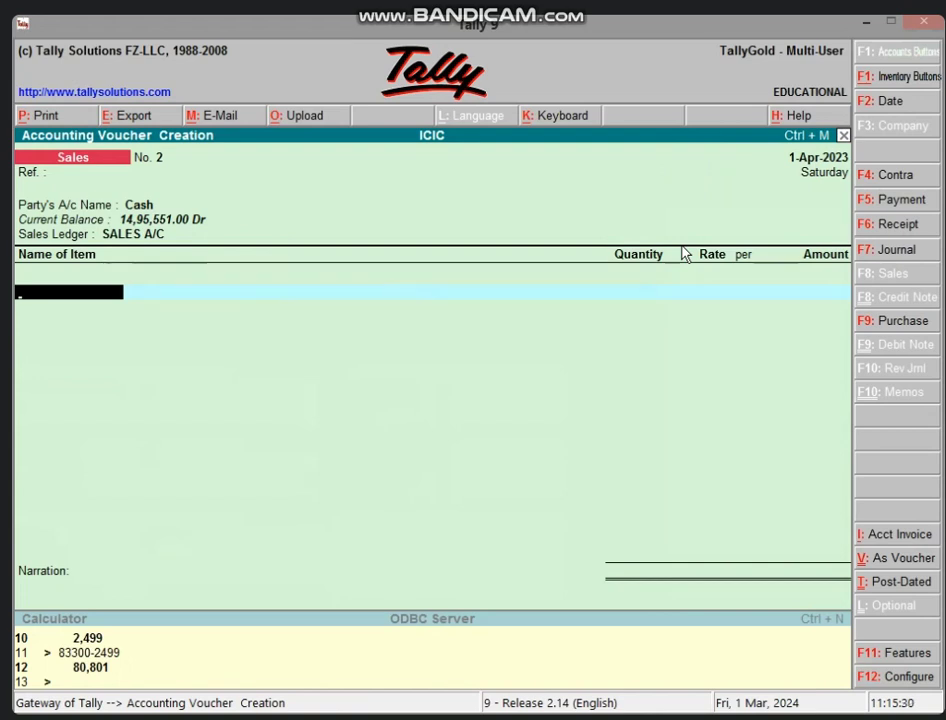
# - Add 3 PCS of COMPUTER from GODOWN 1 at 28,000, amounting to 84,000.00
pyautogui.write('c')
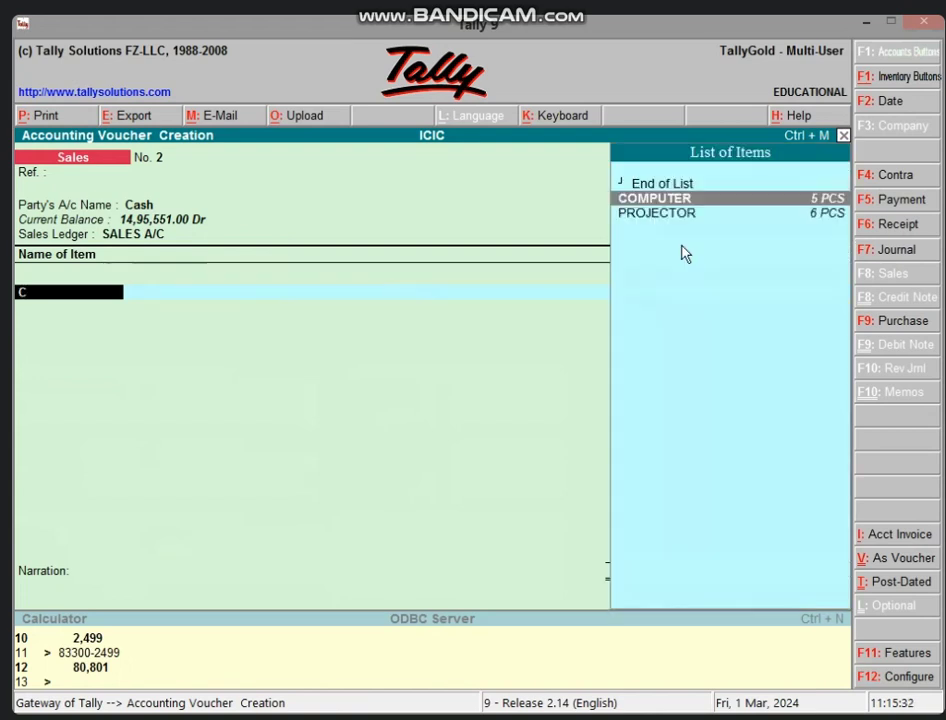
pyautogui.press('Return')
pyautogui.write('g')
pyautogui.press('Return')
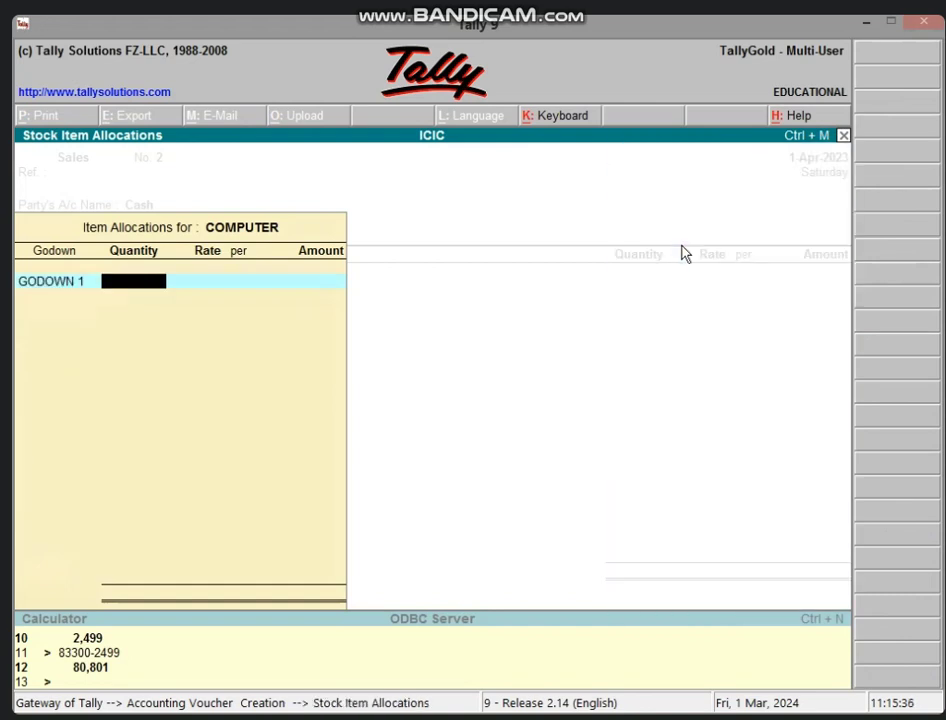
pyautogui.write('3')
pyautogui.press('Return')
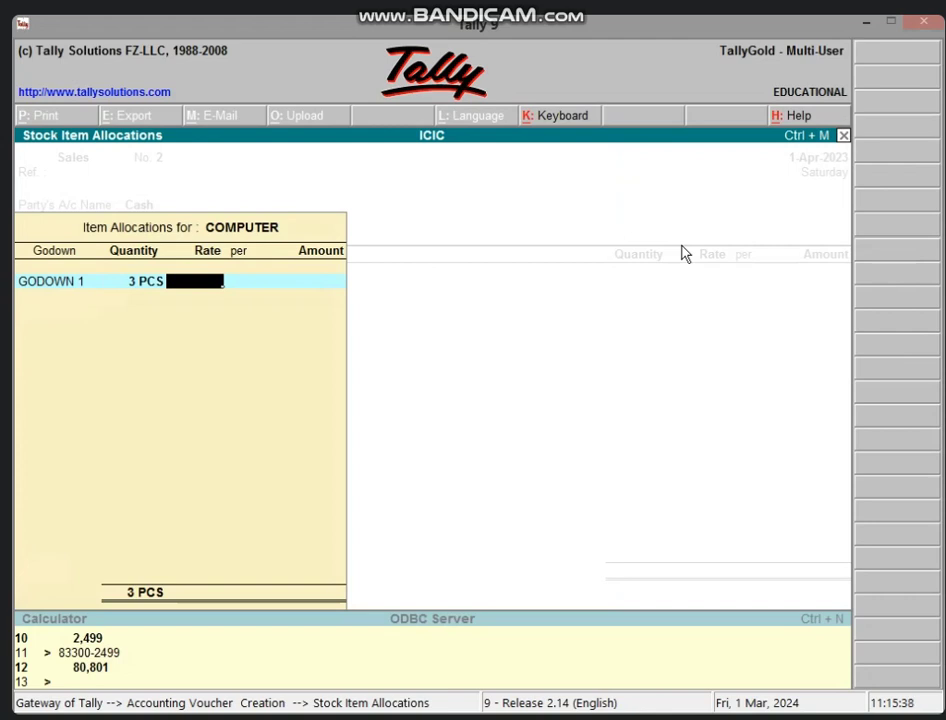
pyautogui.write('28,000')
pyautogui.press('Return')
pyautogui.press('Return')
pyautogui.press('Return')
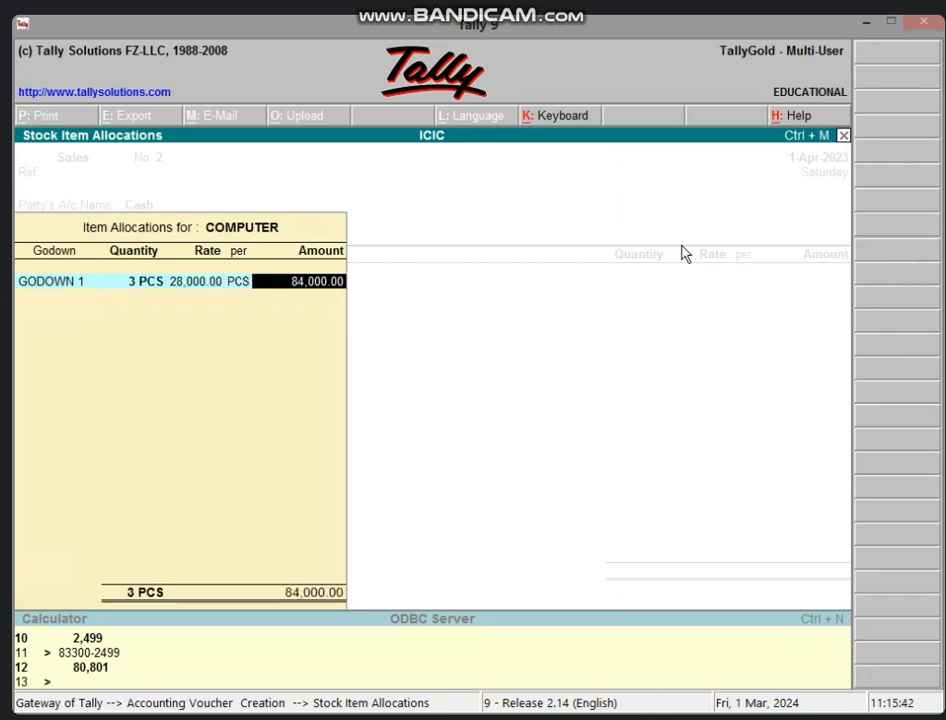
pyautogui.press('Return')
pyautogui.press('Return')
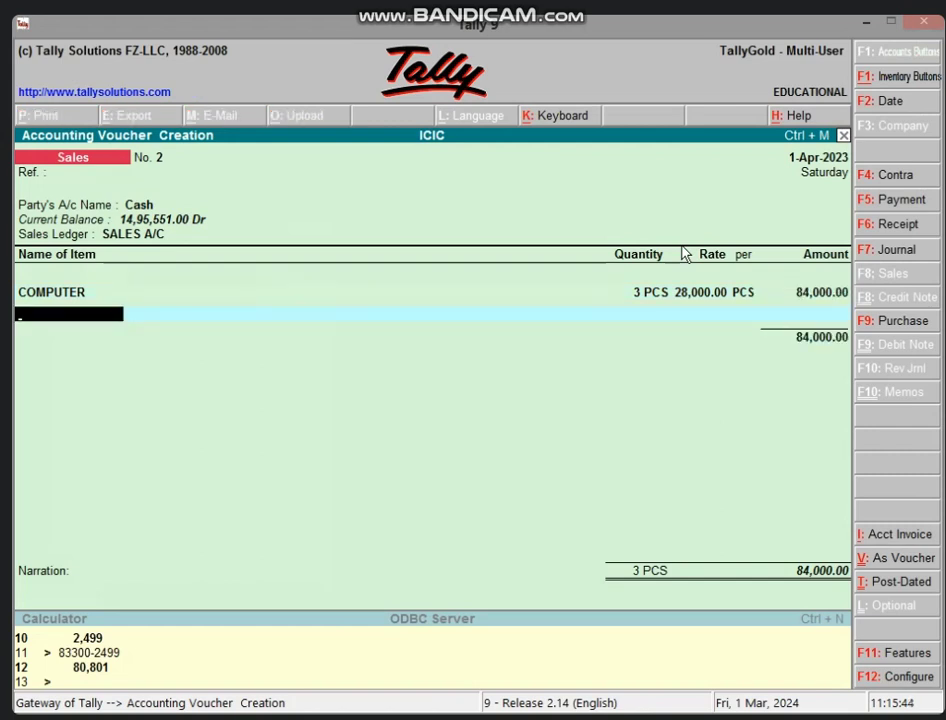
# - Add 4 PCS of PROJECTOR from Main Location at 38,000, amounting to 1,52,000.00
pyautogui.write('PR')
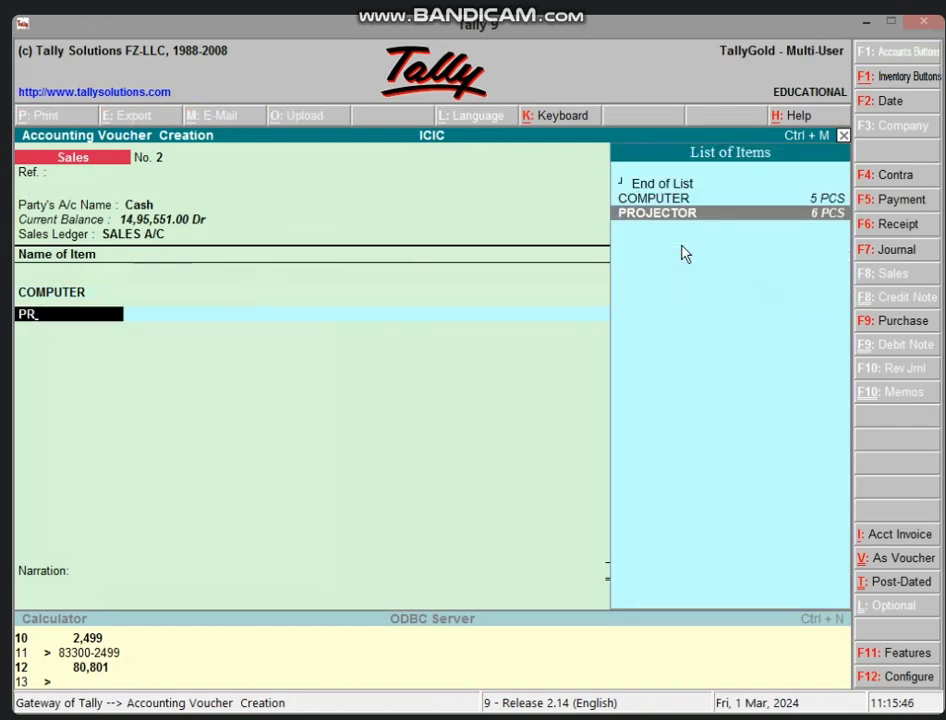
pyautogui.press('Return')
pyautogui.press('Return')
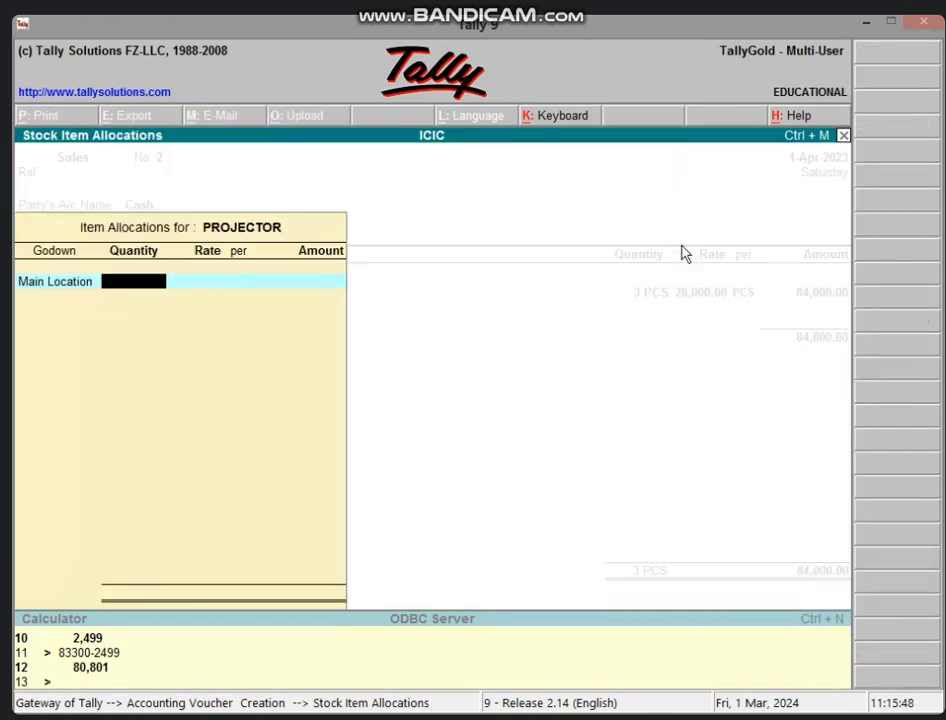
pyautogui.write('4')
pyautogui.press('Return')
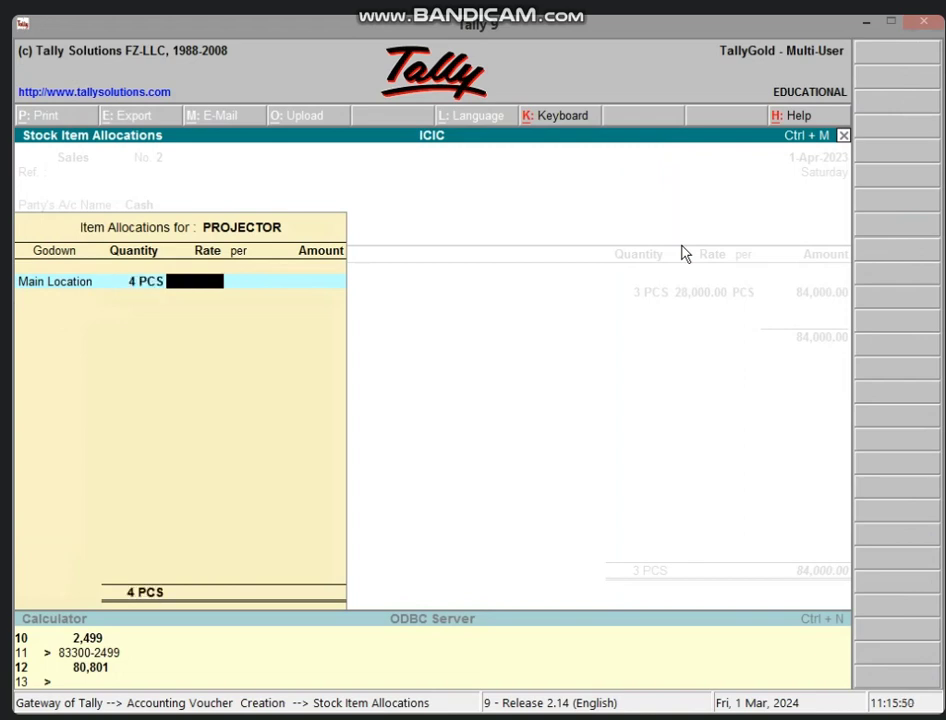
pyautogui.write('38000')
pyautogui.press('Return')
pyautogui.press('Return')
pyautogui.press('Return')
pyautogui.press('Return')
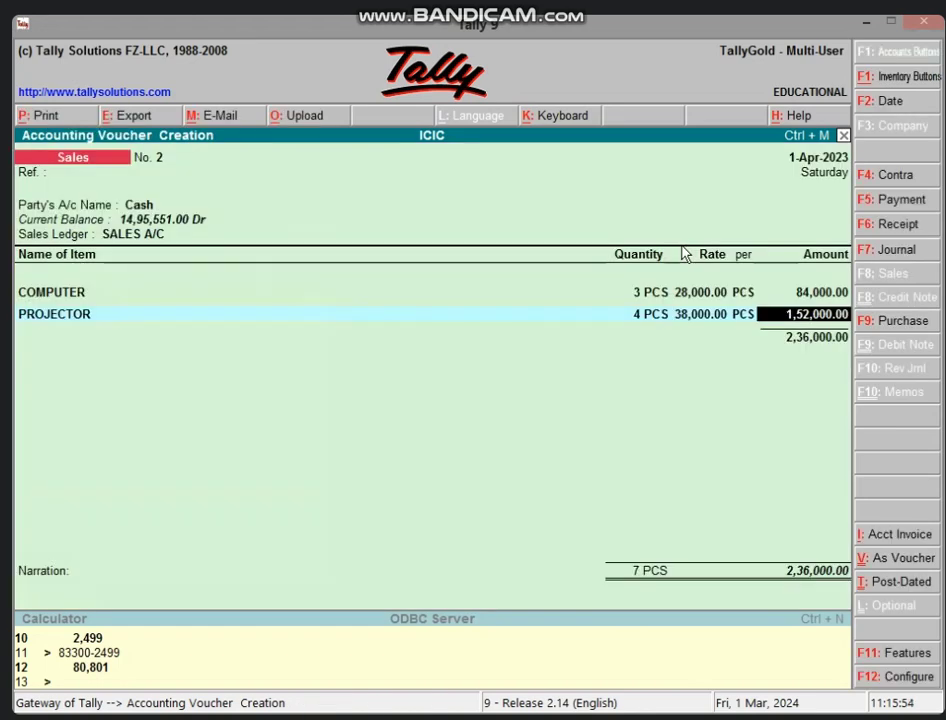
pyautogui.press('Return')
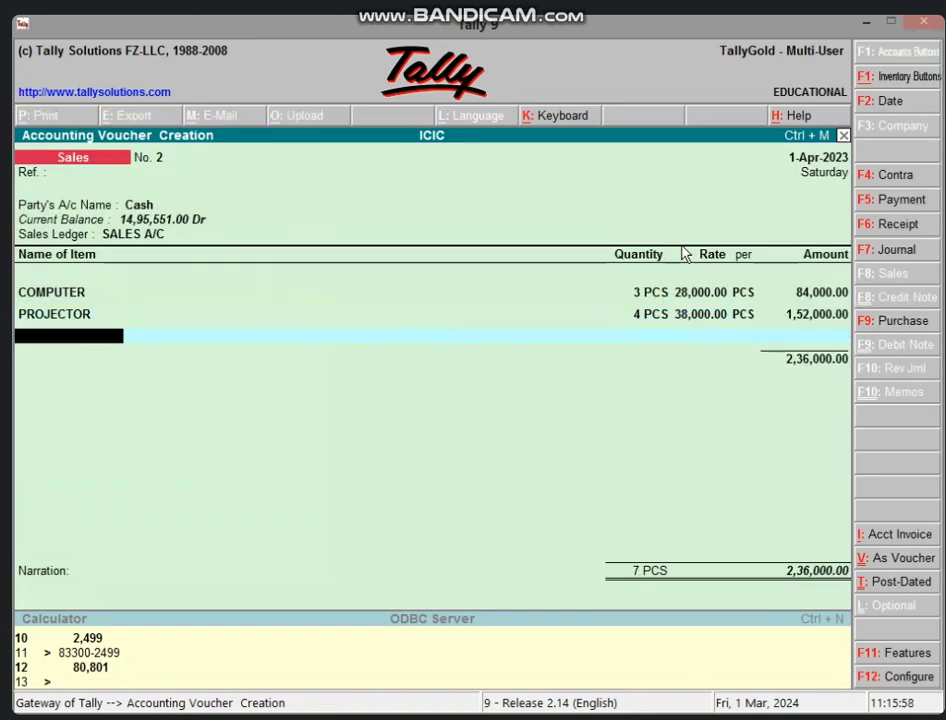
pyautogui.press('Return')
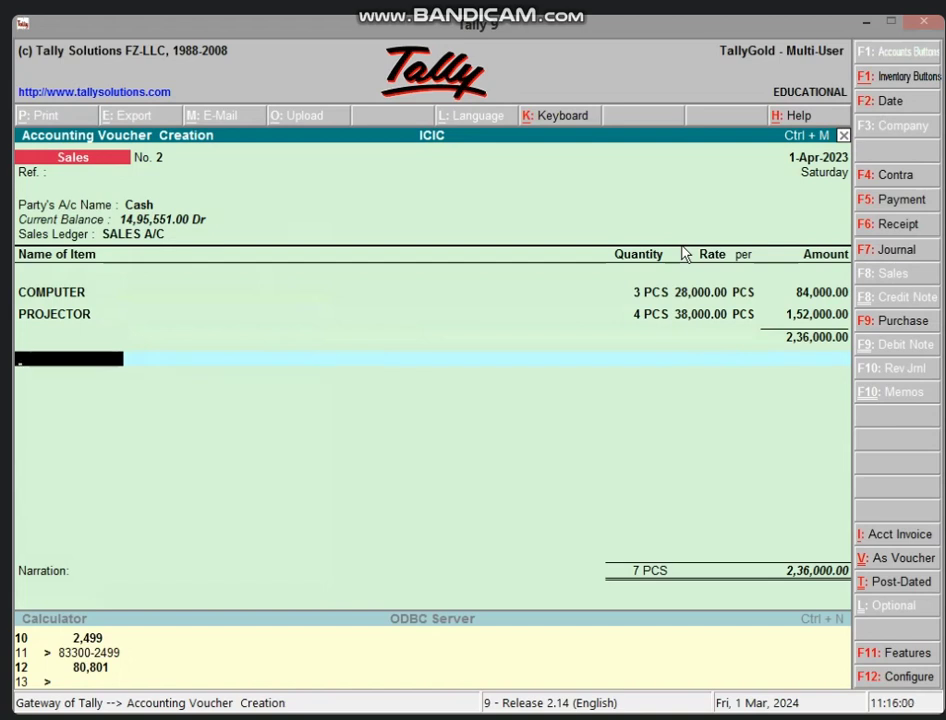
# - Apply a (-)5% DISCOUNT A/C S line of 11,800.00, then begin a new ledger called GST A/C
pyautogui.write('D')
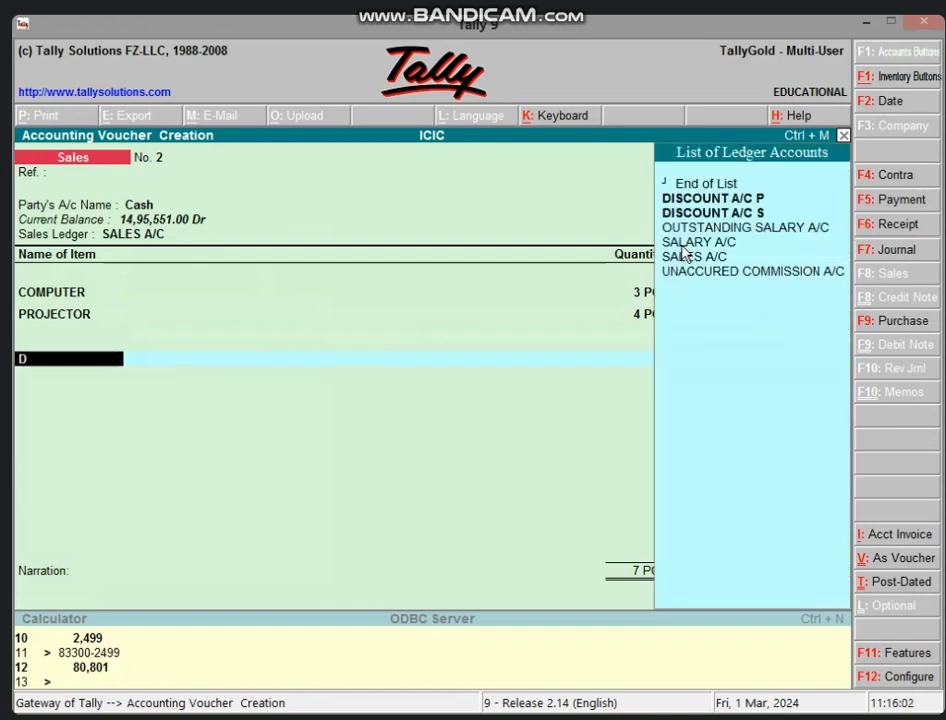
pyautogui.press('Down')
pyautogui.press('Down')
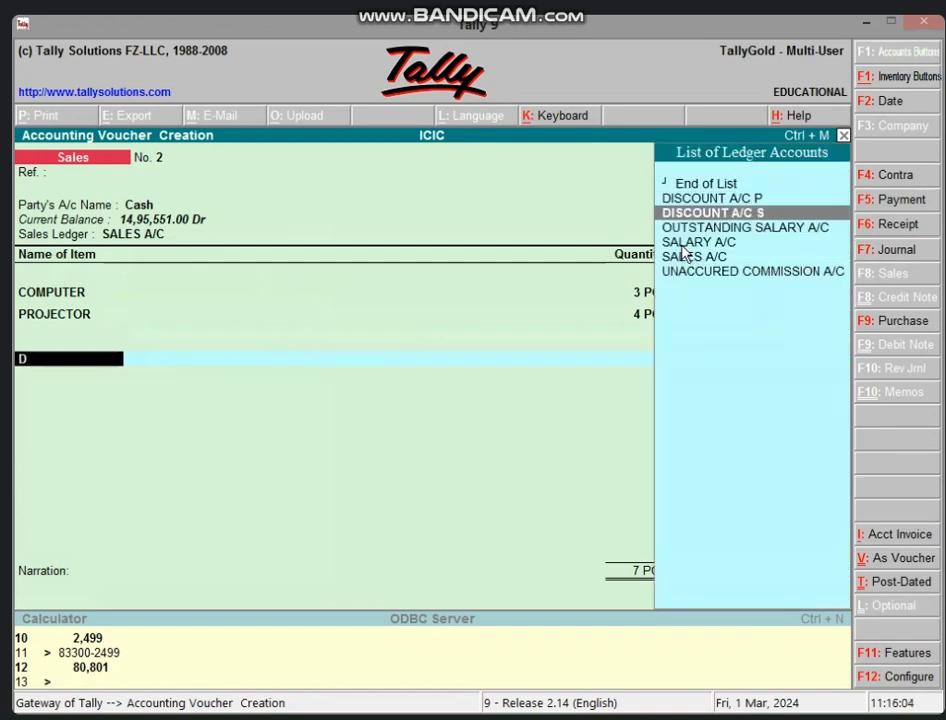
pyautogui.press('Return')
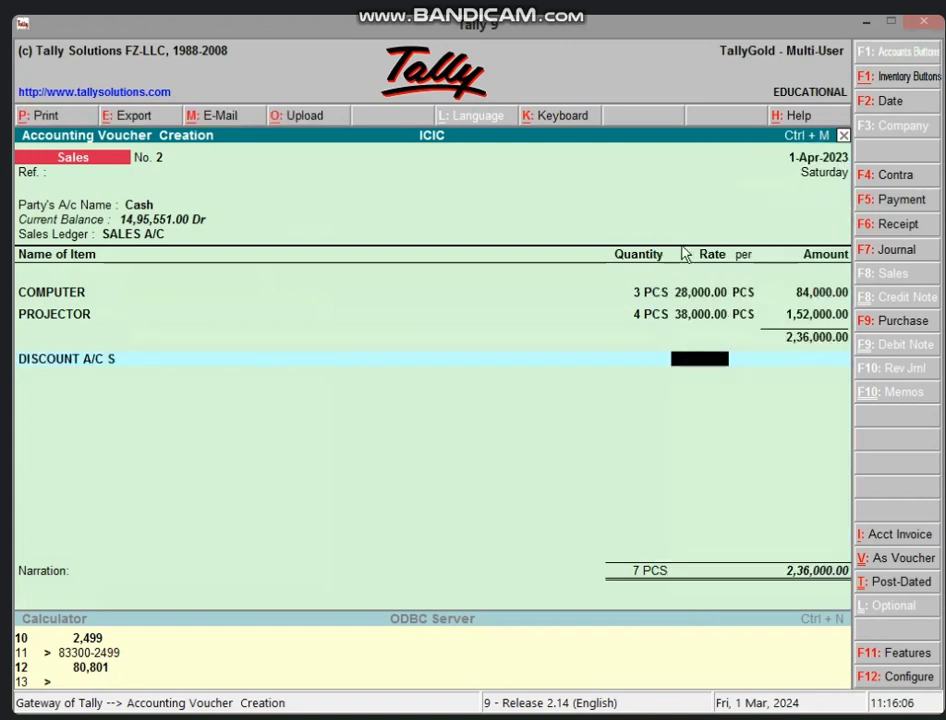
pyautogui.write('-)5 %')
pyautogui.press('Return')
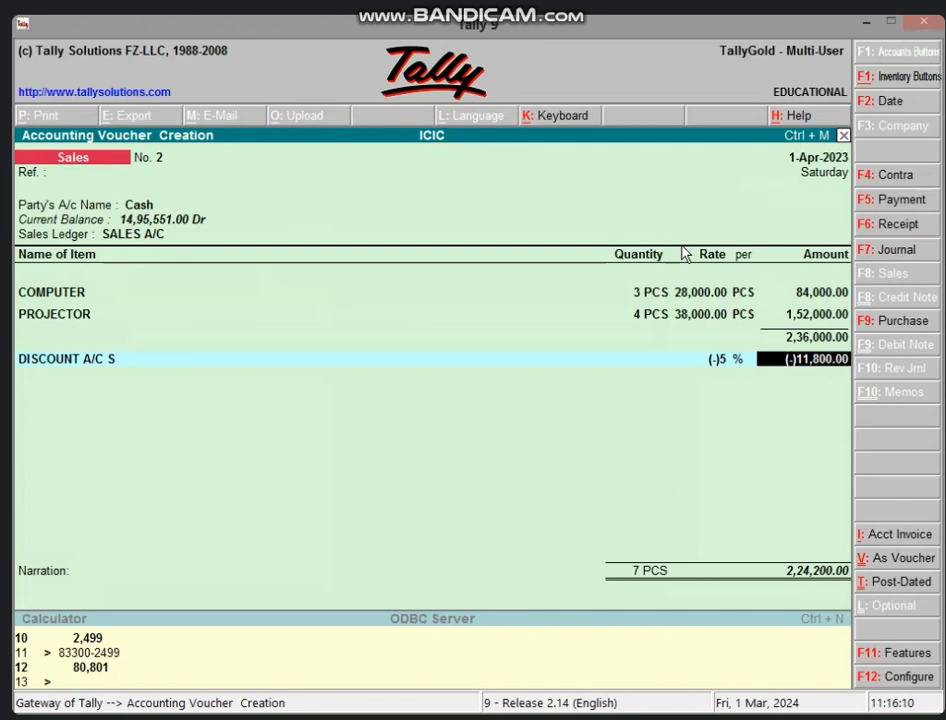
pyautogui.press('Return')
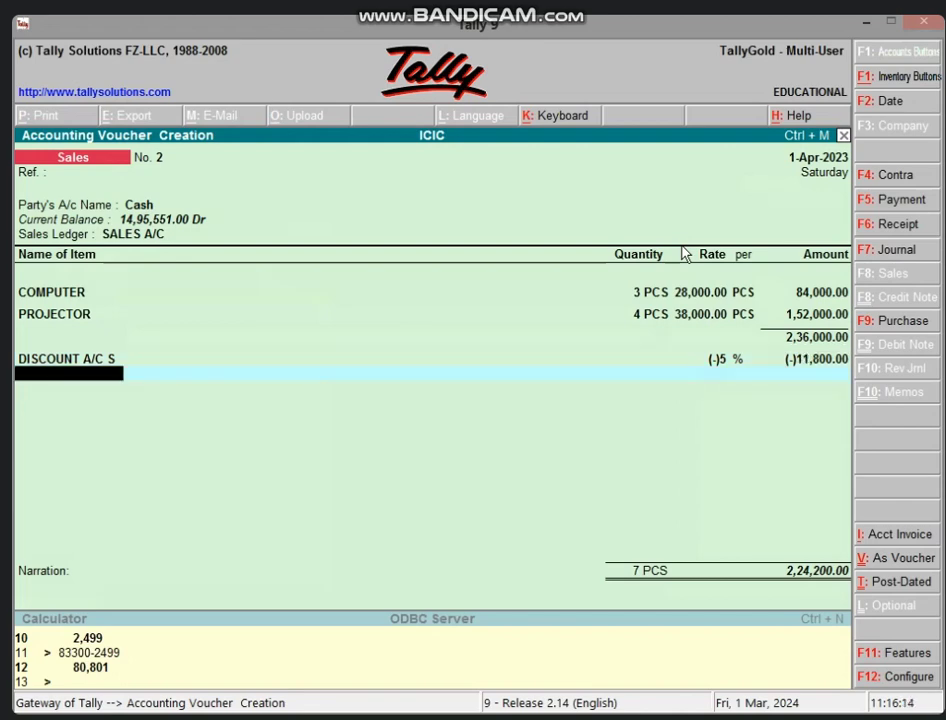
pyautogui.hotkey('alt', 'c')
pyautogui.write('GST')
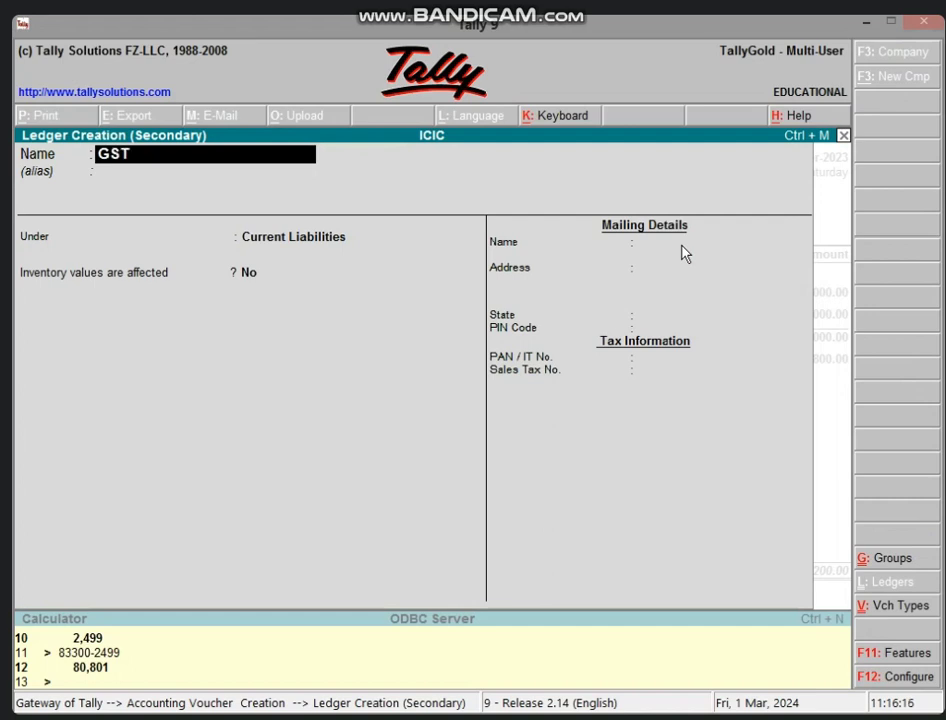
pyautogui.write(' A/C')
# - Confirm the ledger name GST A/C and group it under Duties & Taxes
pyautogui.press('Return')
pyautogui.press('Return')
pyautogui.write('DUT')
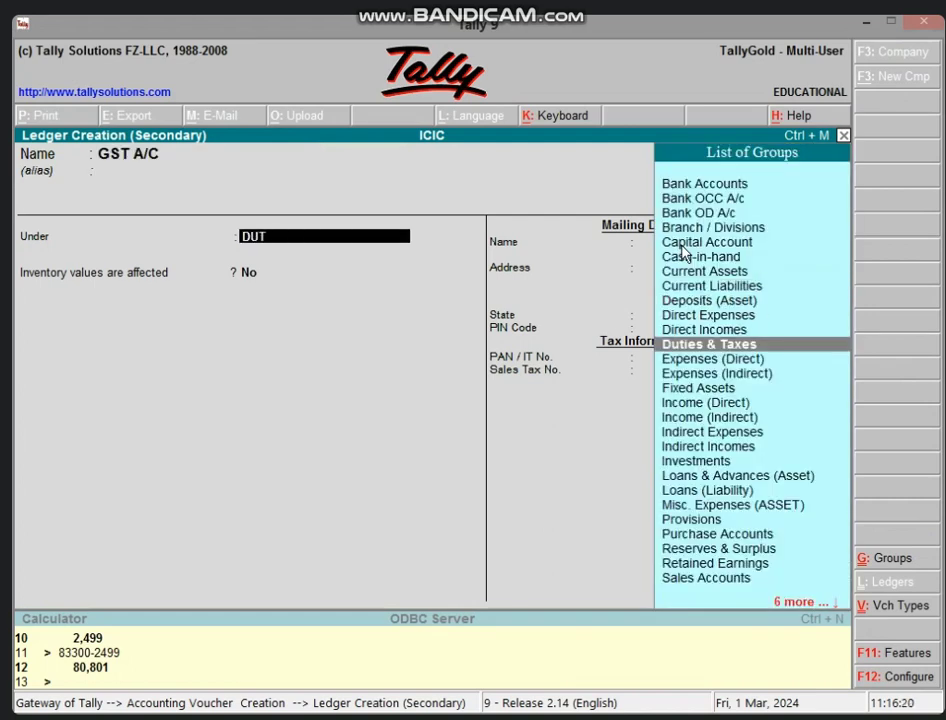
pyautogui.press('Return')
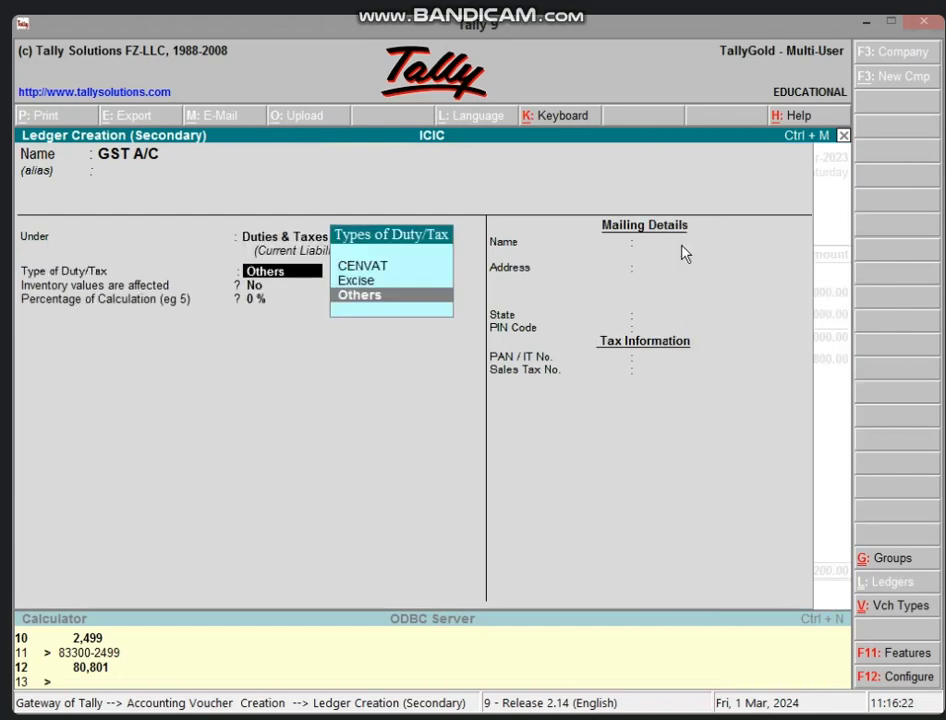